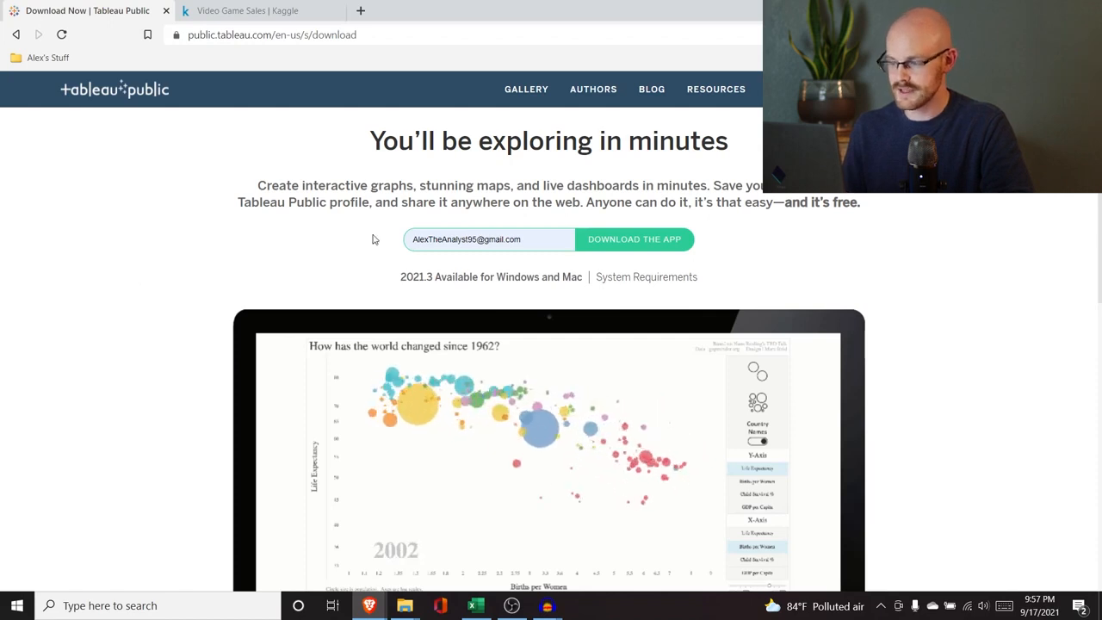
# - Download the Tableau Public desktop installer and save it in the Downloads folder
pyautogui.click(656, 241)
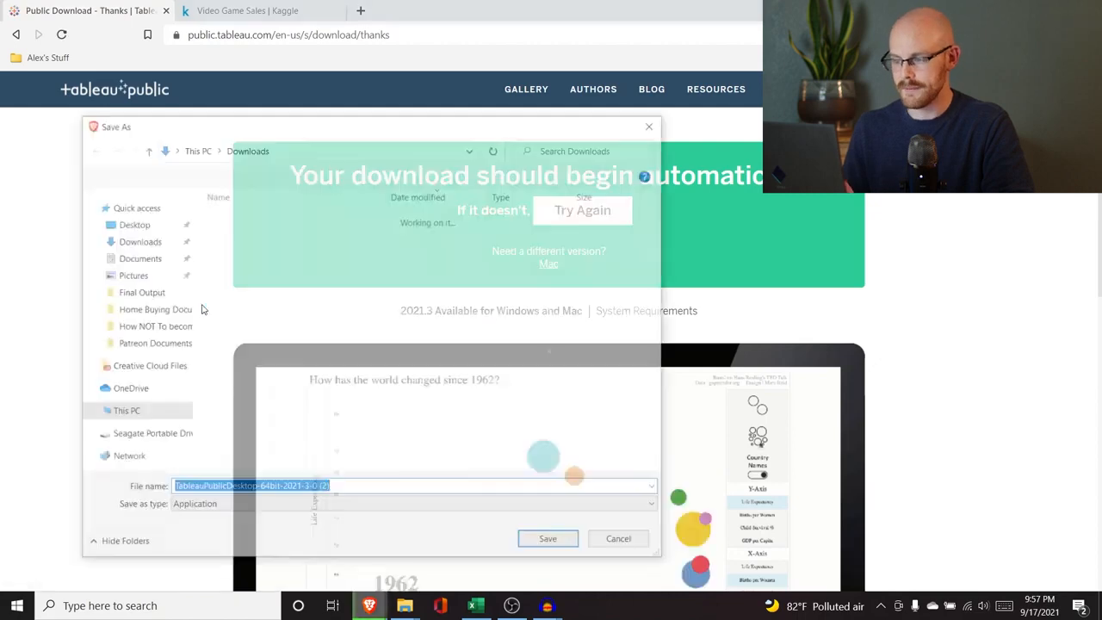
pyautogui.click(551, 543)
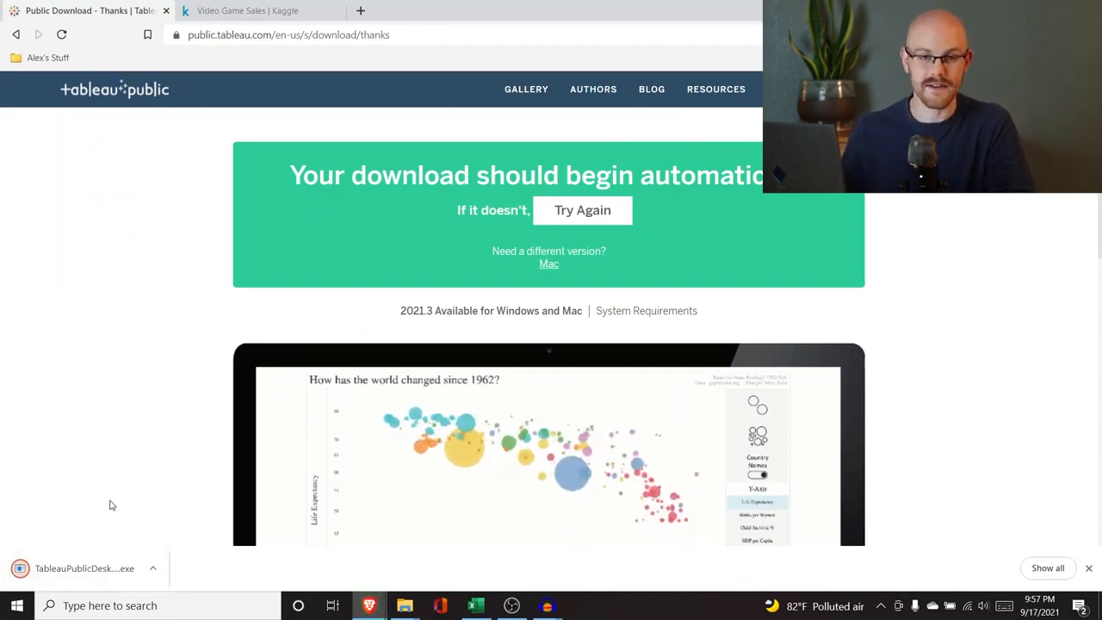
pyautogui.click(86, 568)
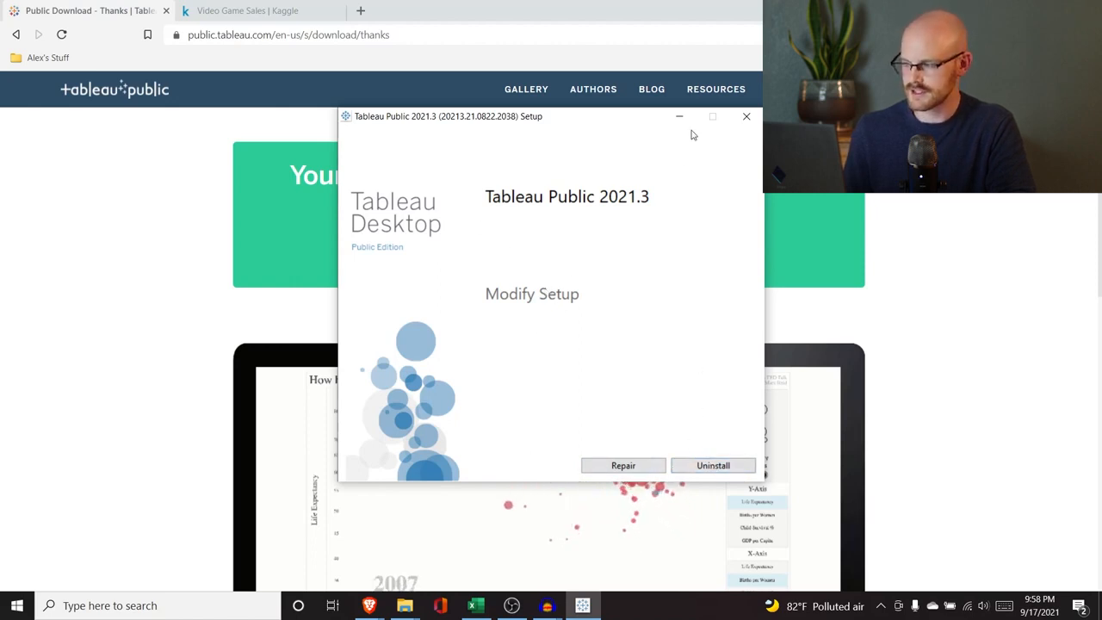
pyautogui.click(747, 118)
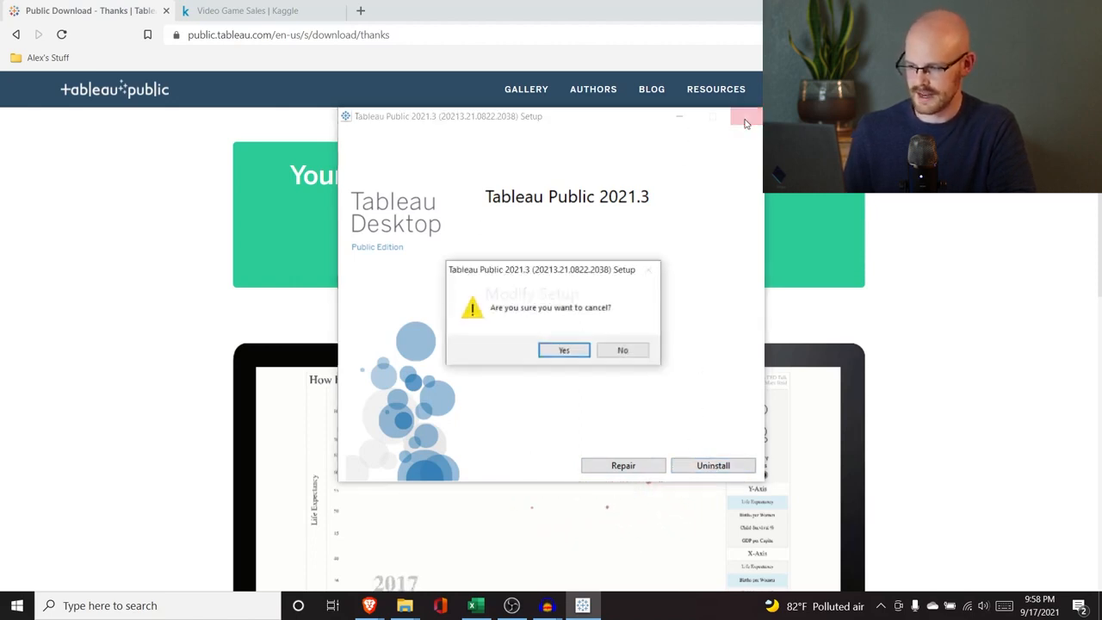
pyautogui.click(562, 350)
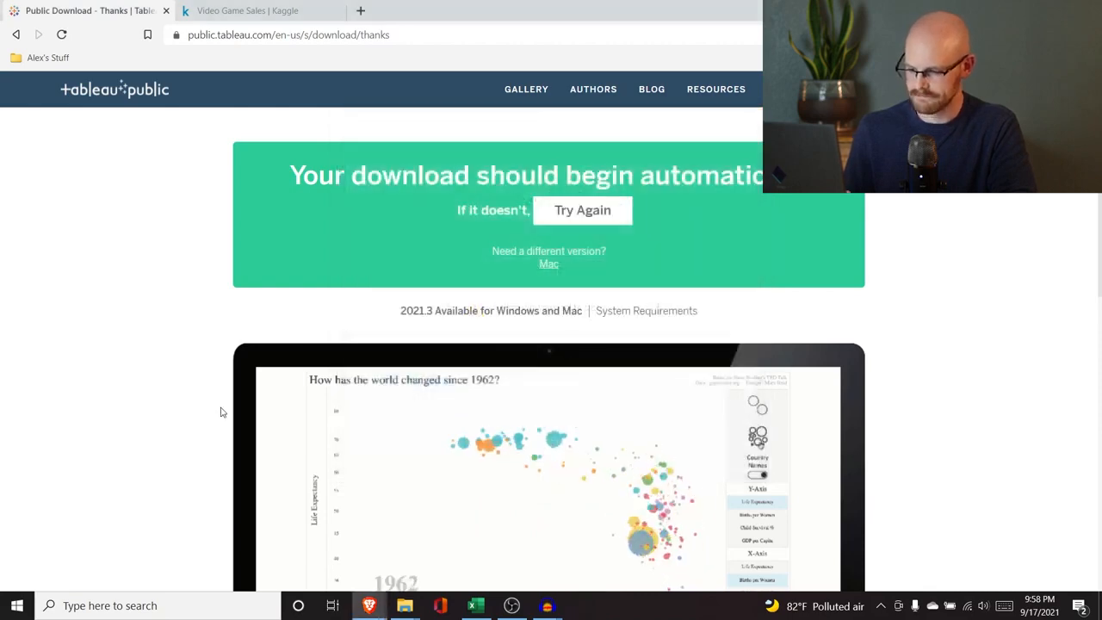
# - Search Windows for tableau and launch the Tableau Public 2021.3 app
pyautogui.click(151, 605)
pyautogui.write('tableau')
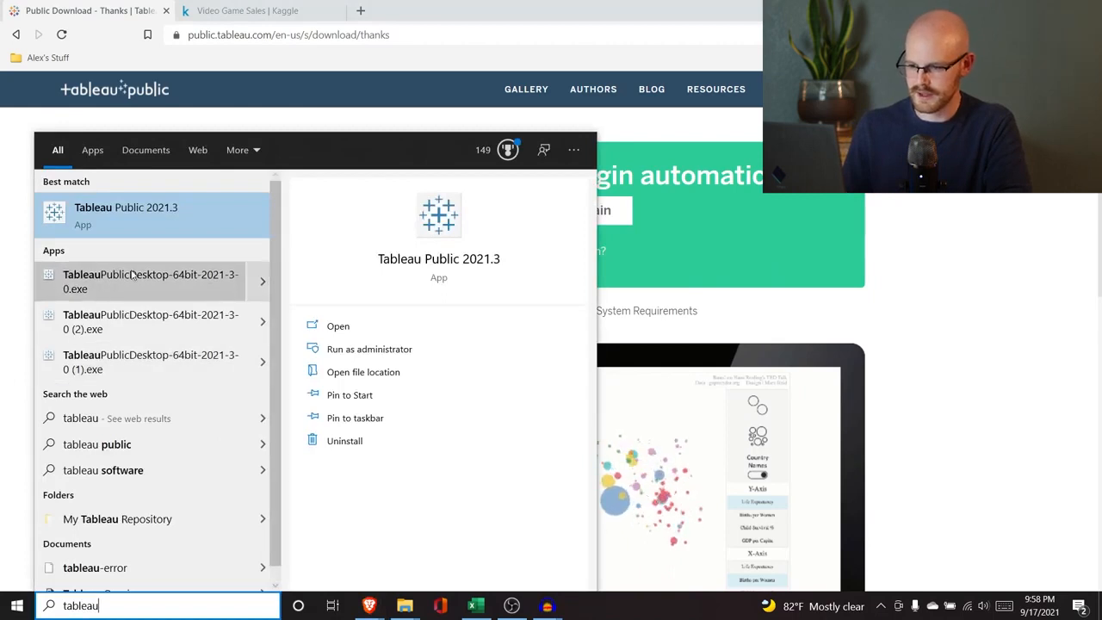
pyautogui.click(186, 202)
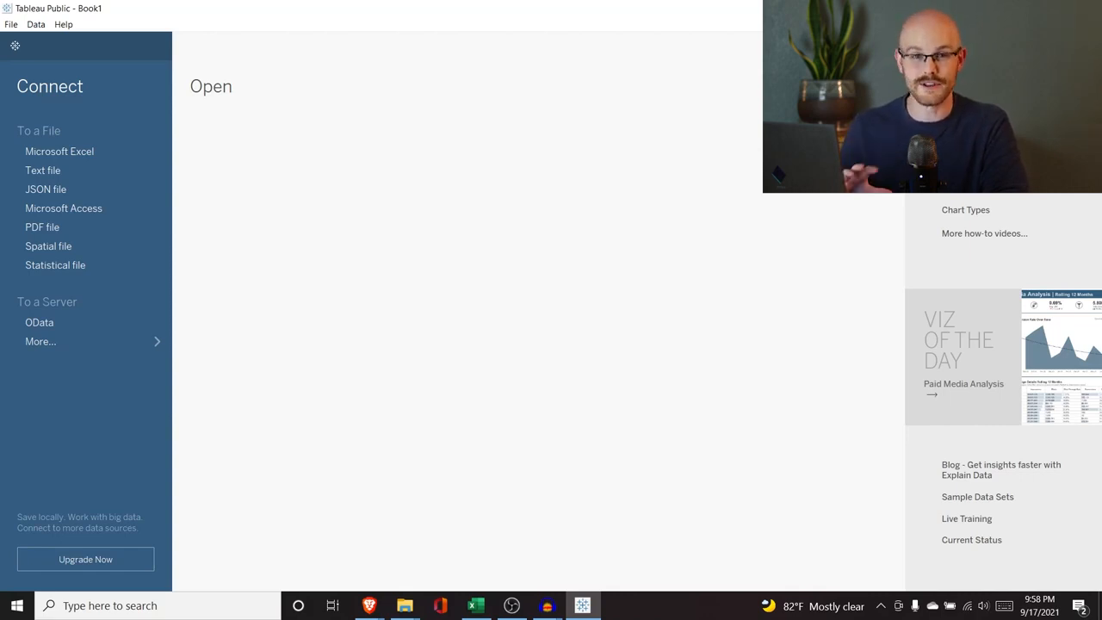
# - Switch to the browser's Kaggle page and review the Video Game Sales dataset's full description, field list and vgsales.csv column preview
pyautogui.hotkey('alt', 'Tab')
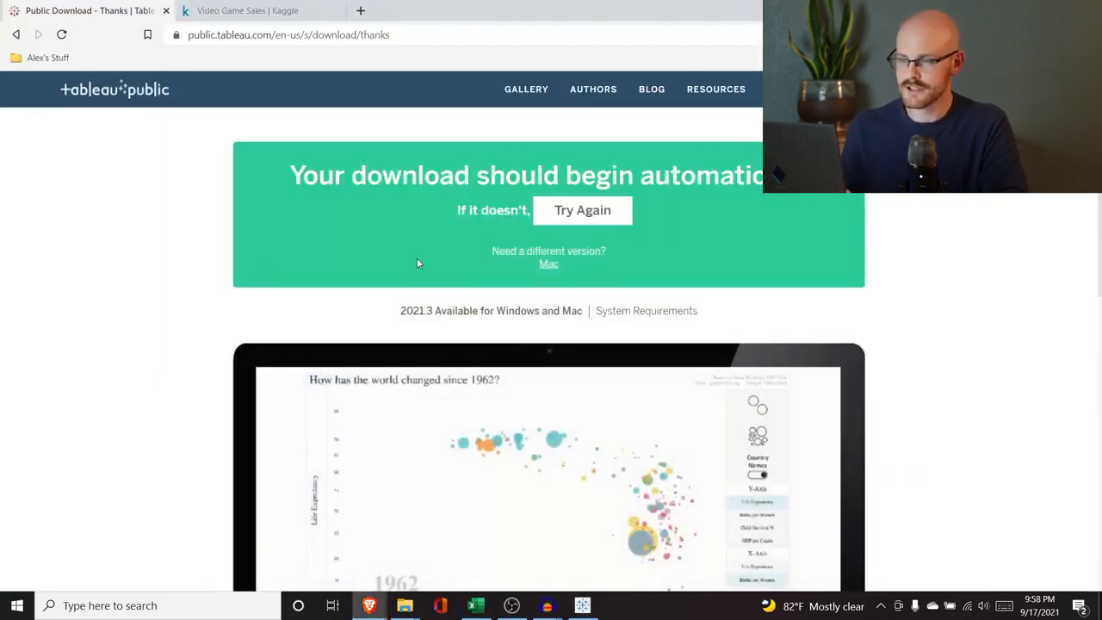
pyautogui.click(245, 8)
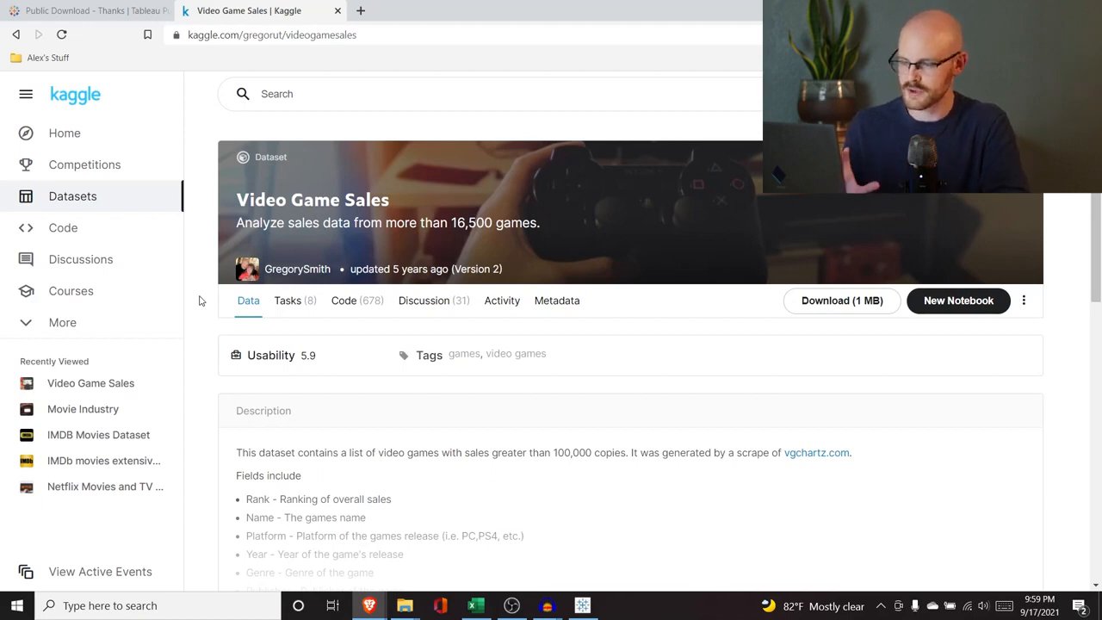
pyautogui.scroll(-1, 199, 300)
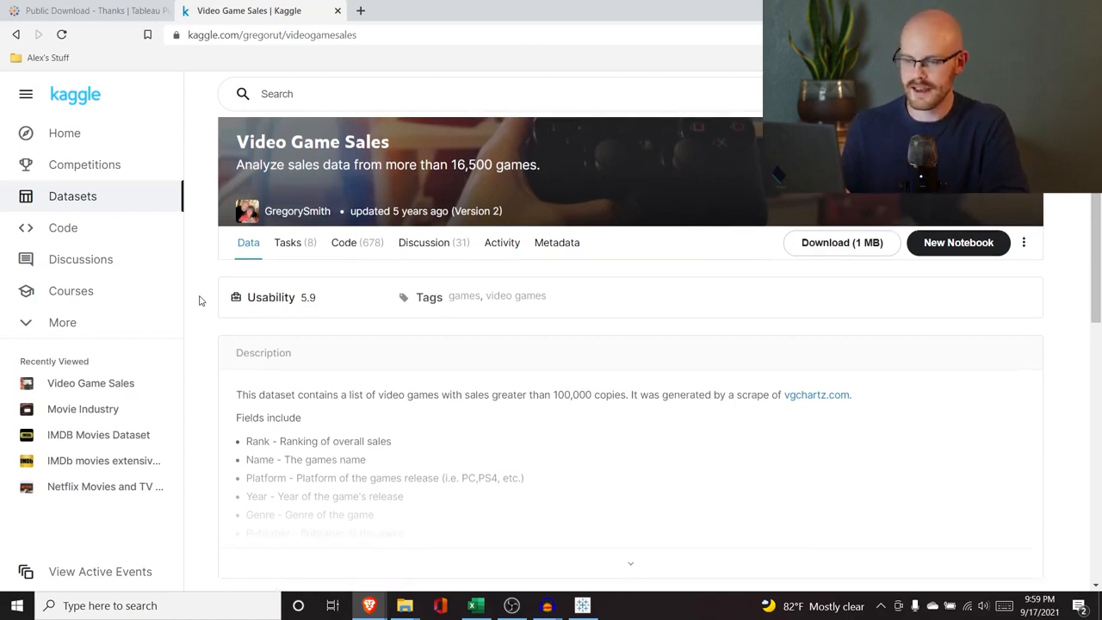
pyautogui.scroll(1, 199, 300)
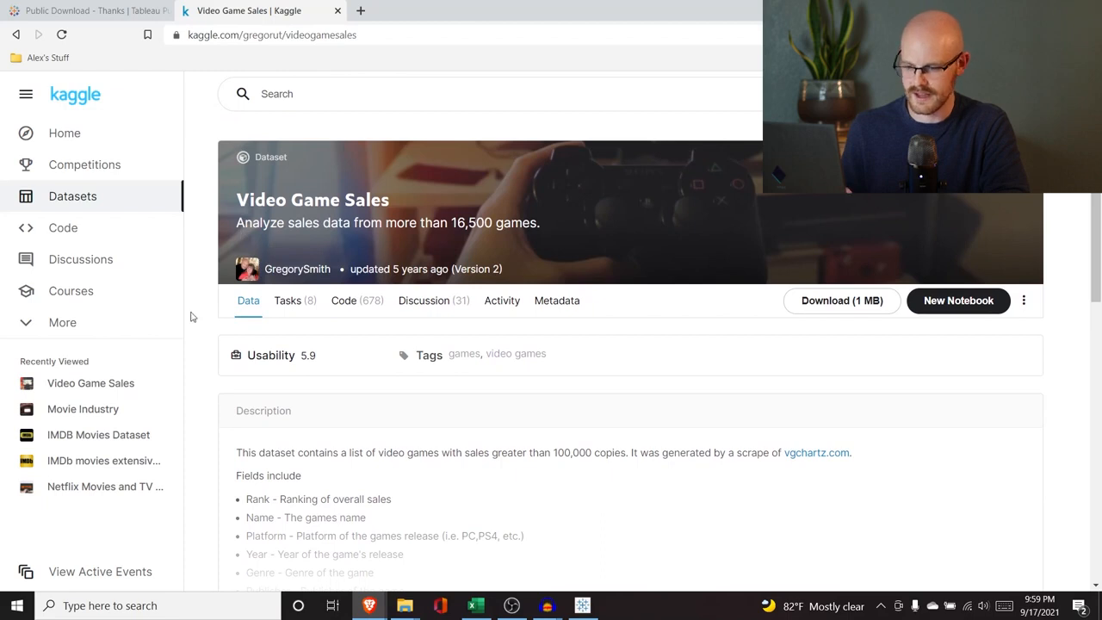
pyautogui.scroll(-3, 191, 316)
pyautogui.click(588, 376)
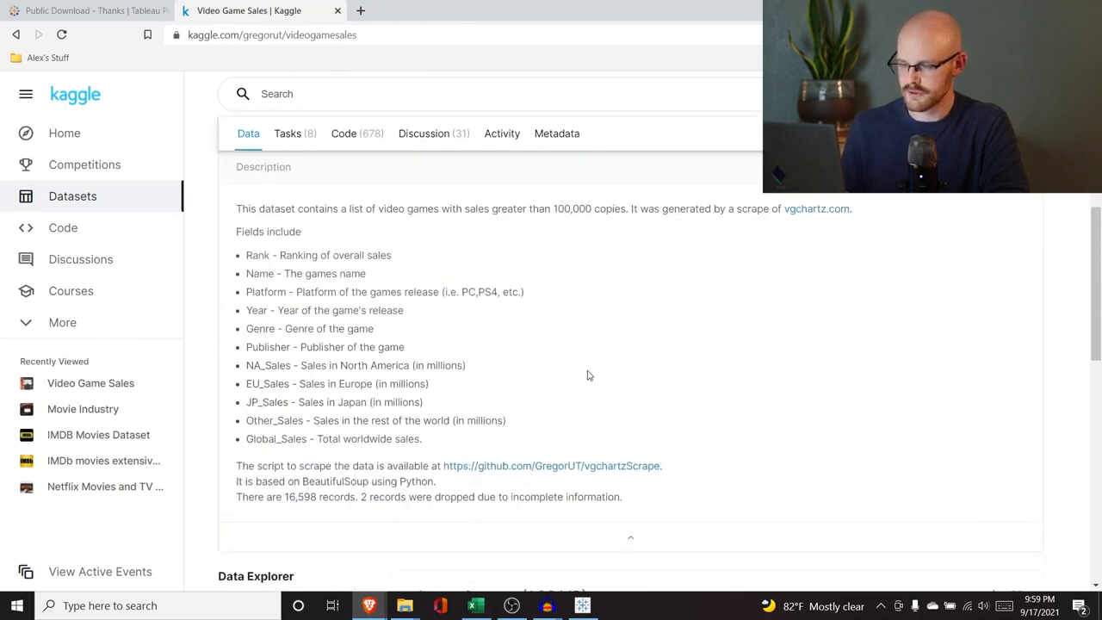
pyautogui.scroll(-1, 329, 287)
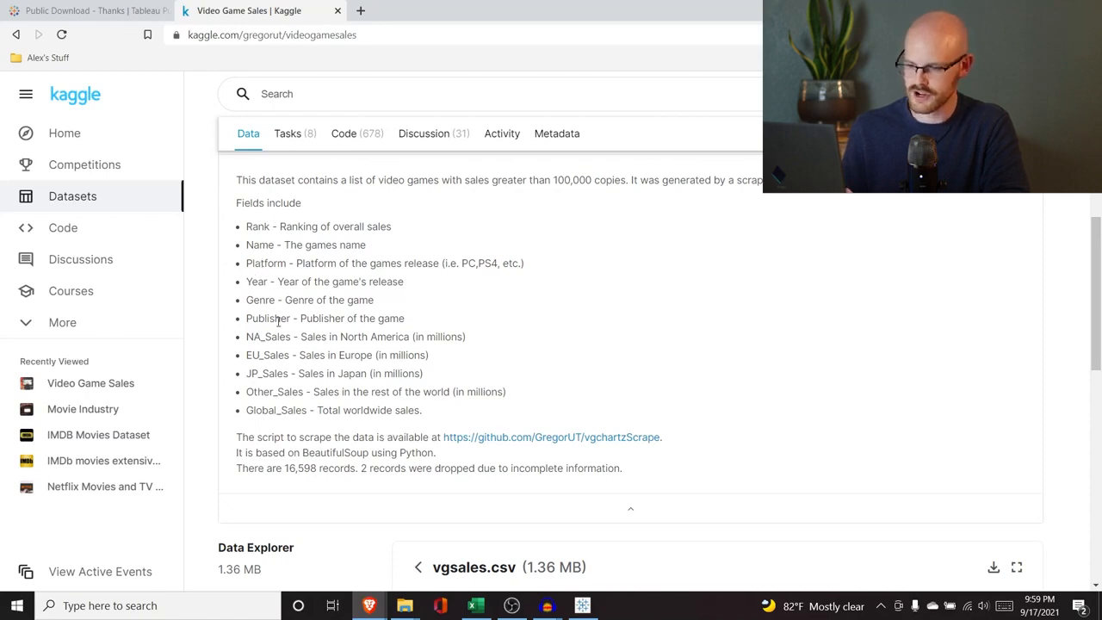
pyautogui.scroll(-1, 260, 375)
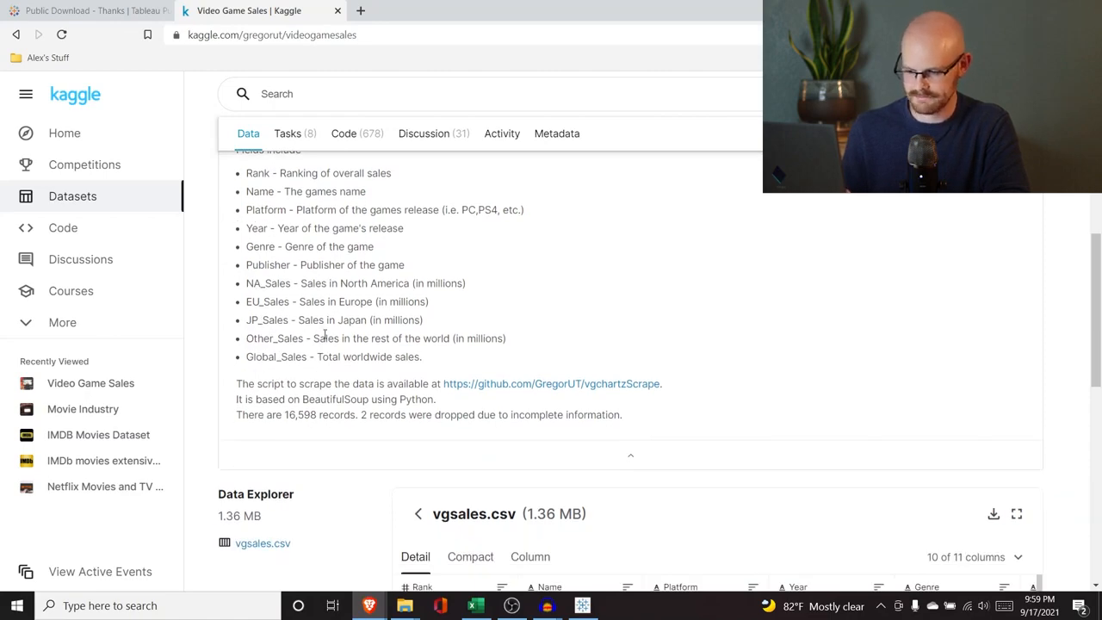
pyautogui.scroll(-4, 324, 336)
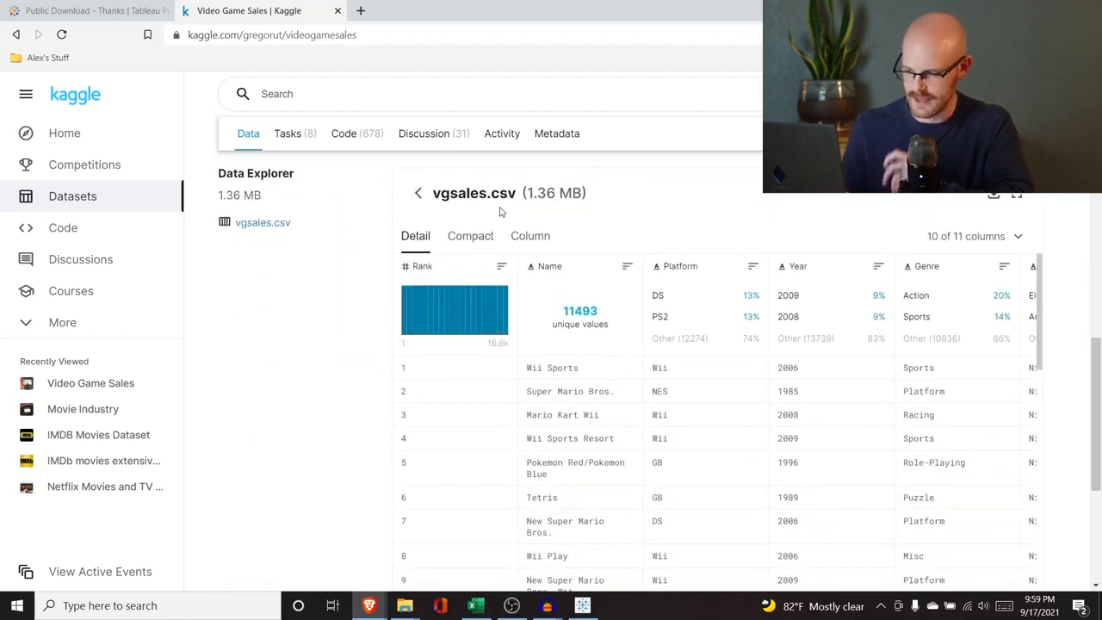
pyautogui.hscroll(2, 639, 408)
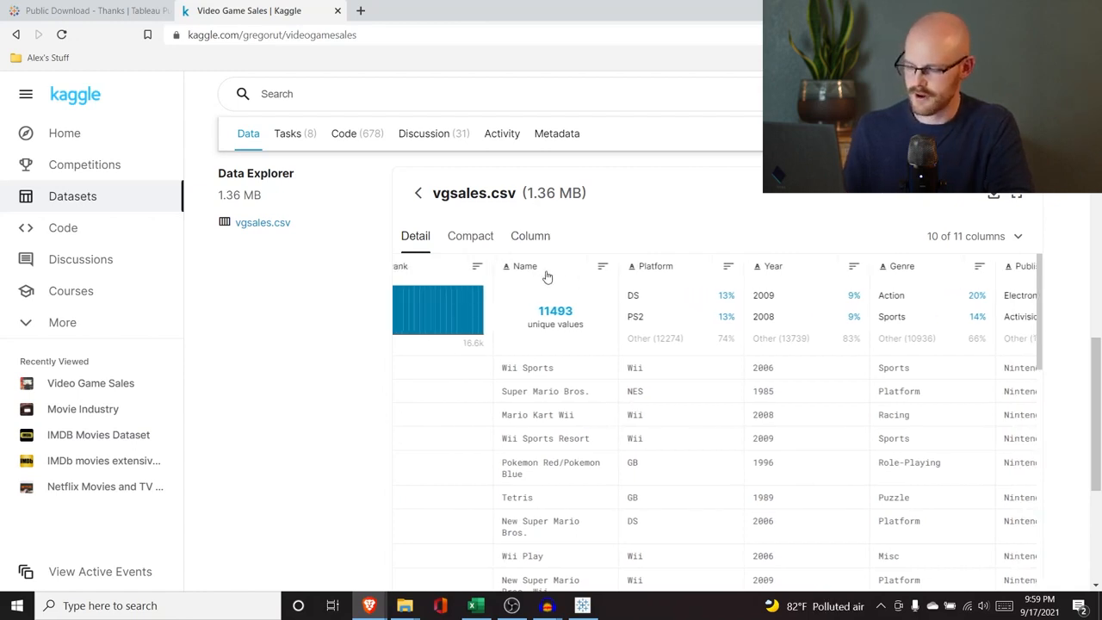
pyautogui.hscroll(7, 590, 501)
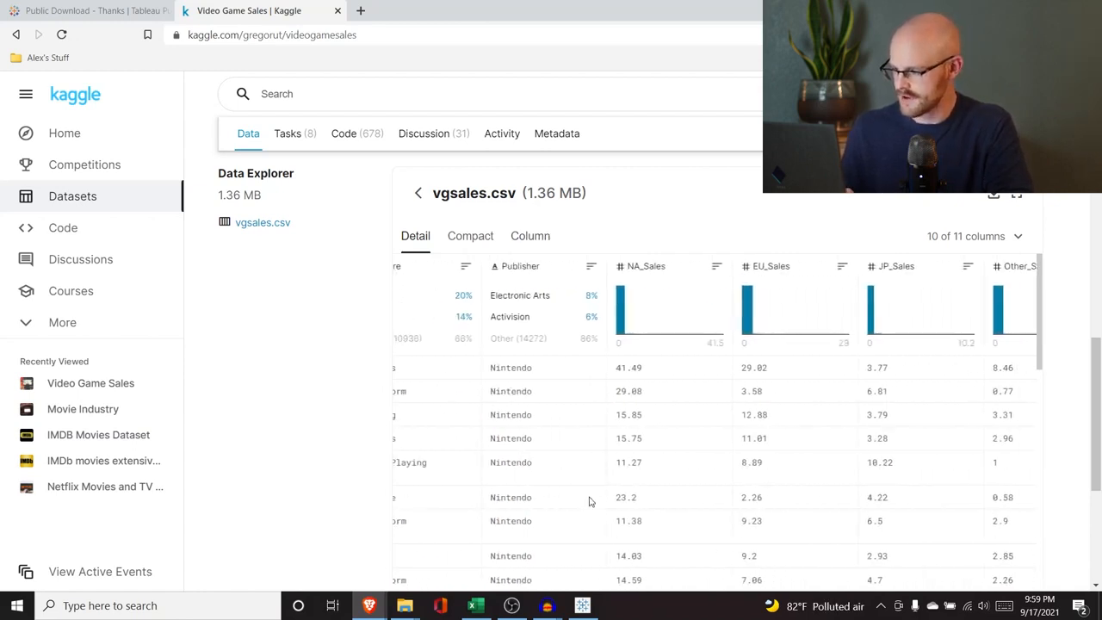
pyautogui.hscroll(-7, 589, 501)
# - Download the Video Game Sales dataset as a zip archive into the Downloads folder
pyautogui.scroll(2, 633, 321)
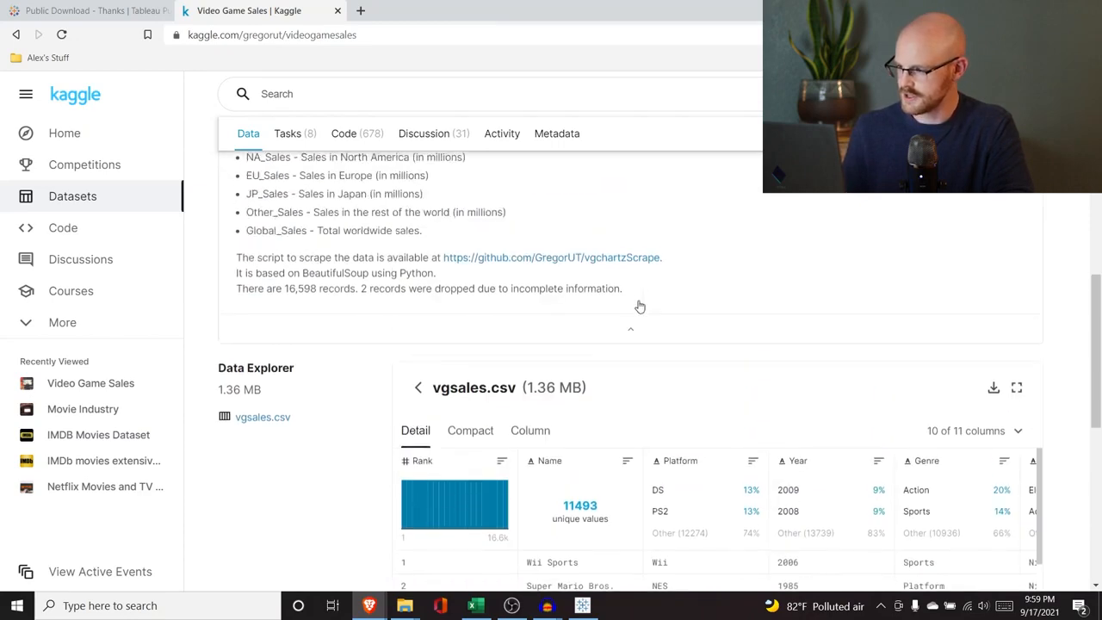
pyautogui.click(994, 391)
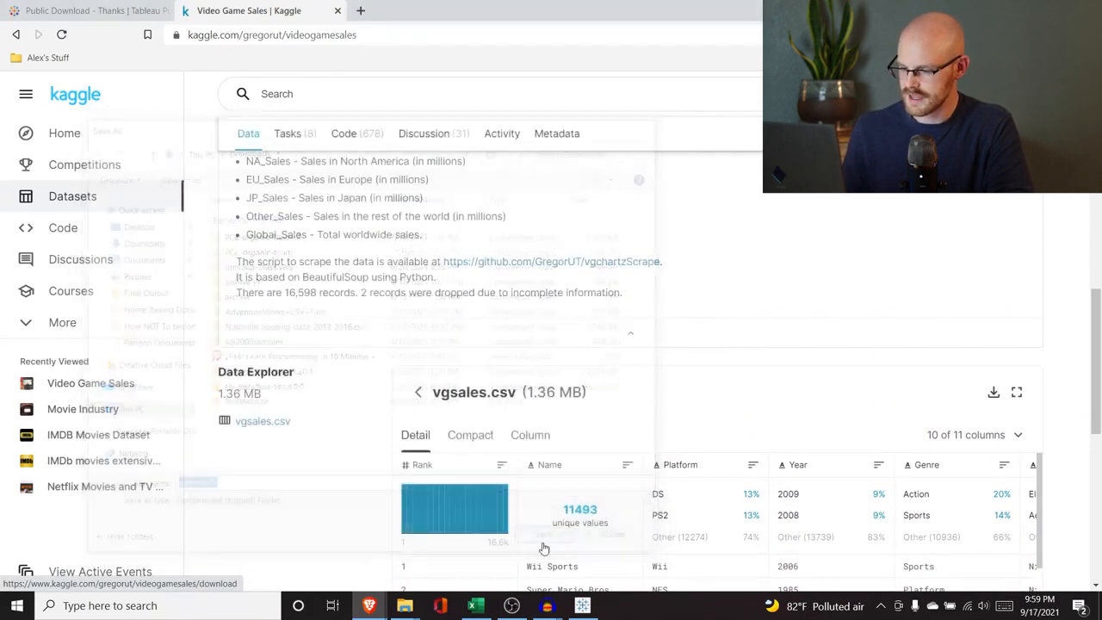
pyautogui.click(549, 545)
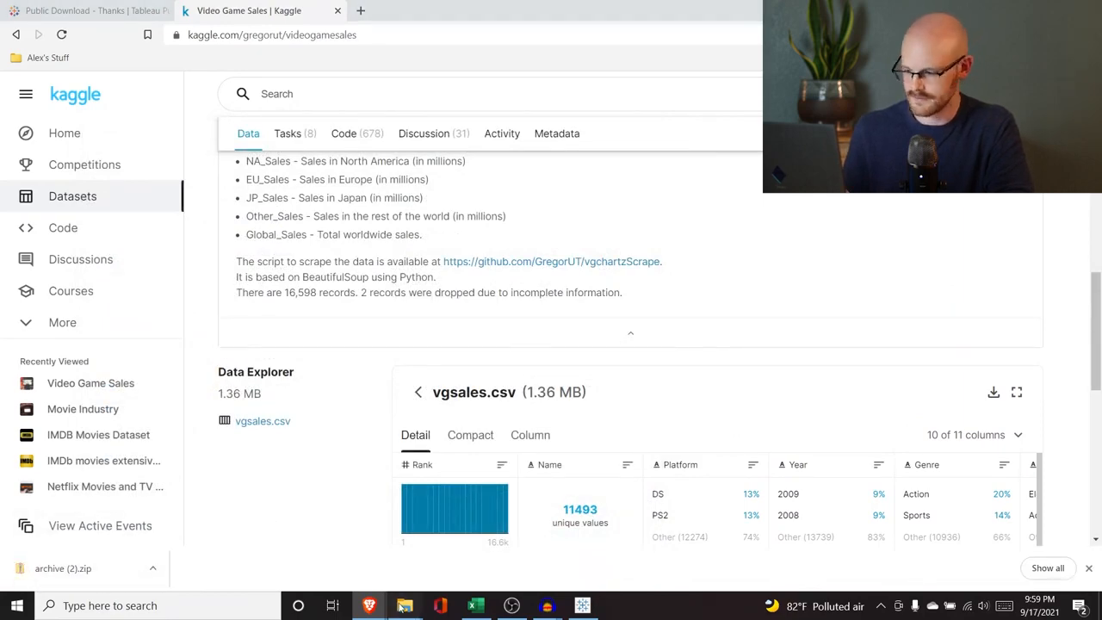
# - In File Explorer, copy the vgsales file out of the archive (2) zip into the Downloads folder
pyautogui.moveTo(405, 605)
pyautogui.click(332, 555)
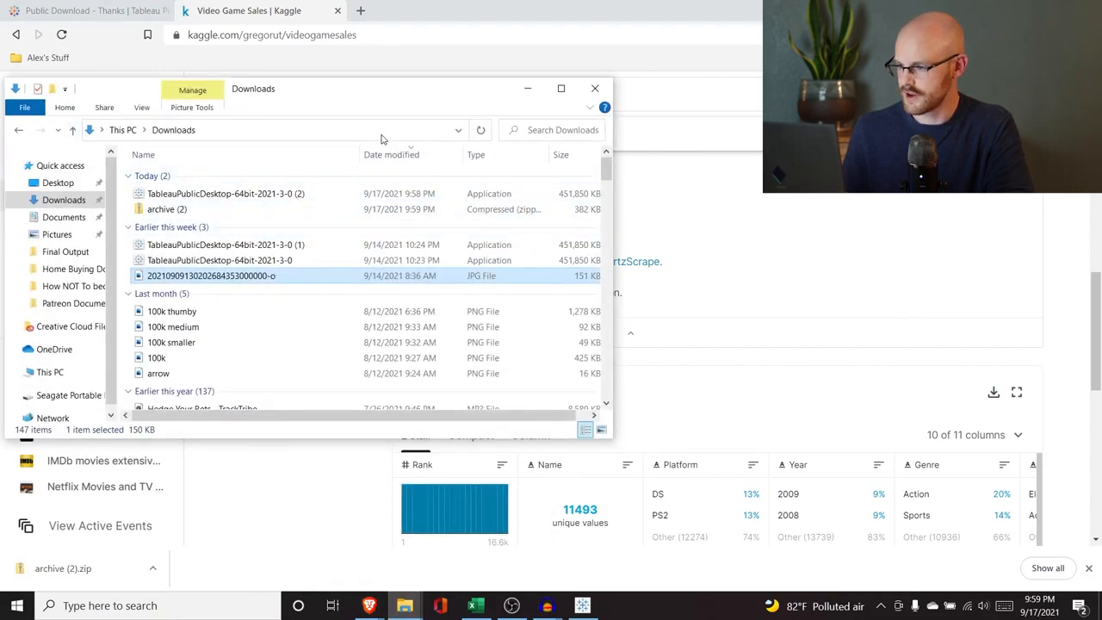
pyautogui.click(480, 130)
pyautogui.doubleClick(248, 194)
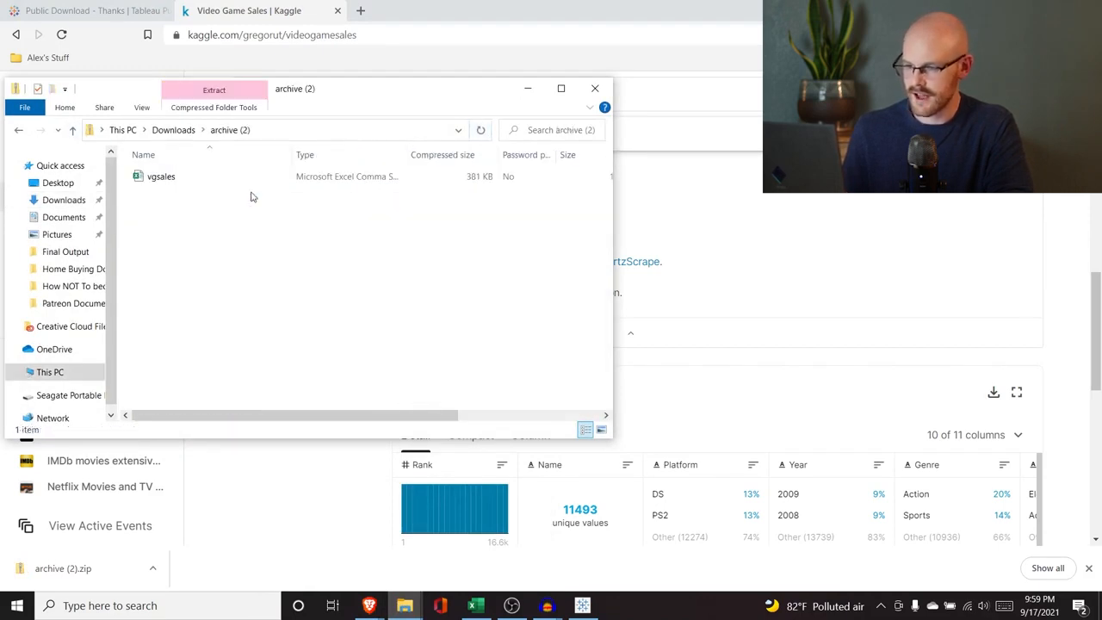
pyautogui.click(212, 179)
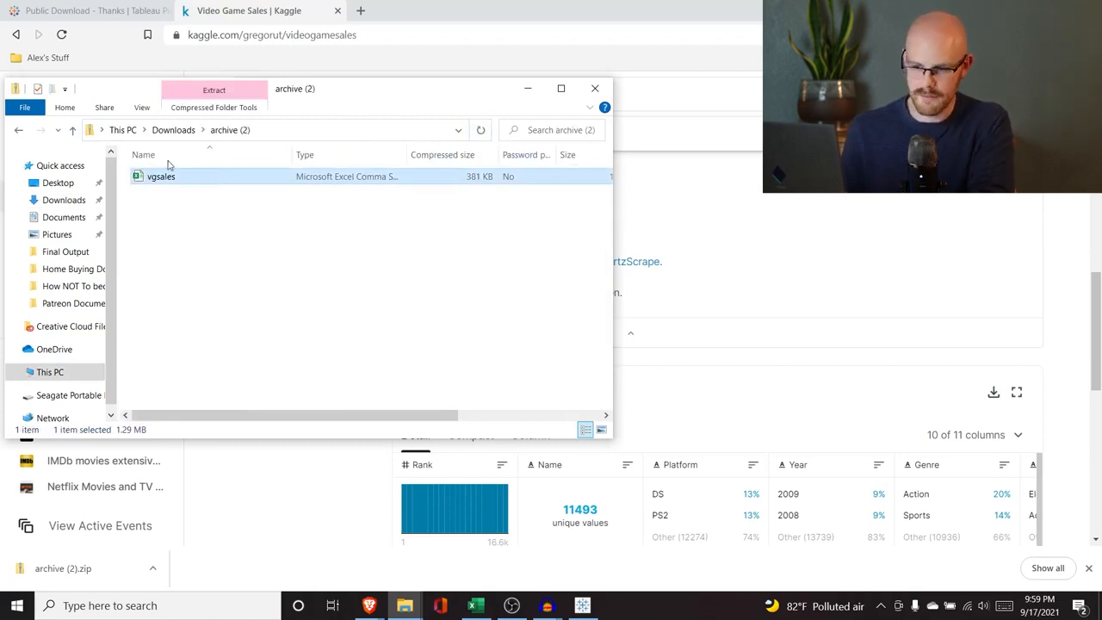
pyautogui.click(17, 130)
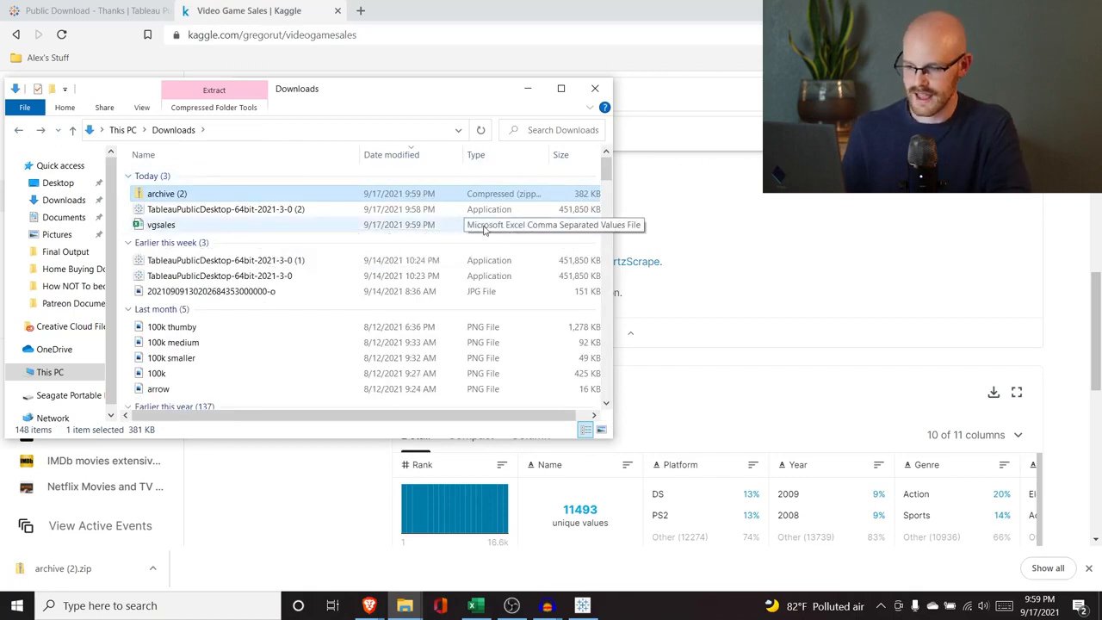
pyautogui.click(674, 236)
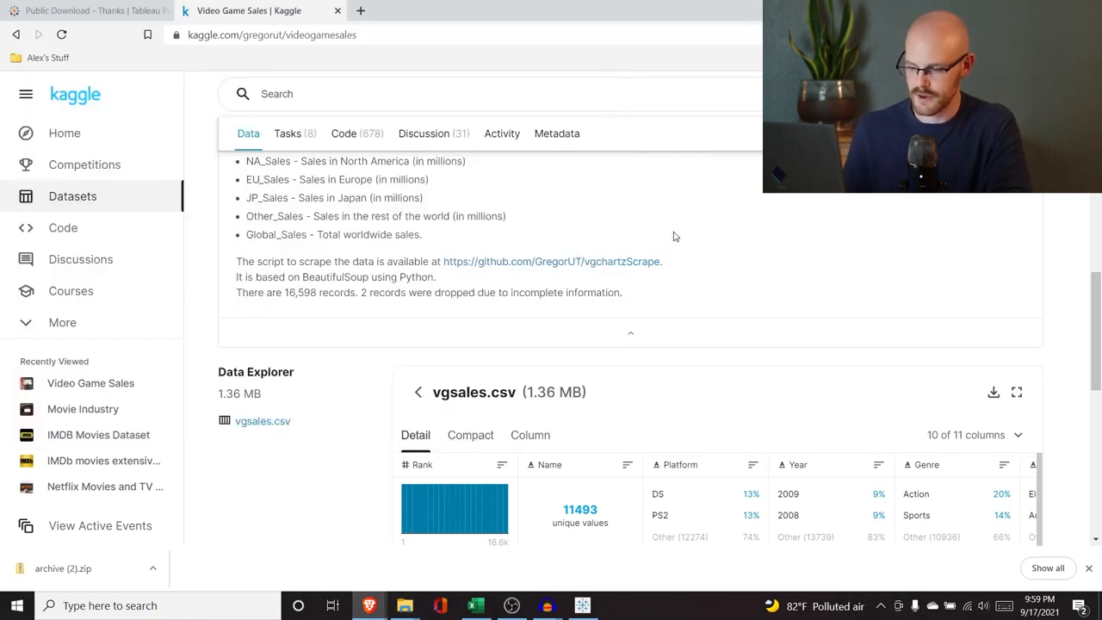
pyautogui.click(583, 607)
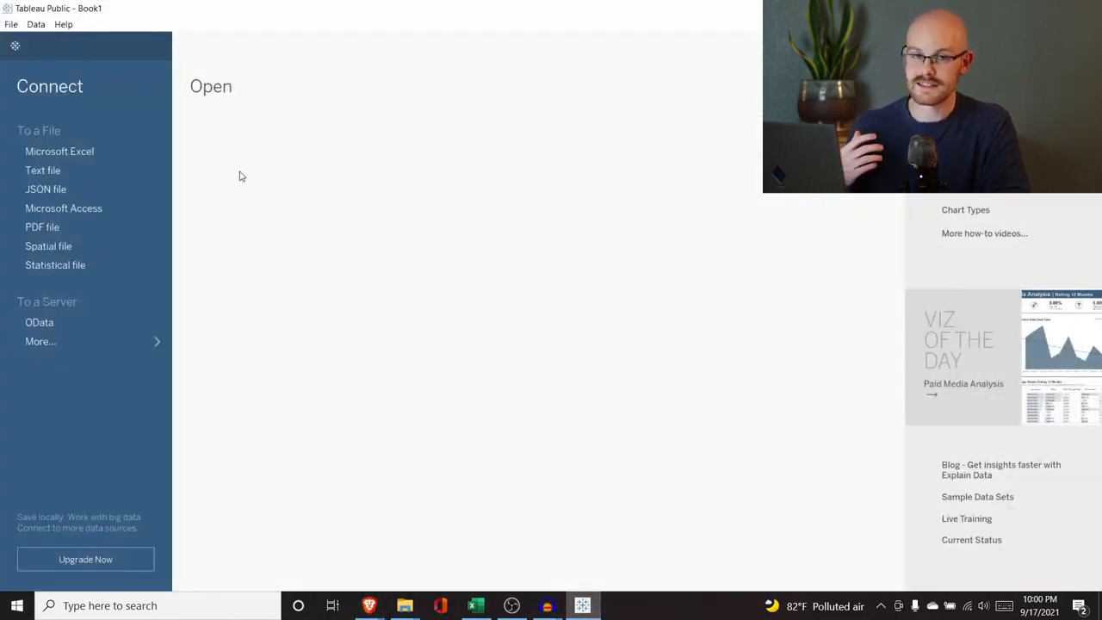
pyautogui.click(86, 171)
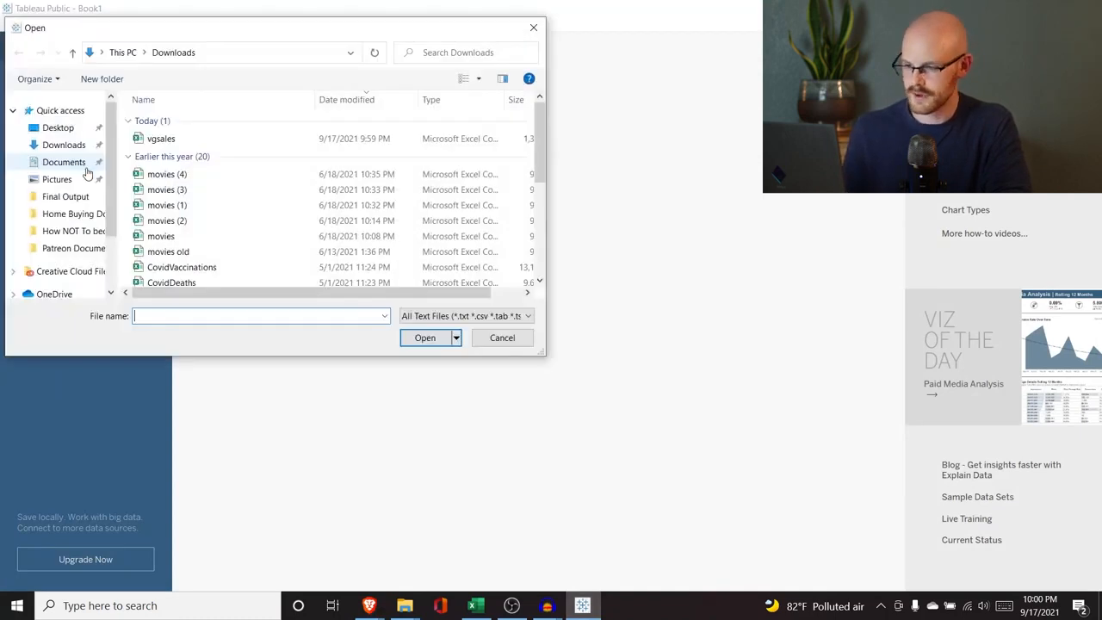
pyautogui.click(176, 143)
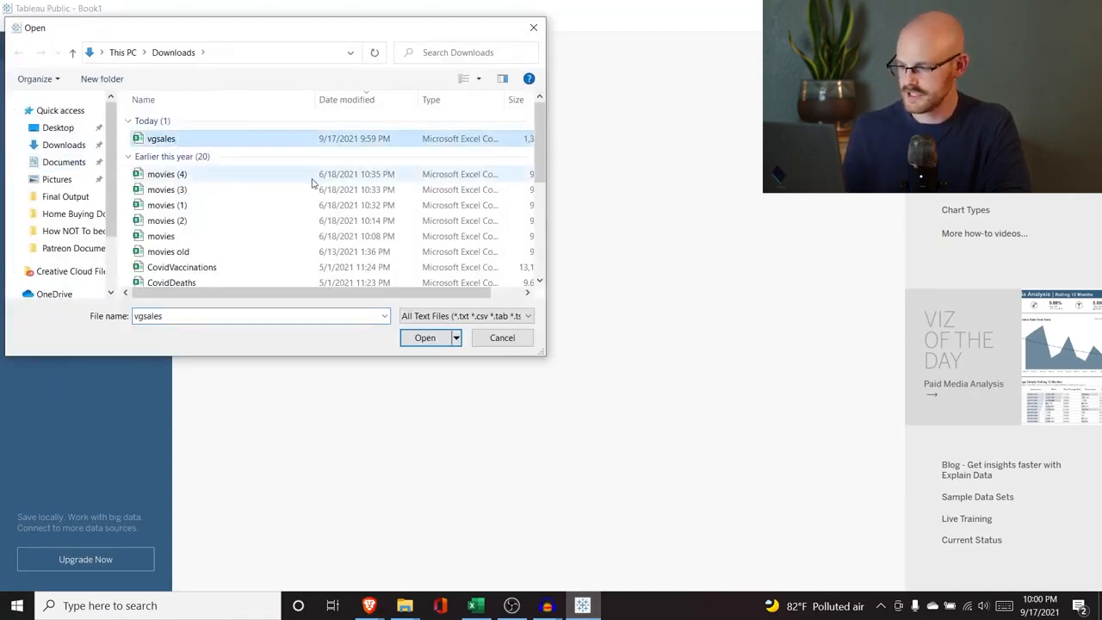
pyautogui.click(497, 337)
# - Rename the vgsales file in the Downloads folder to vgsales_1 in File Explorer and return to Tableau Public
pyautogui.moveTo(405, 605)
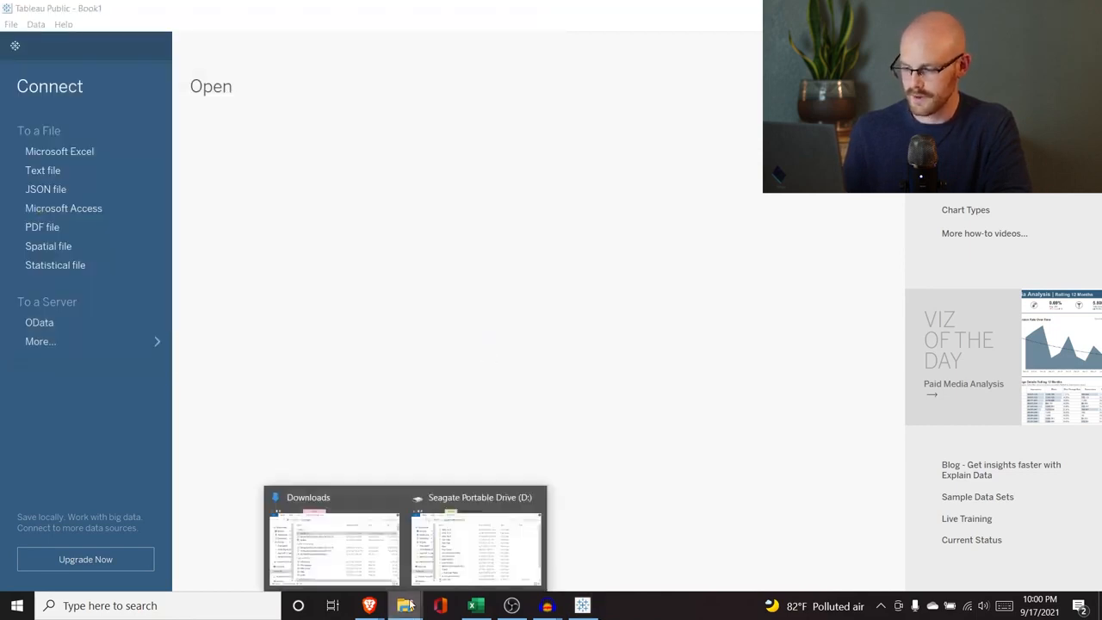
pyautogui.click(336, 542)
pyautogui.click(176, 225)
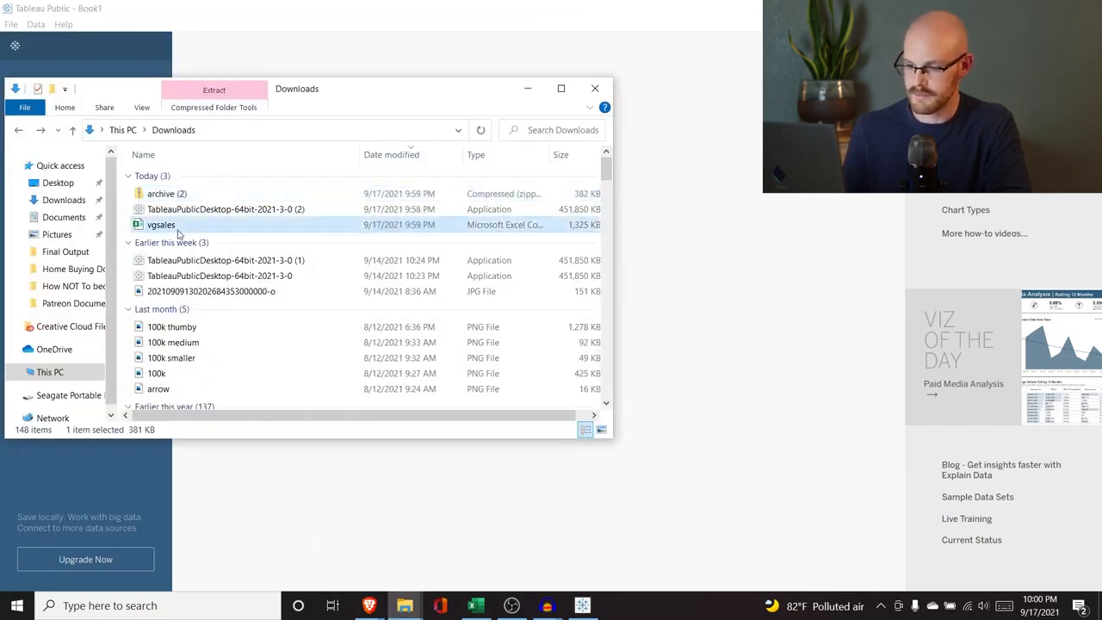
pyautogui.click(176, 225)
pyautogui.click(176, 225)
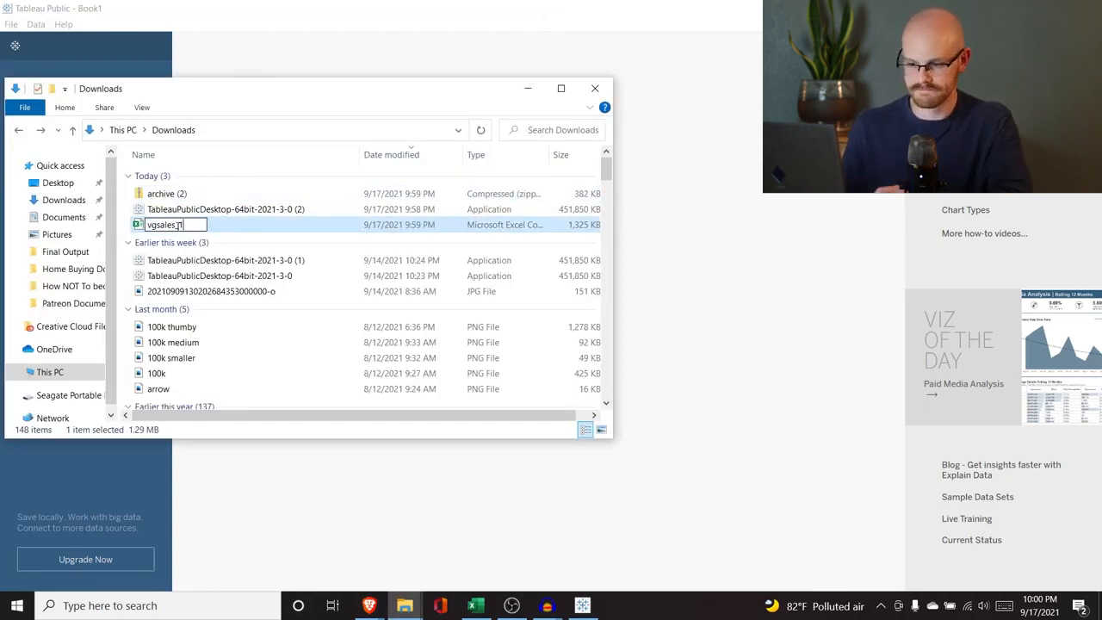
pyautogui.write('_1')
pyautogui.press('Return')
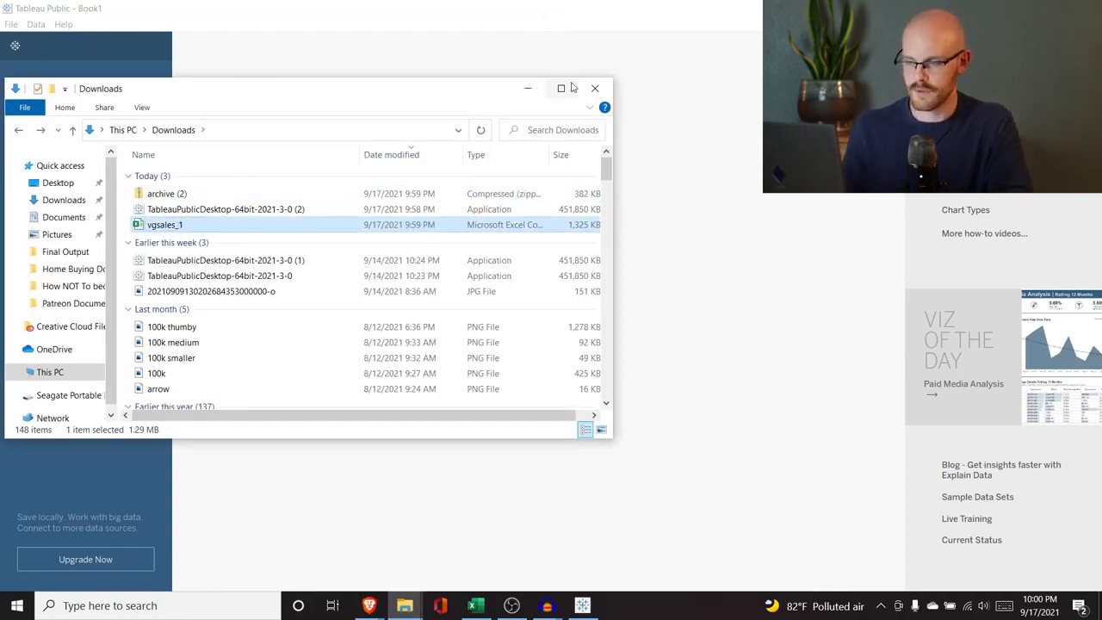
pyautogui.click(527, 87)
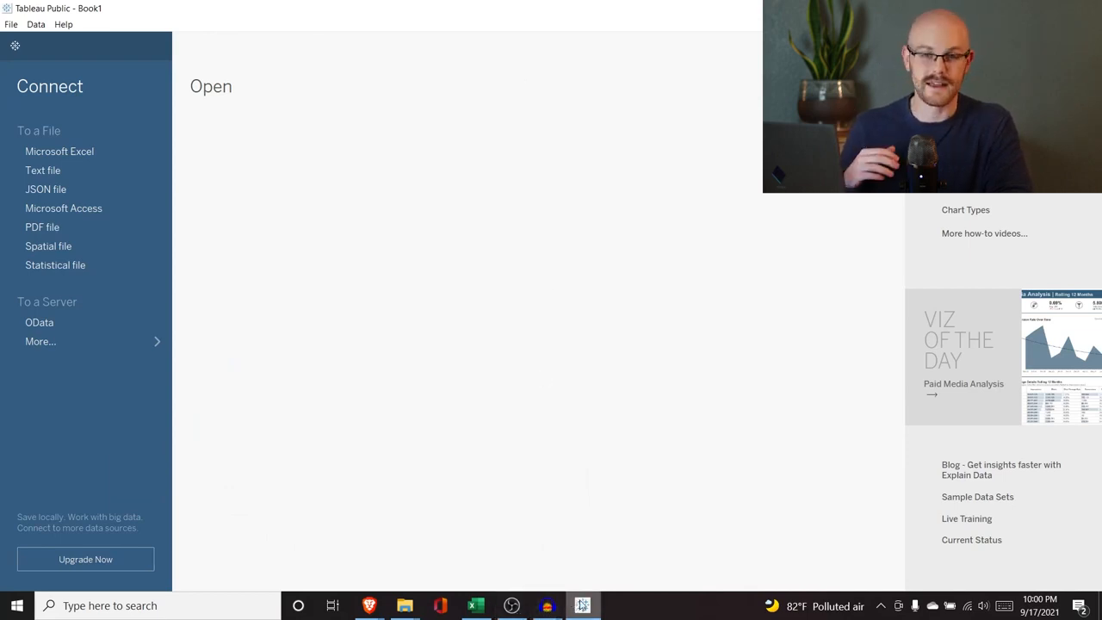
pyautogui.moveTo(582, 606)
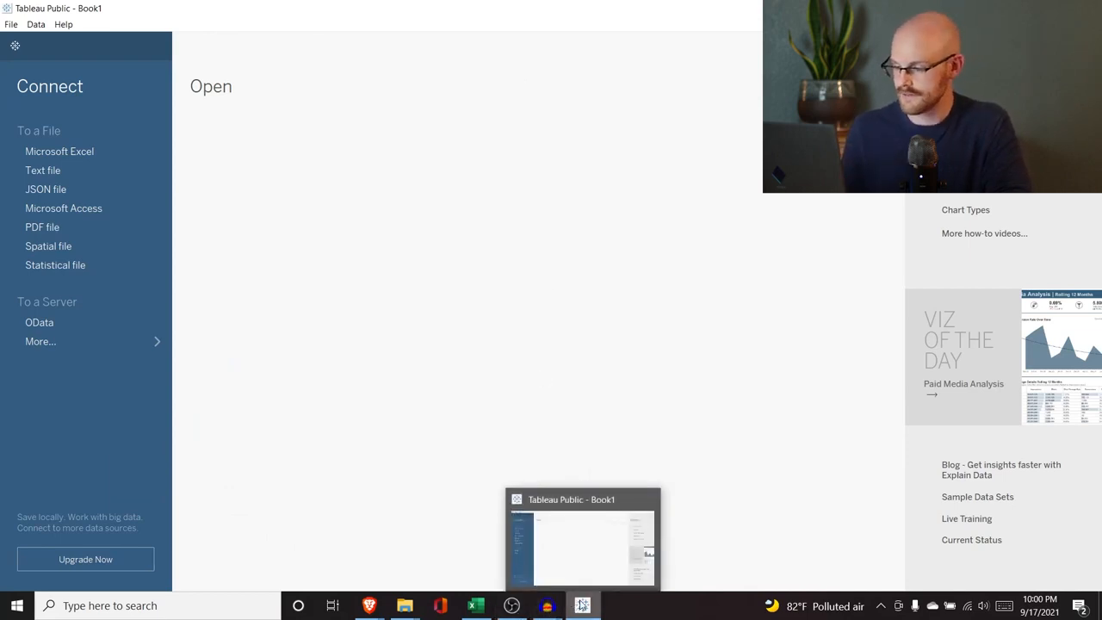
pyautogui.click(580, 561)
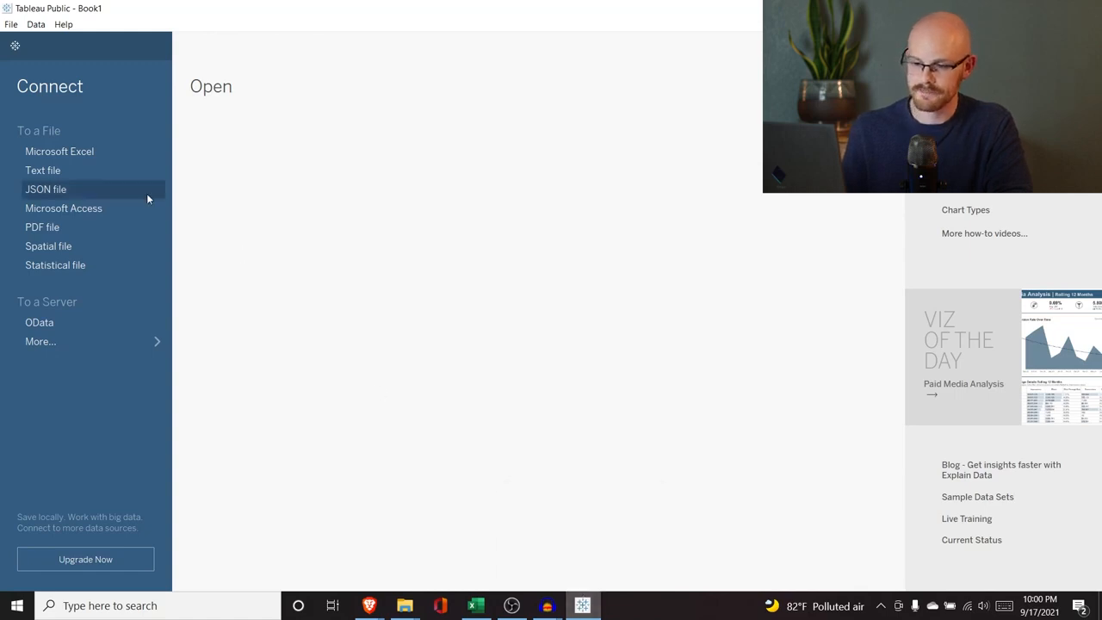
# - Connect to the vgsales_1 file in the Downloads folder as a text file data source
pyautogui.click(84, 171)
pyautogui.click(205, 140)
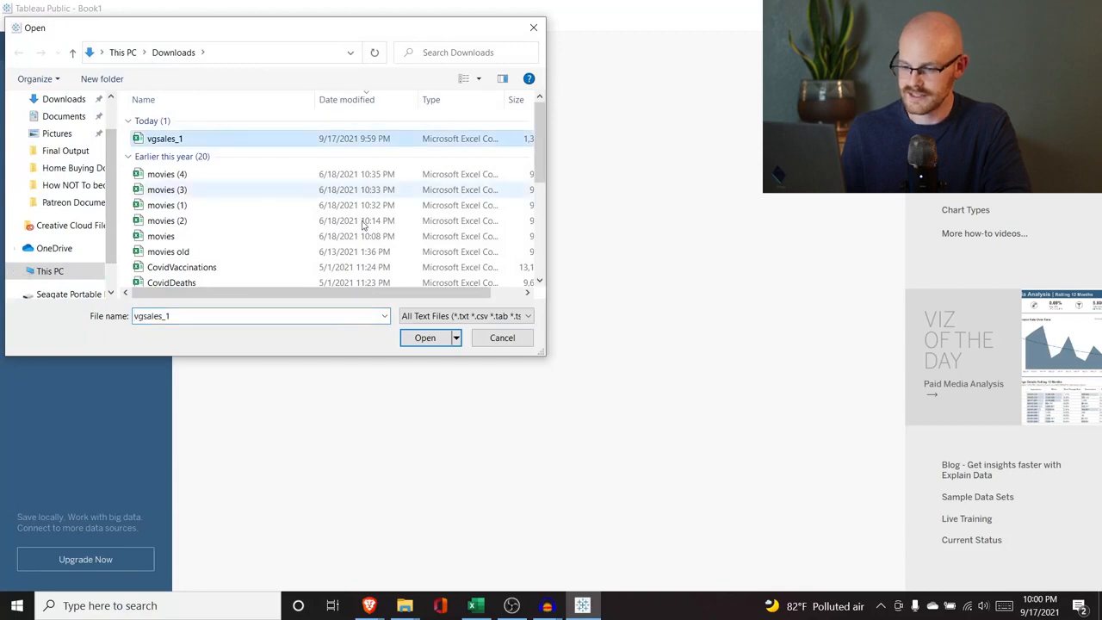
pyautogui.click(424, 341)
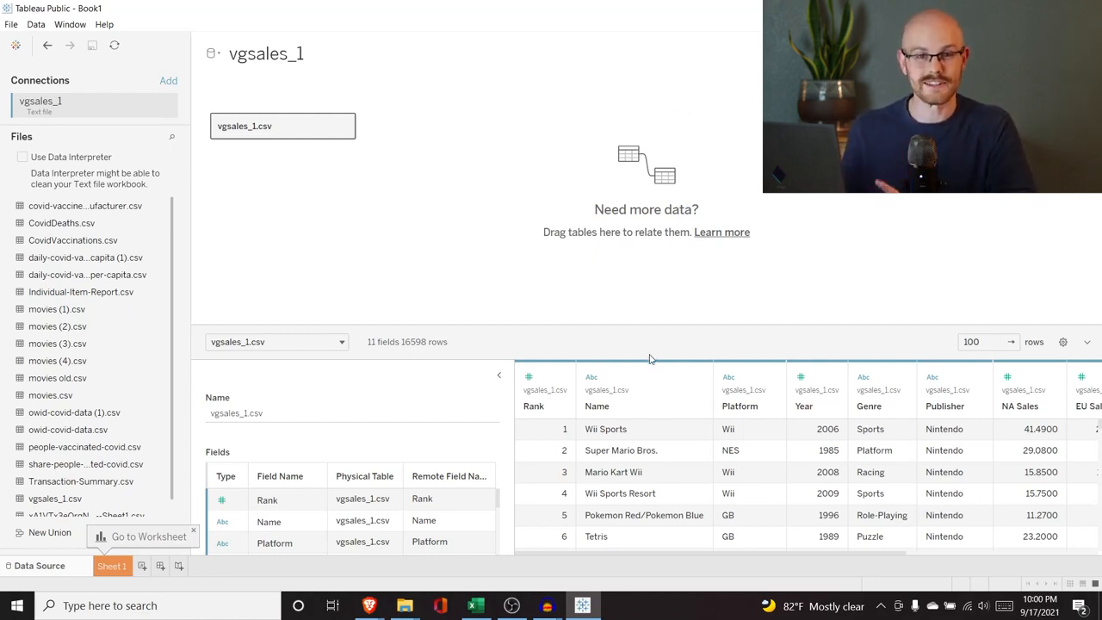
# - Examine the vgsales_1.csv preview rows across all columns and the list of fields with their data types
pyautogui.scroll(-1, 662, 525)
pyautogui.scroll(1, 662, 526)
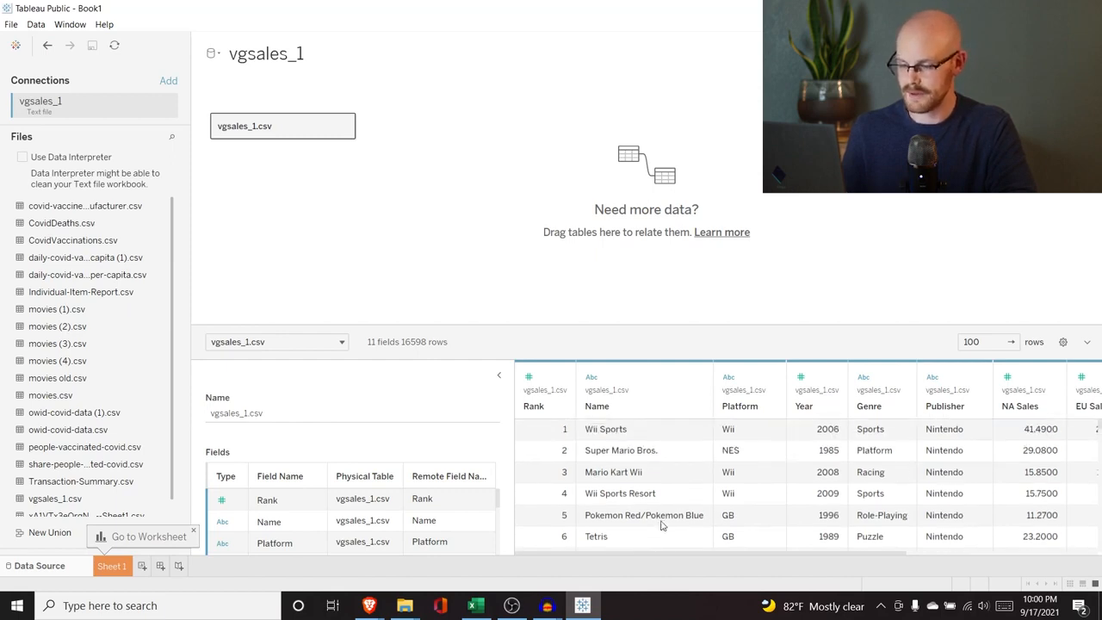
pyautogui.hscroll(3, 662, 525)
pyautogui.hscroll(5, 663, 525)
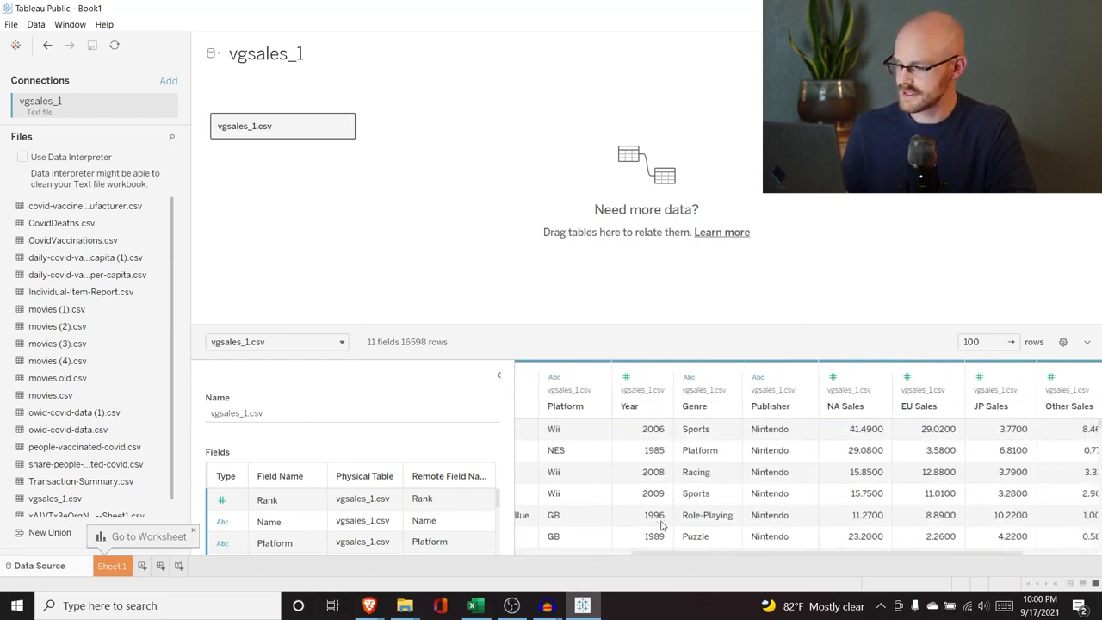
pyautogui.hscroll(-5, 663, 525)
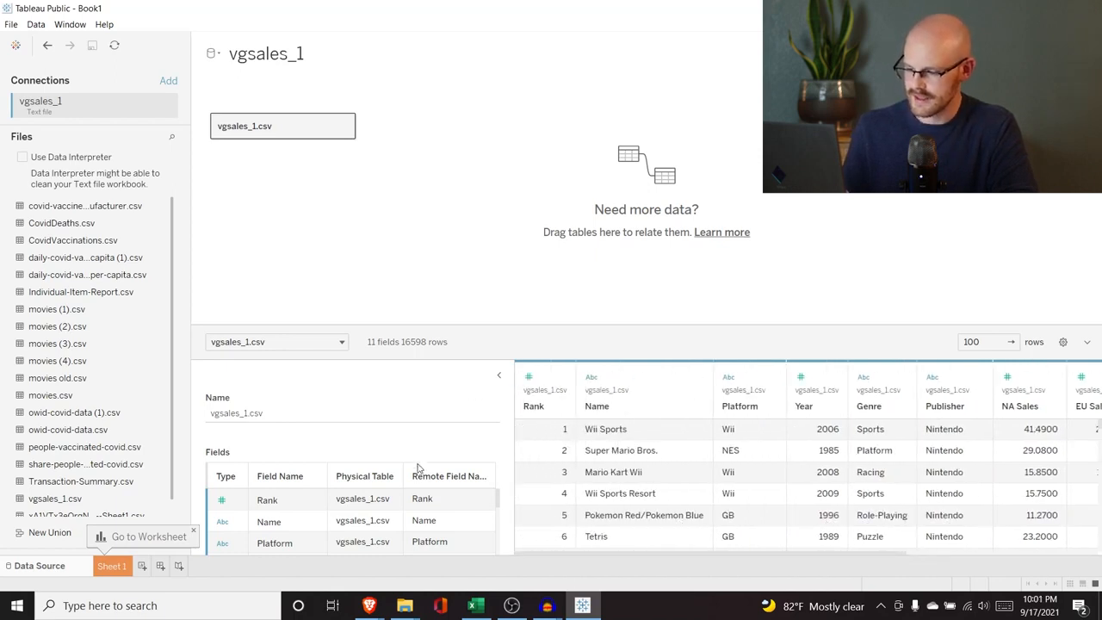
pyautogui.scroll(-1, 422, 522)
pyautogui.scroll(-2, 422, 523)
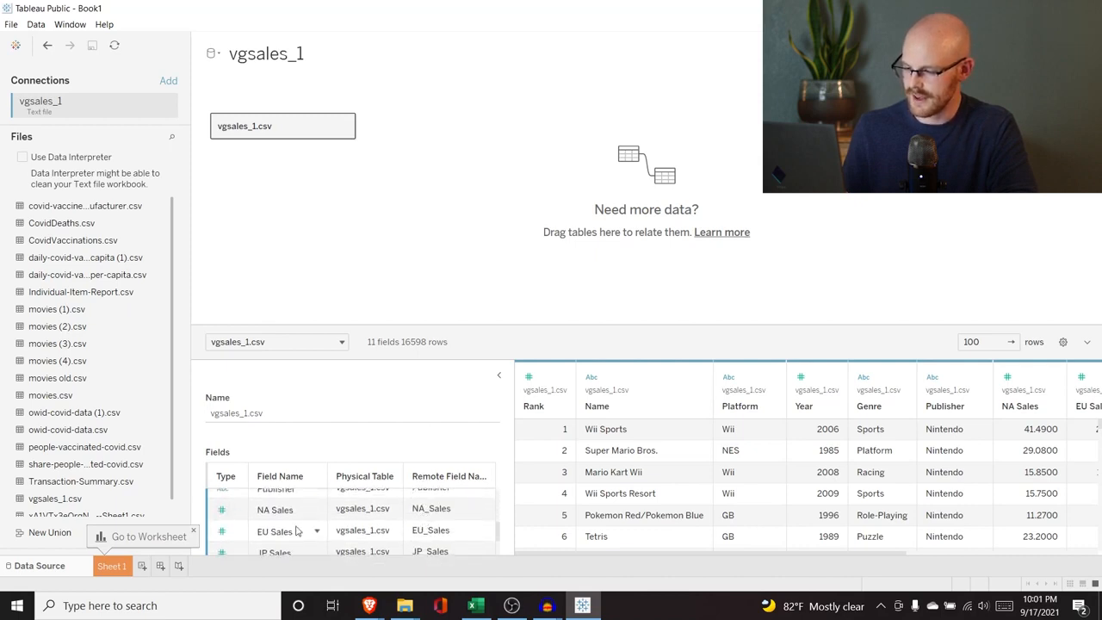
pyautogui.scroll(1, 296, 530)
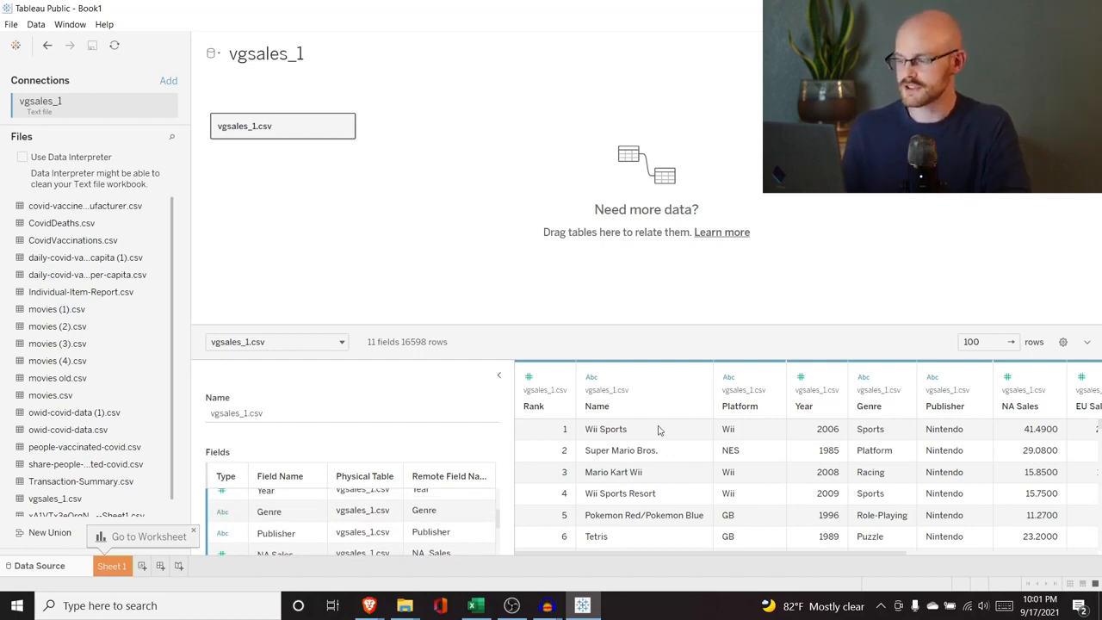
pyautogui.hscroll(3, 735, 463)
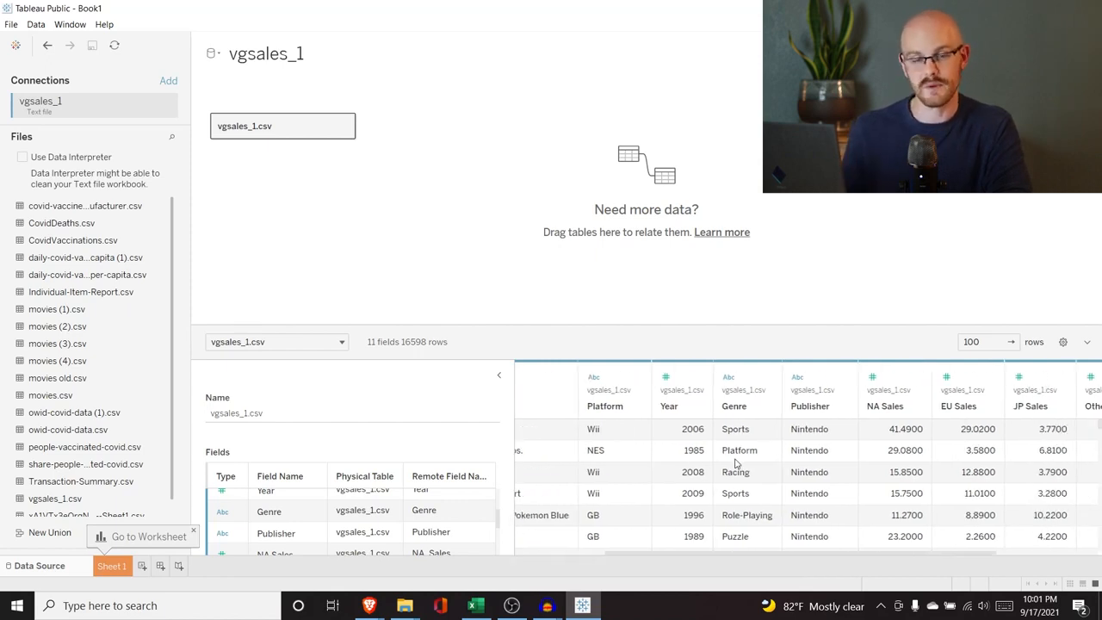
pyautogui.hscroll(4, 735, 463)
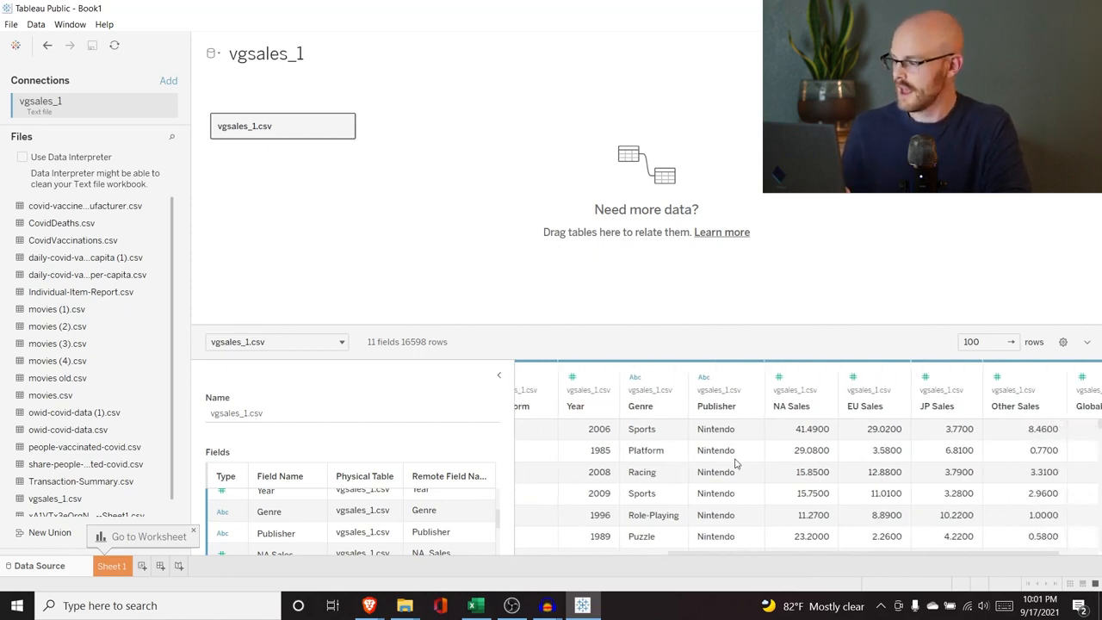
pyautogui.hscroll(-8, 735, 464)
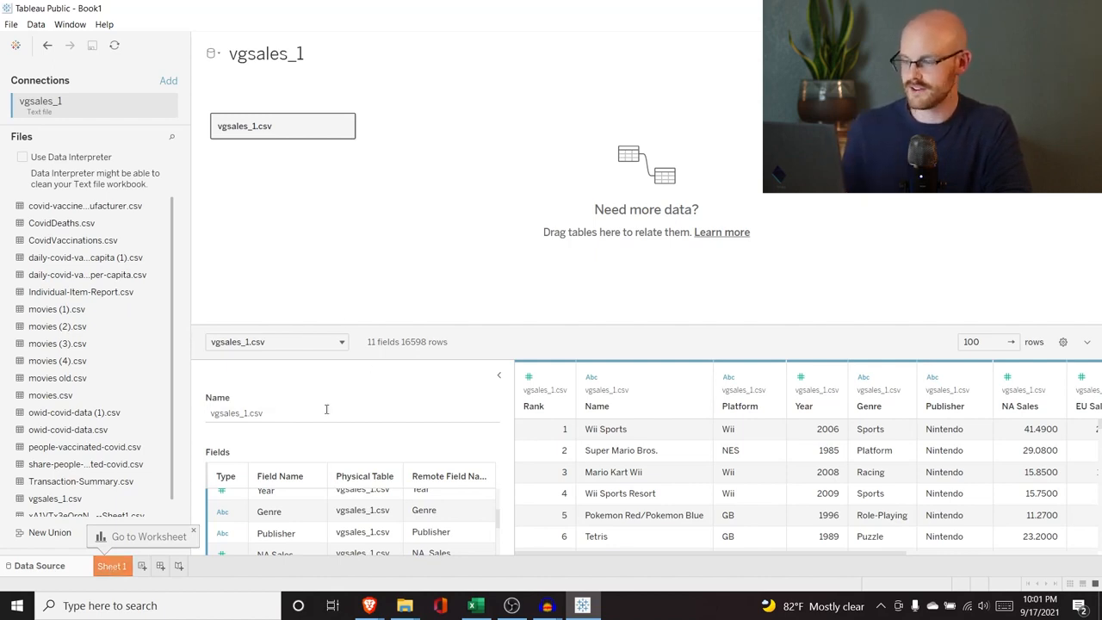
# - Open the Sheet 1 worksheet
pyautogui.click(111, 567)
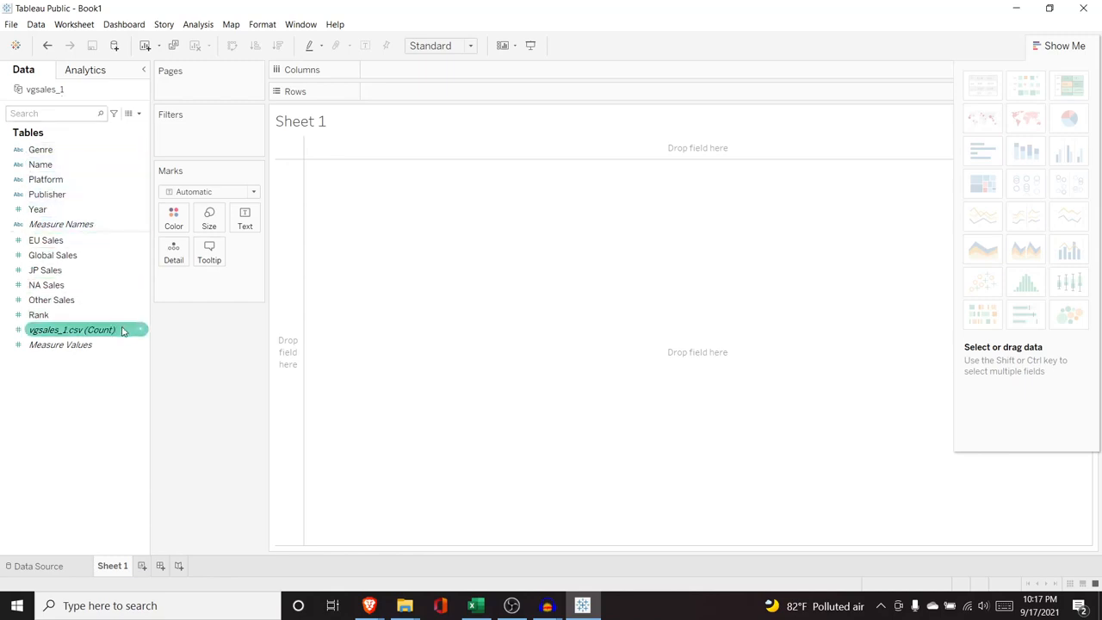
pyautogui.moveTo(121, 333)
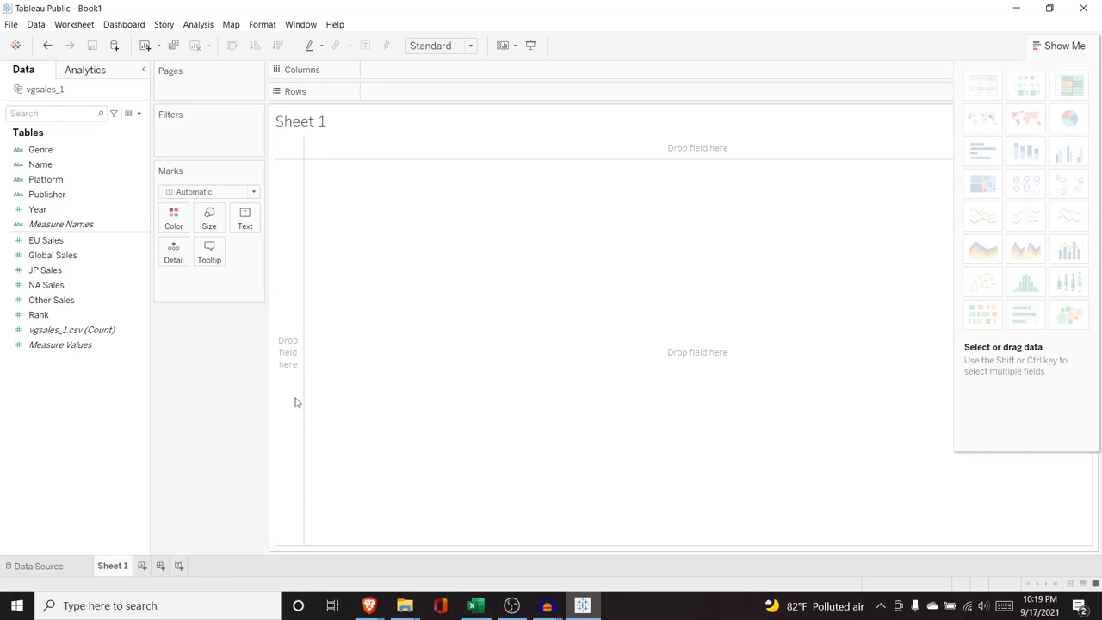
# - Try Global Sales on Rows, on Columns and as a text value in the view, clearing the sheet again
pyautogui.moveTo(81, 256); pyautogui.dragTo(291, 291)
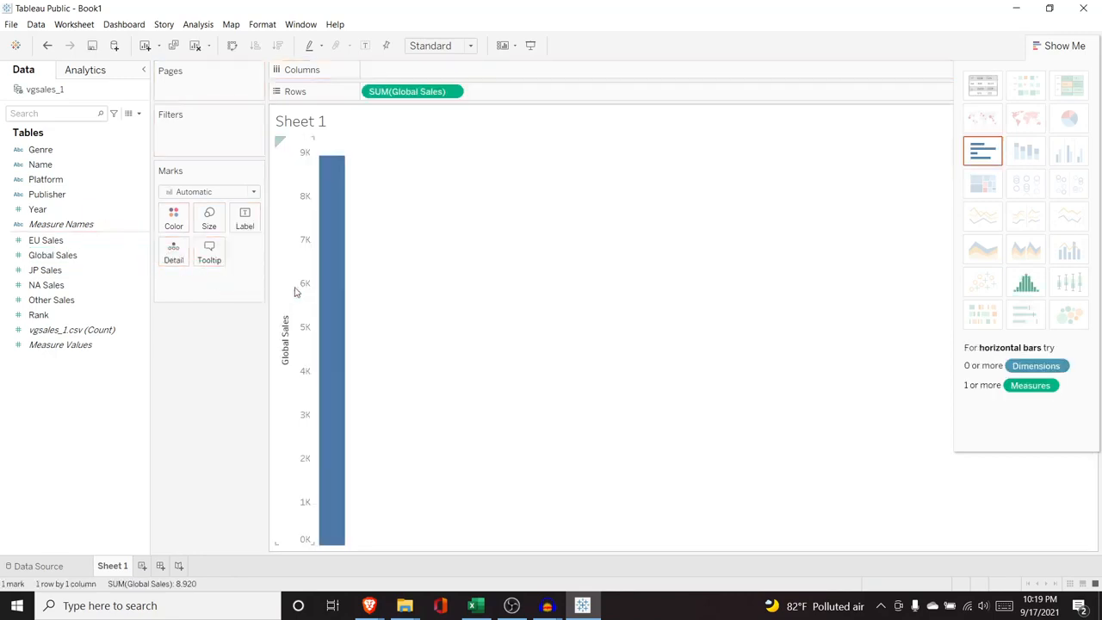
pyautogui.moveTo(321, 169)
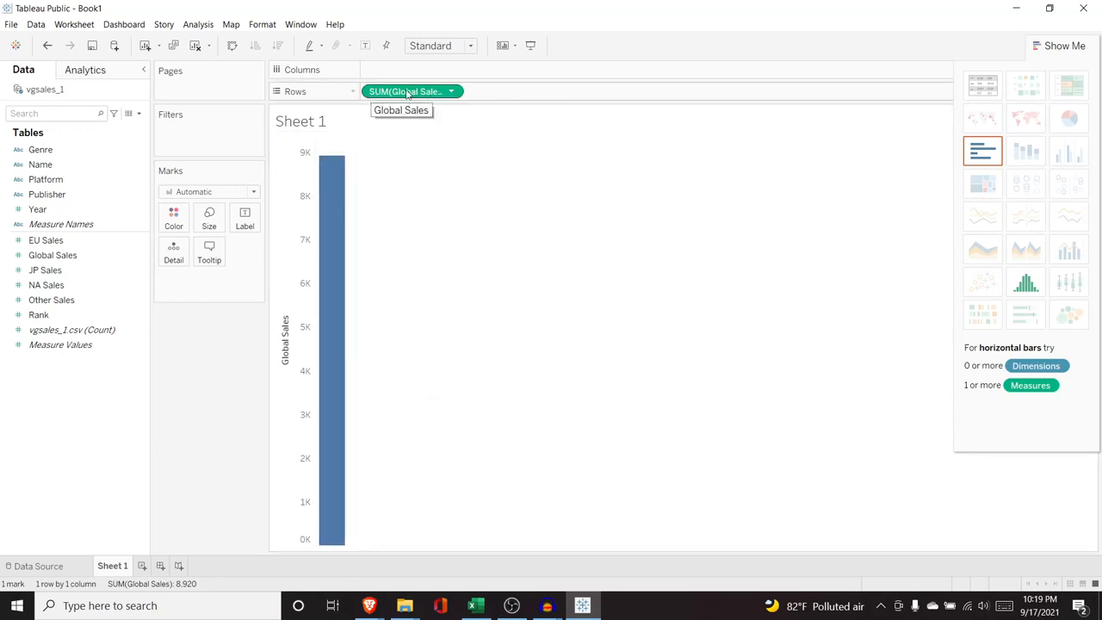
pyautogui.moveTo(413, 97); pyautogui.dragTo(49, 217)
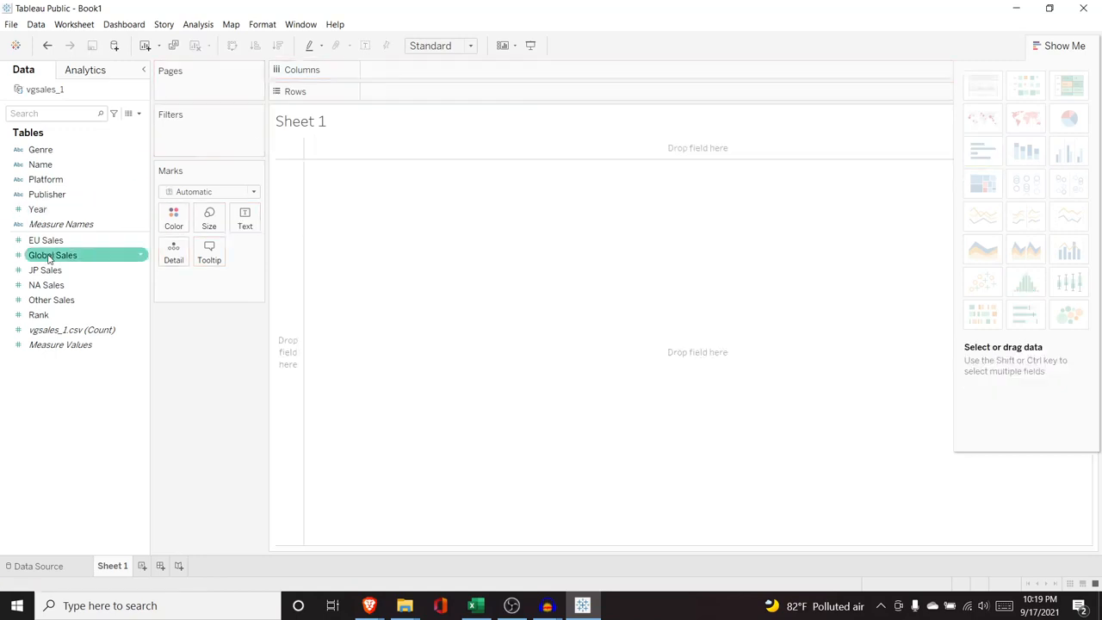
pyautogui.moveTo(53, 254)
pyautogui.mouseDown()
pyautogui.moveTo(412, 184)
pyautogui.moveTo(472, 142)
pyautogui.mouseUp()
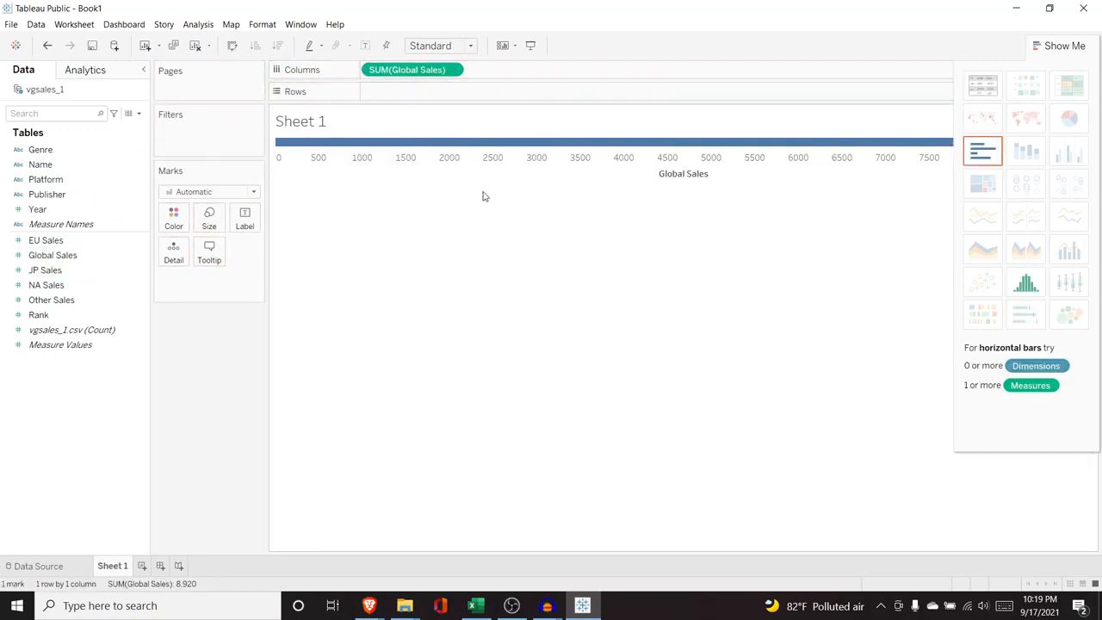
pyautogui.moveTo(384, 71); pyautogui.dragTo(415, 97)
pyautogui.click(69, 258)
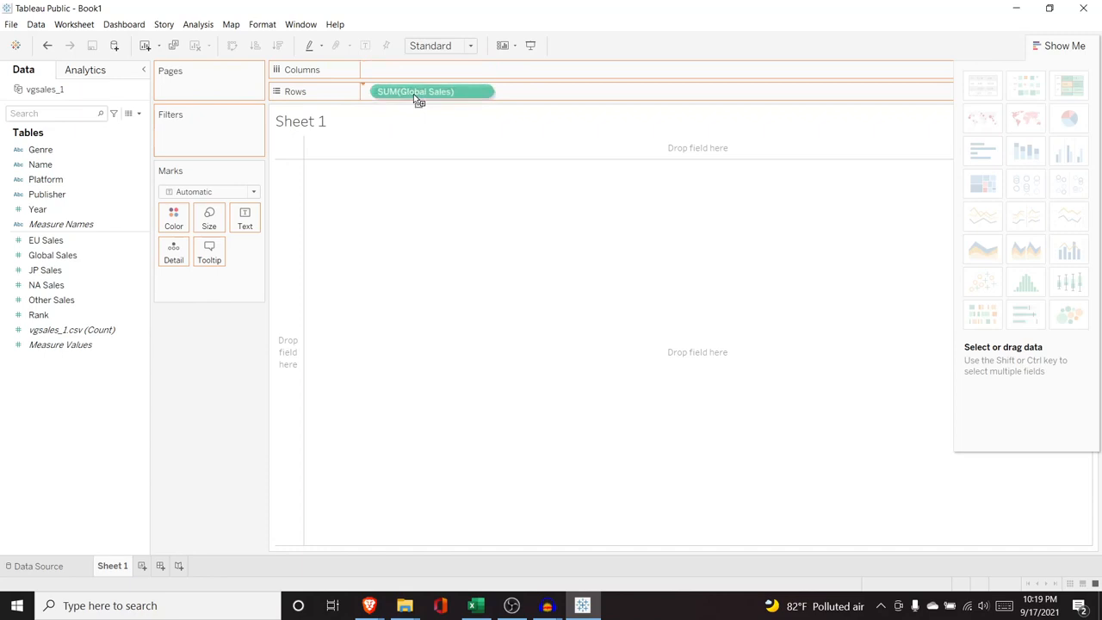
pyautogui.moveTo(415, 98); pyautogui.dragTo(552, 295)
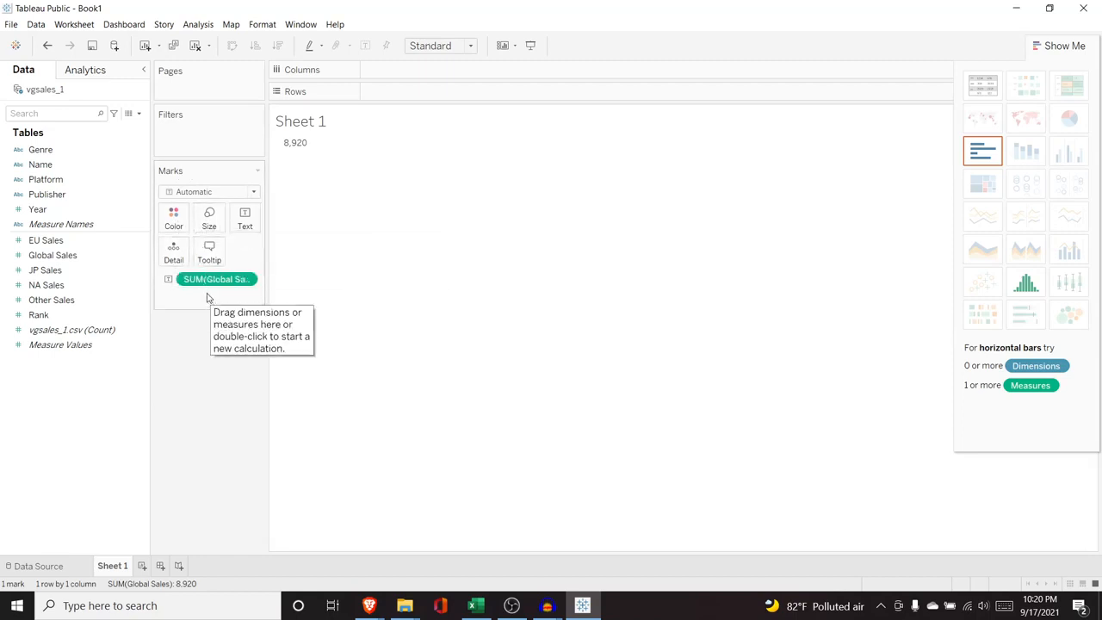
pyautogui.hotkey('ctrl', 'z')
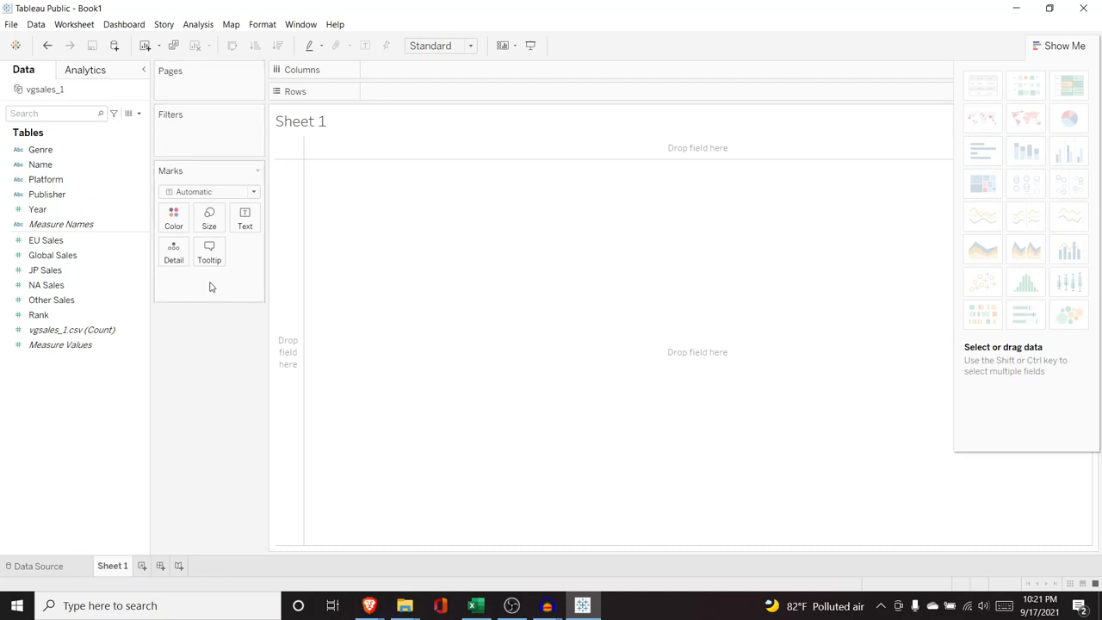
# - Build a line chart with Global Sales on Rows and Year on Columns
pyautogui.click(87, 257)
pyautogui.moveTo(87, 257)
pyautogui.mouseDown()
pyautogui.moveTo(238, 241)
pyautogui.moveTo(430, 95)
pyautogui.mouseUp()
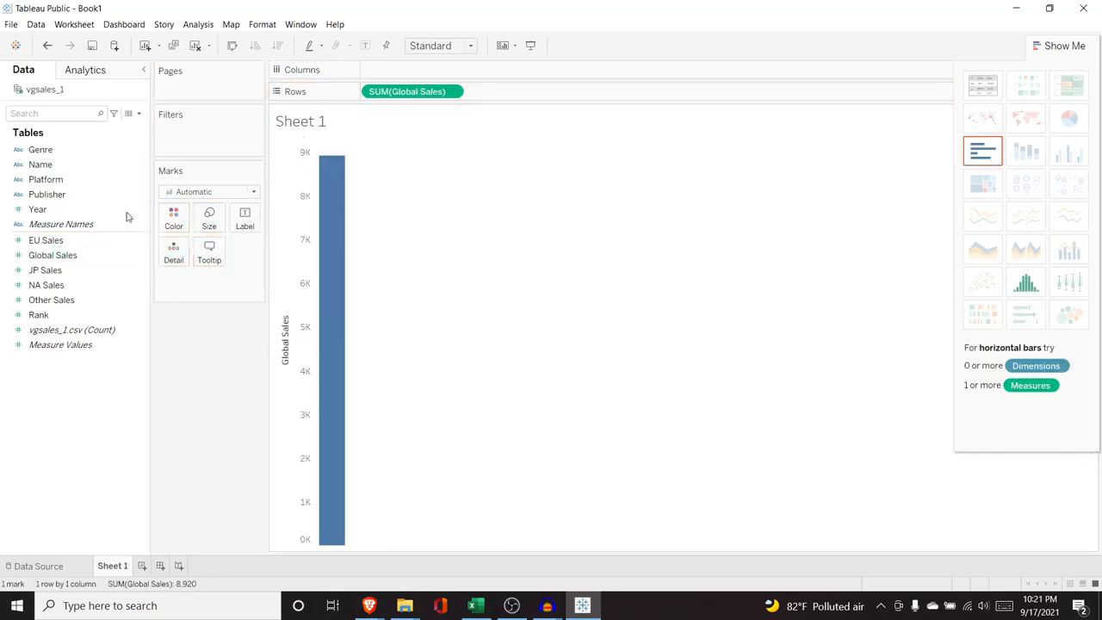
pyautogui.click(76, 213)
pyautogui.moveTo(76, 216); pyautogui.dragTo(422, 69)
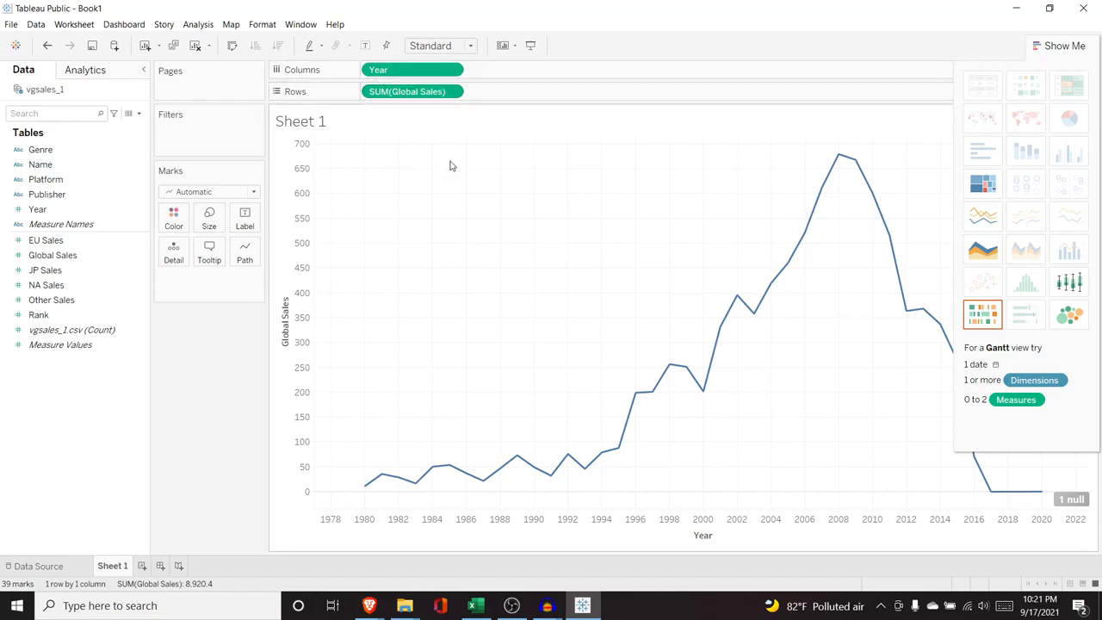
# - Try splitting the chart by Genre on Columns and on Rows, and remove Genre from the shelves again
pyautogui.click(120, 151)
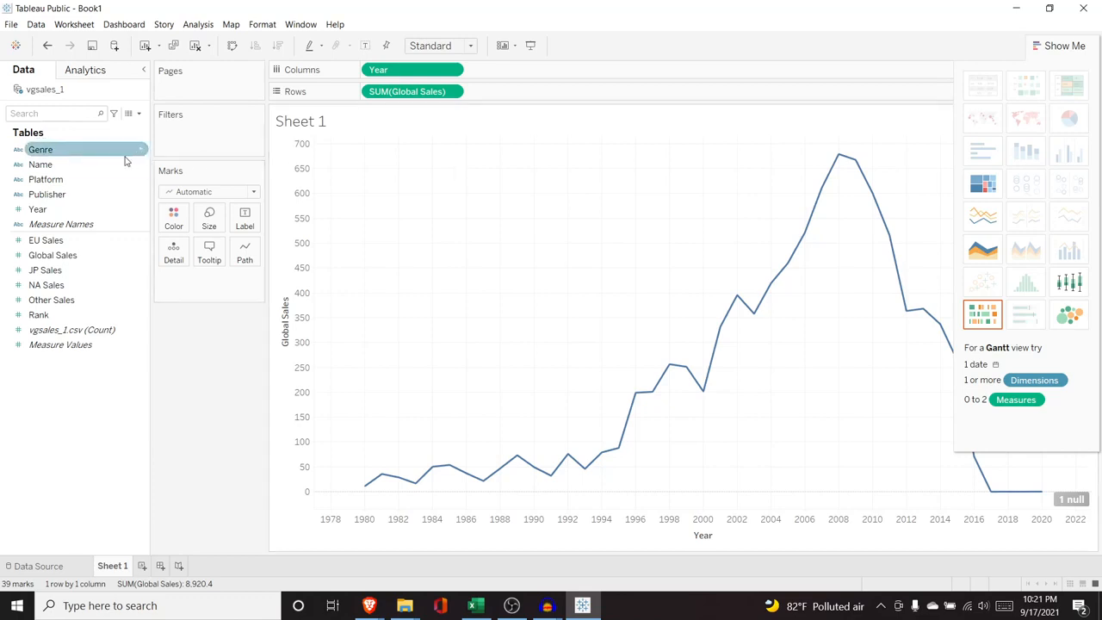
pyautogui.click(77, 150)
pyautogui.moveTo(77, 155); pyautogui.dragTo(379, 71)
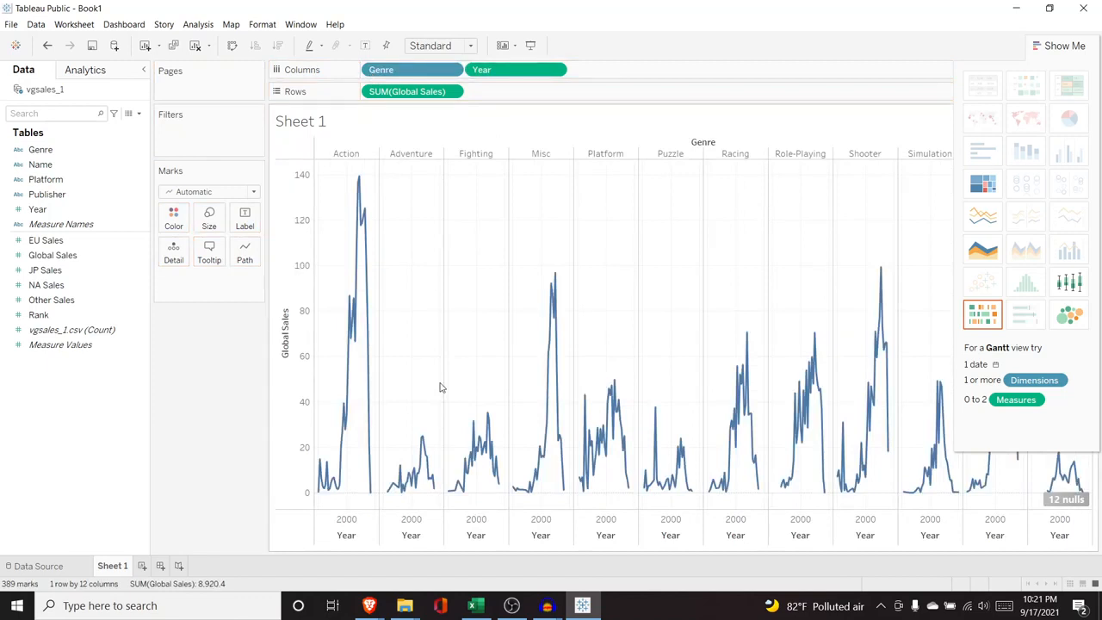
pyautogui.moveTo(380, 70); pyautogui.dragTo(381, 97)
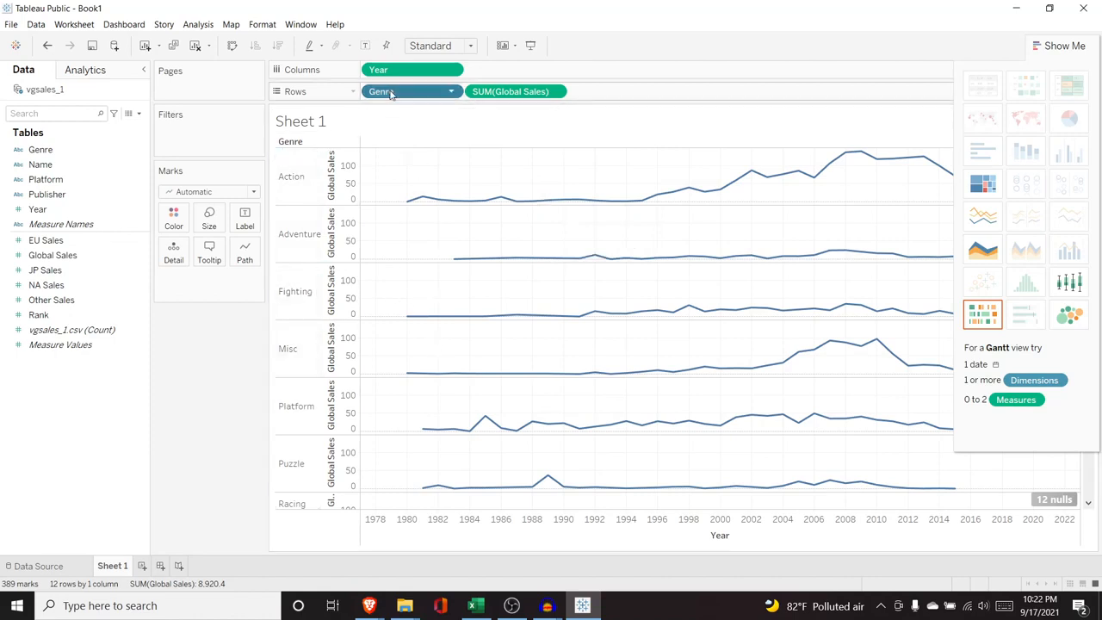
pyautogui.moveTo(390, 95); pyautogui.dragTo(82, 226)
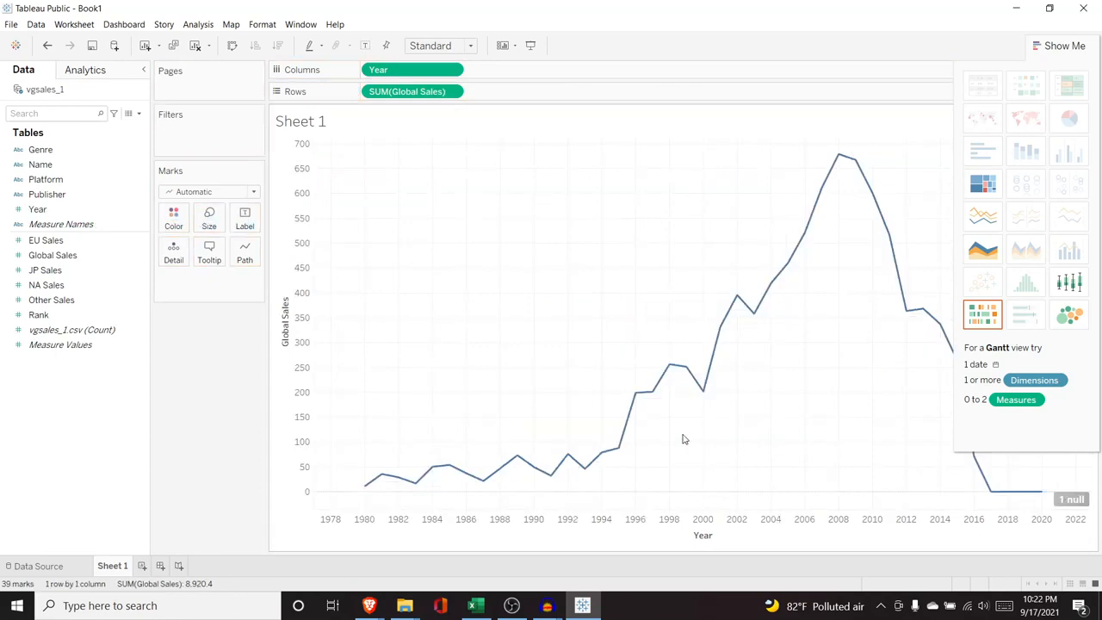
# - Add Genre to the Marks card, hide the Show Me suggestions and use Genre to color the lines
pyautogui.click(84, 153)
pyautogui.moveTo(85, 153); pyautogui.dragTo(206, 290)
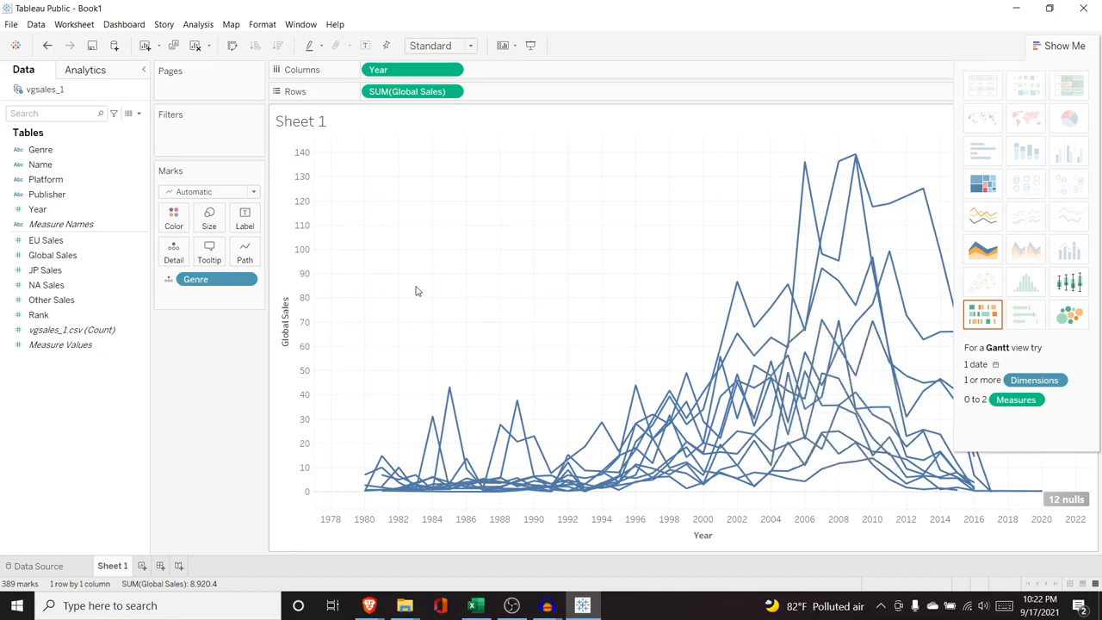
pyautogui.click(1055, 49)
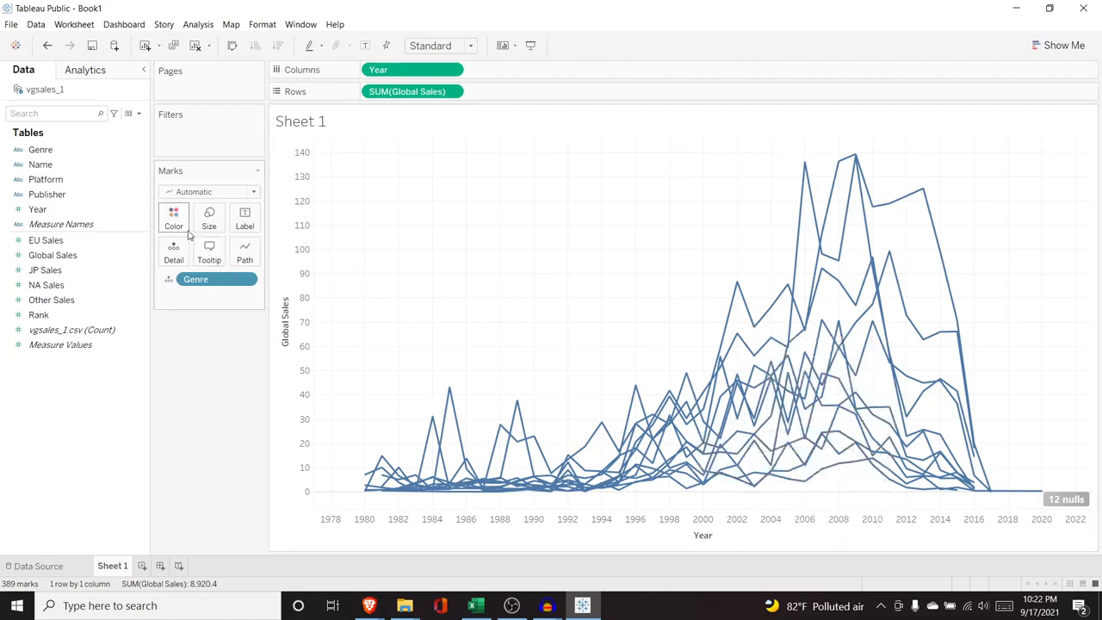
pyautogui.click(169, 281)
pyautogui.click(172, 295)
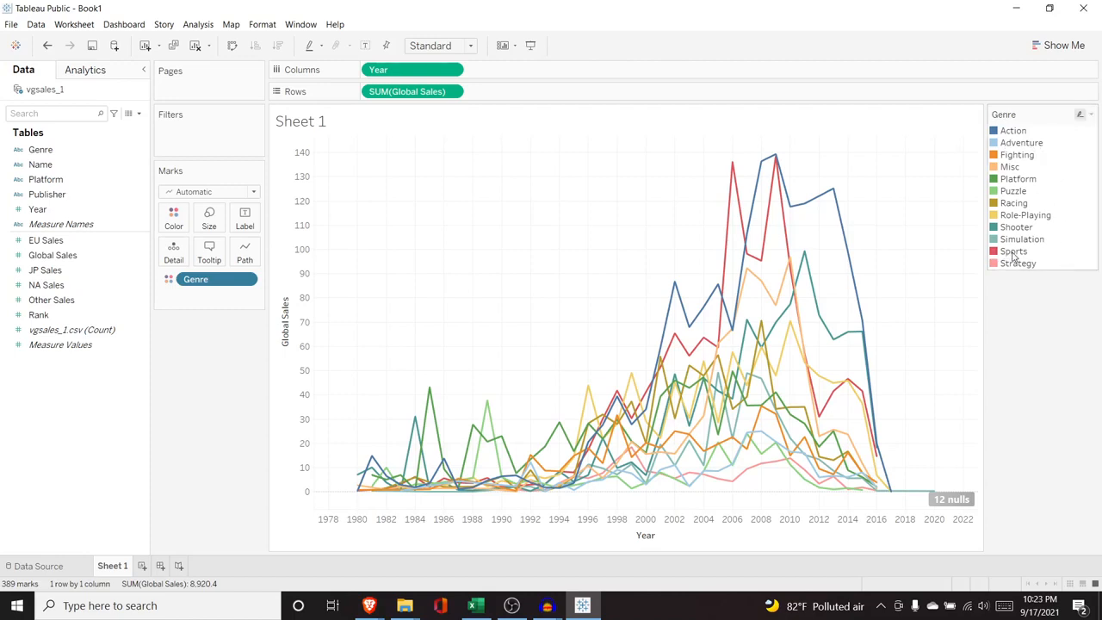
pyautogui.moveTo(732, 165)
# - Add Genre to the Marks card a second time and use it as the line label
pyautogui.moveTo(59, 149); pyautogui.dragTo(230, 299)
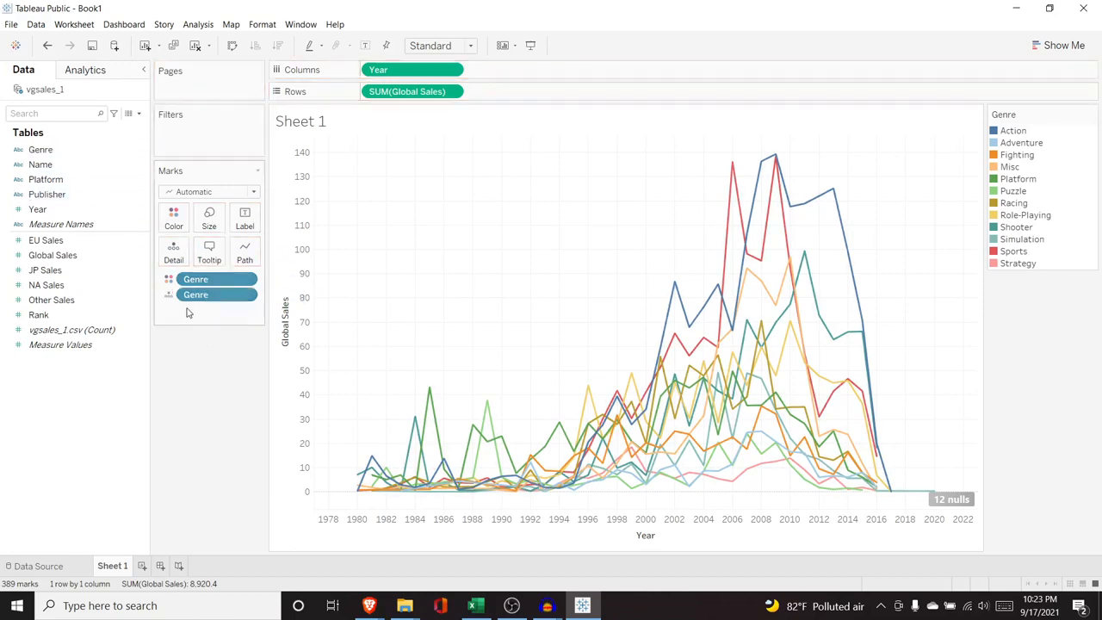
pyautogui.click(169, 295)
pyautogui.click(191, 325)
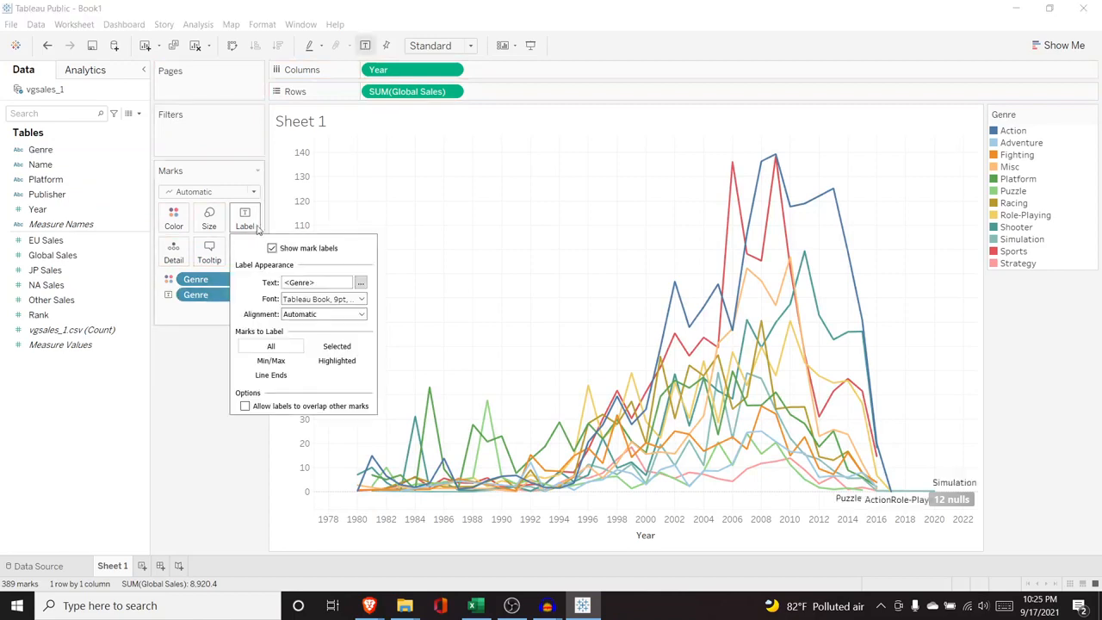
# - Switch the mark labels off and on in the label settings to compare the chart with and without them
pyautogui.click(272, 248)
pyautogui.click(272, 248)
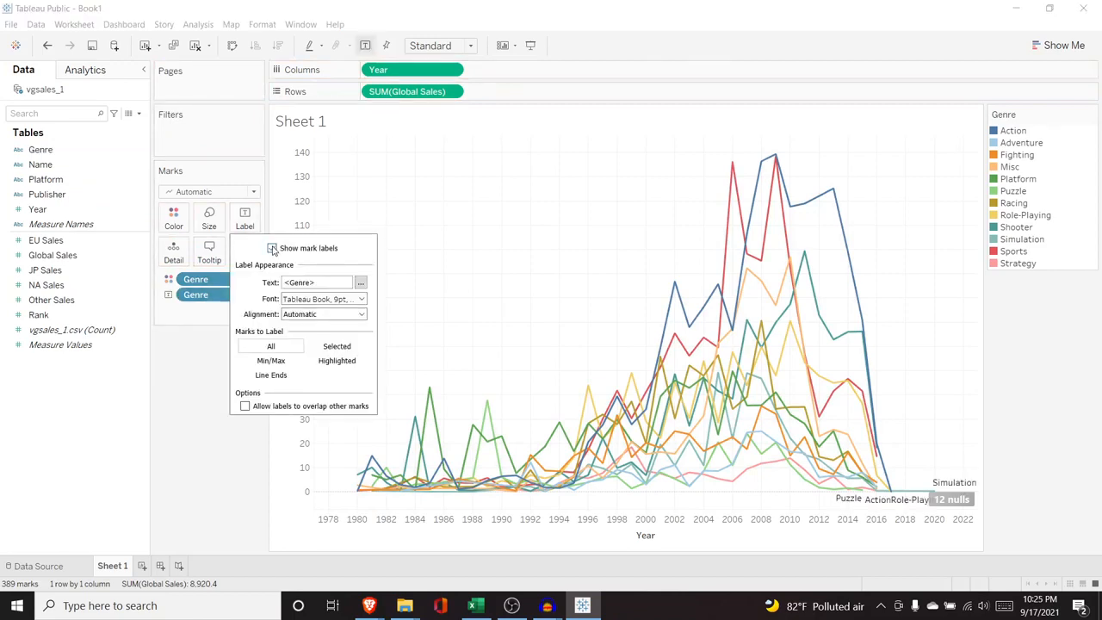
pyautogui.click(272, 248)
pyautogui.click(272, 248)
# - Set the Genre labels to black text on the Min/Max marks, allowing labels to overlap other marks
pyautogui.click(320, 300)
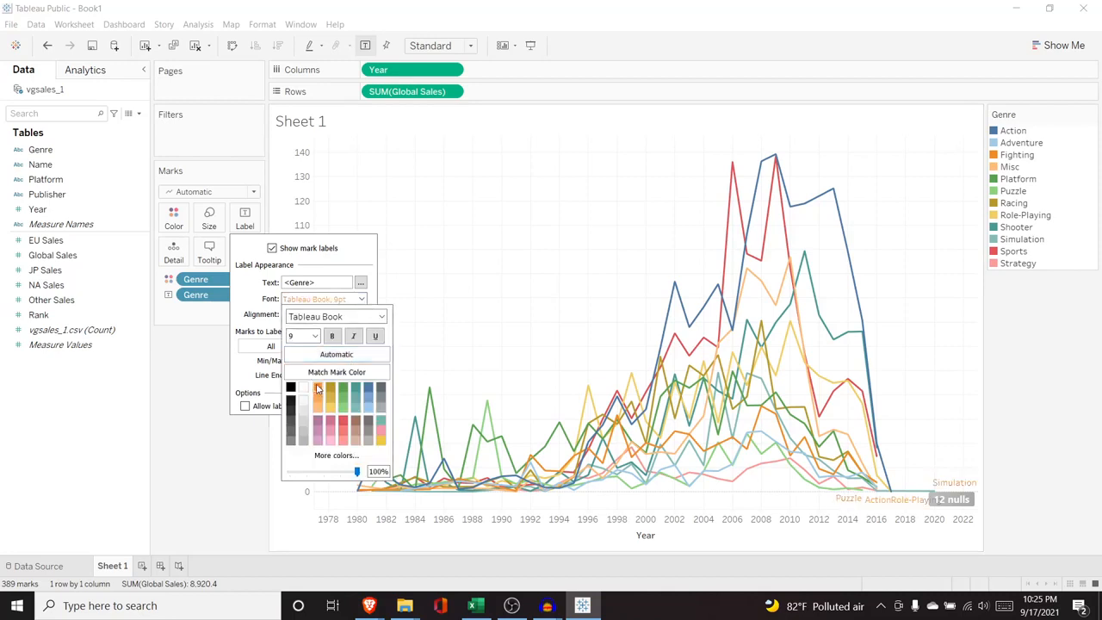
pyautogui.click(290, 387)
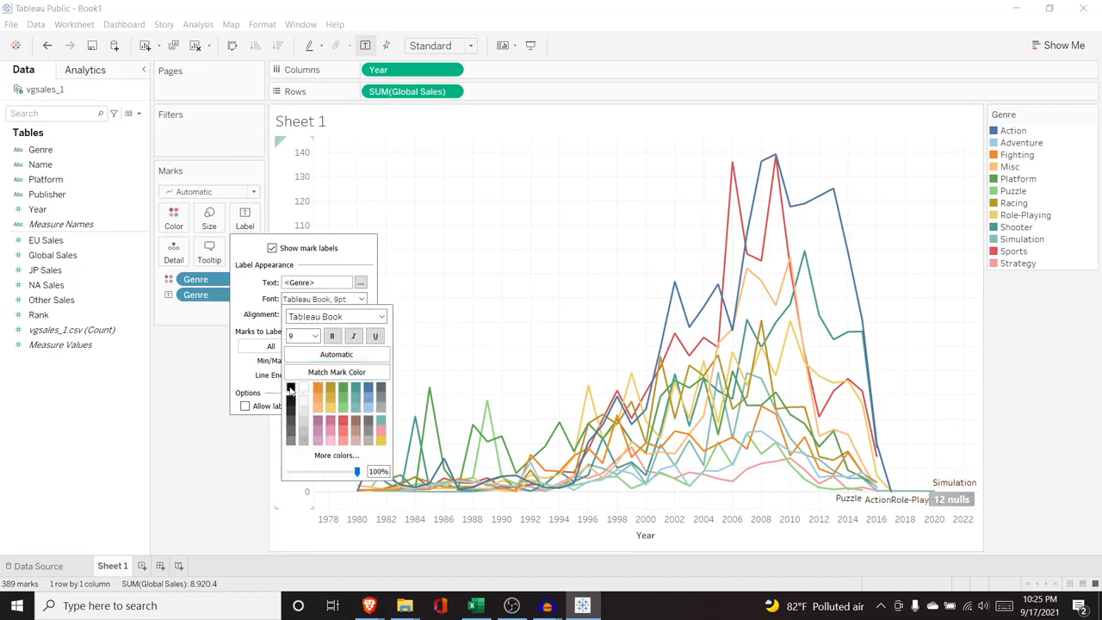
pyautogui.click(250, 308)
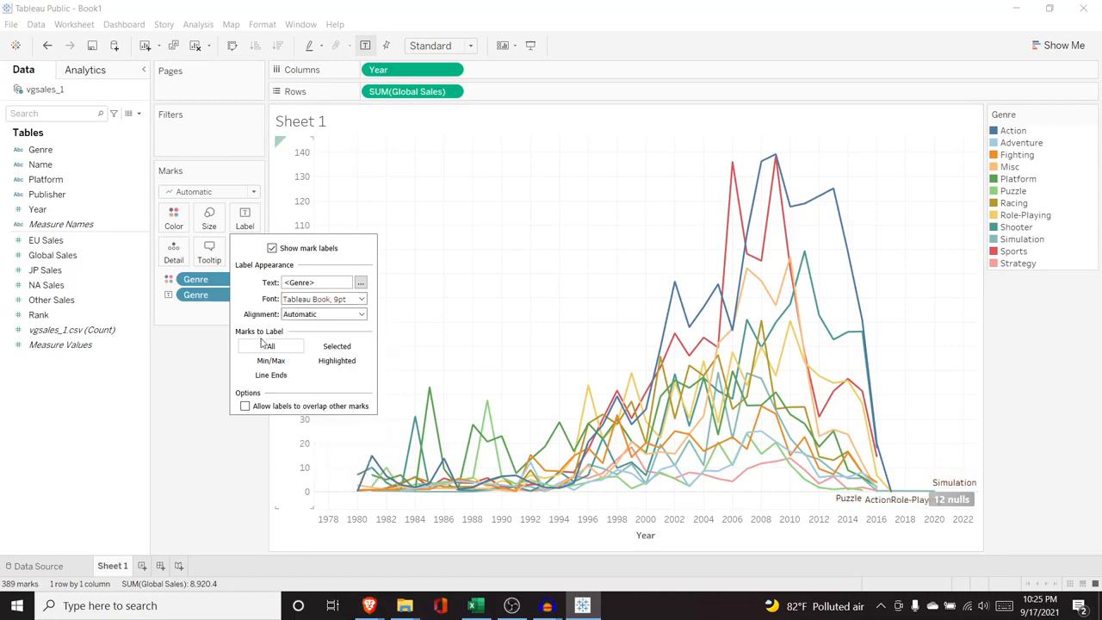
pyautogui.click(272, 362)
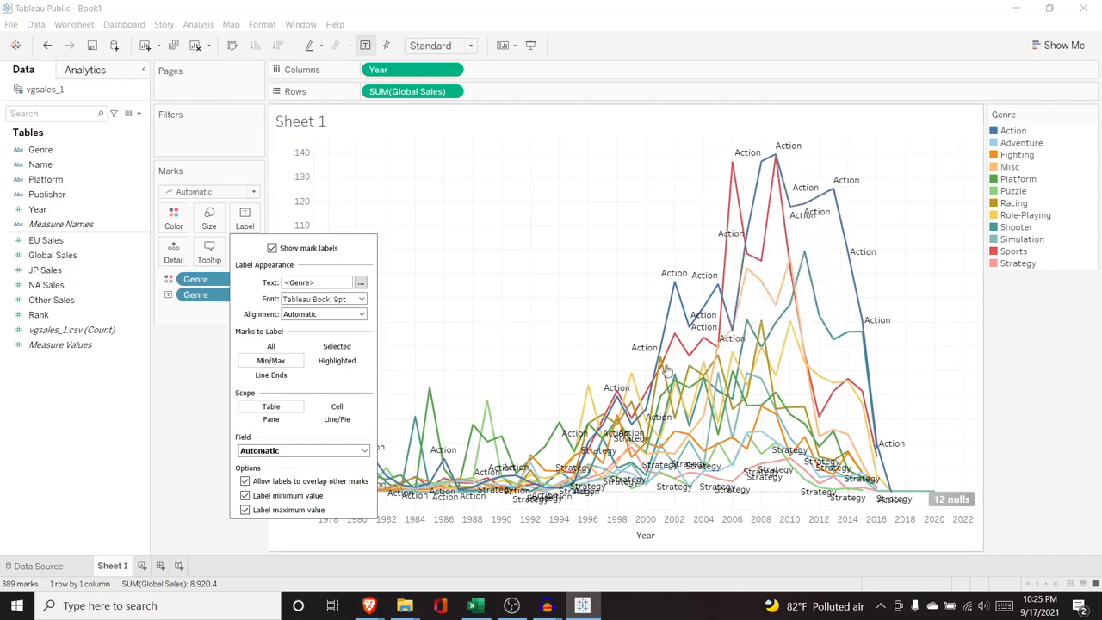
# - Restrict the Genre labels to selected marks and select the upper points of the lines between about 2001 and 2015
pyautogui.moveTo(679, 287)
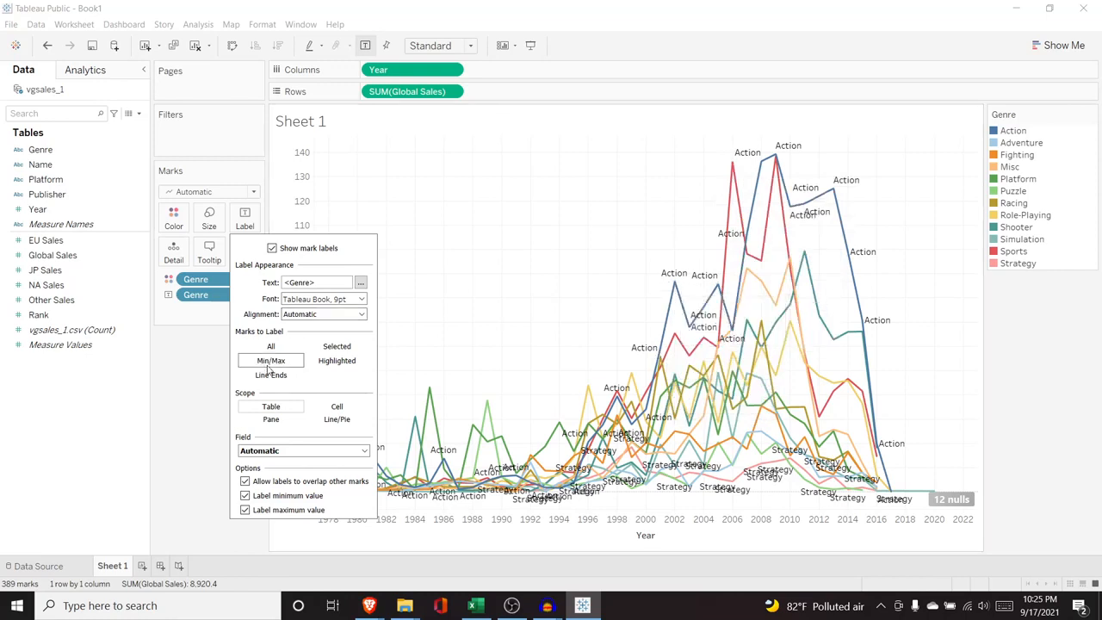
pyautogui.click(337, 346)
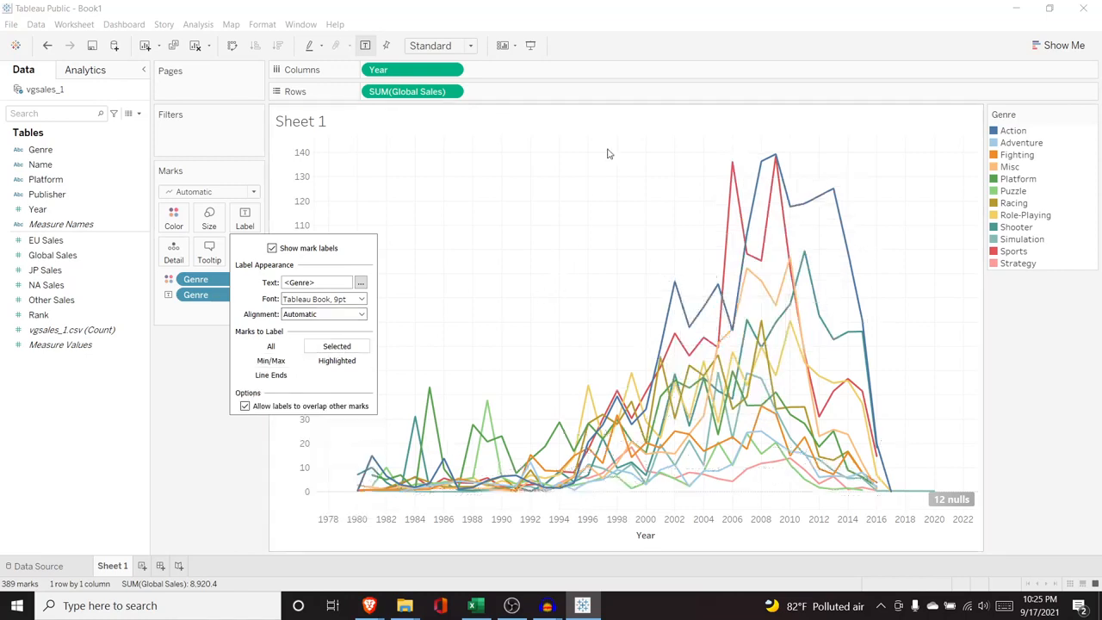
pyautogui.moveTo(607, 154); pyautogui.dragTo(919, 340)
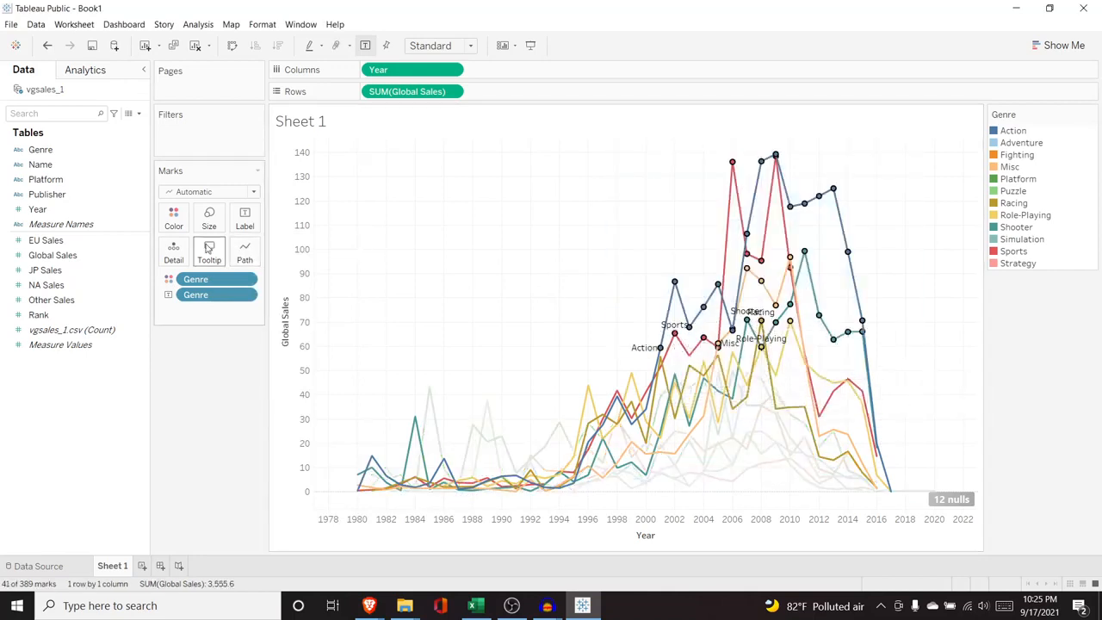
# - Try labeling all marks, clear the mark selection and switch the Genre labels to Line Ends
pyautogui.click(244, 218)
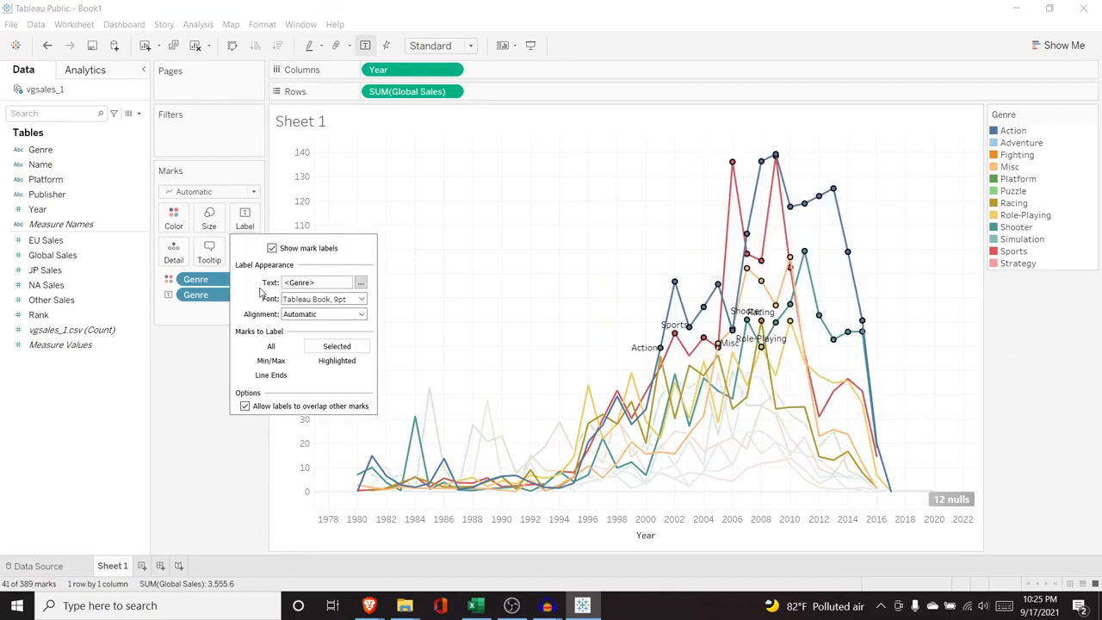
pyautogui.click(284, 349)
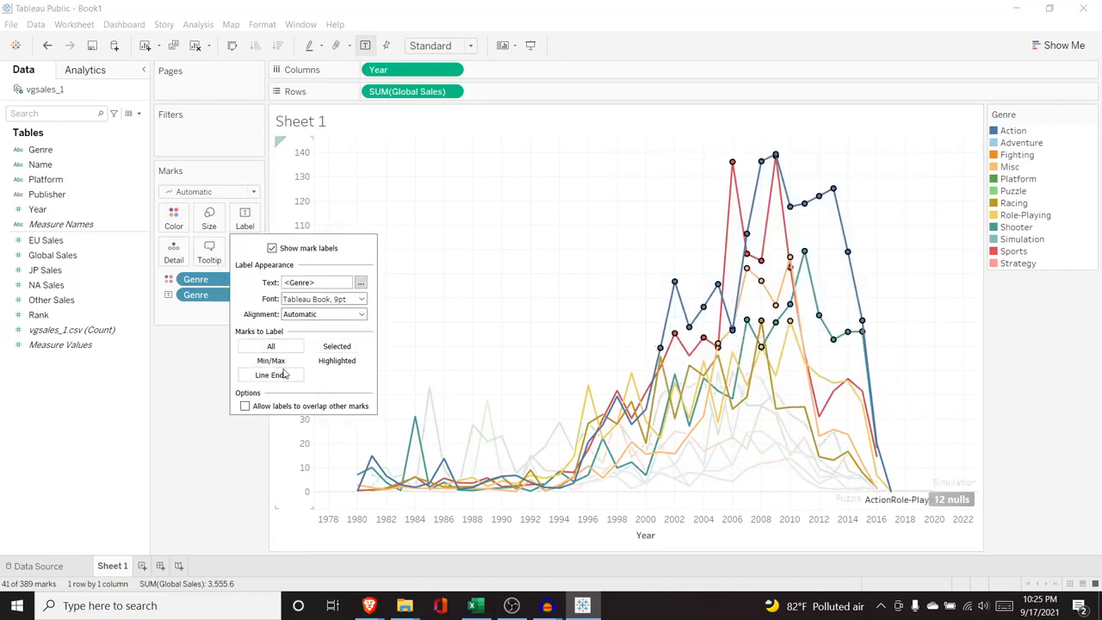
pyautogui.click(185, 356)
pyautogui.click(248, 226)
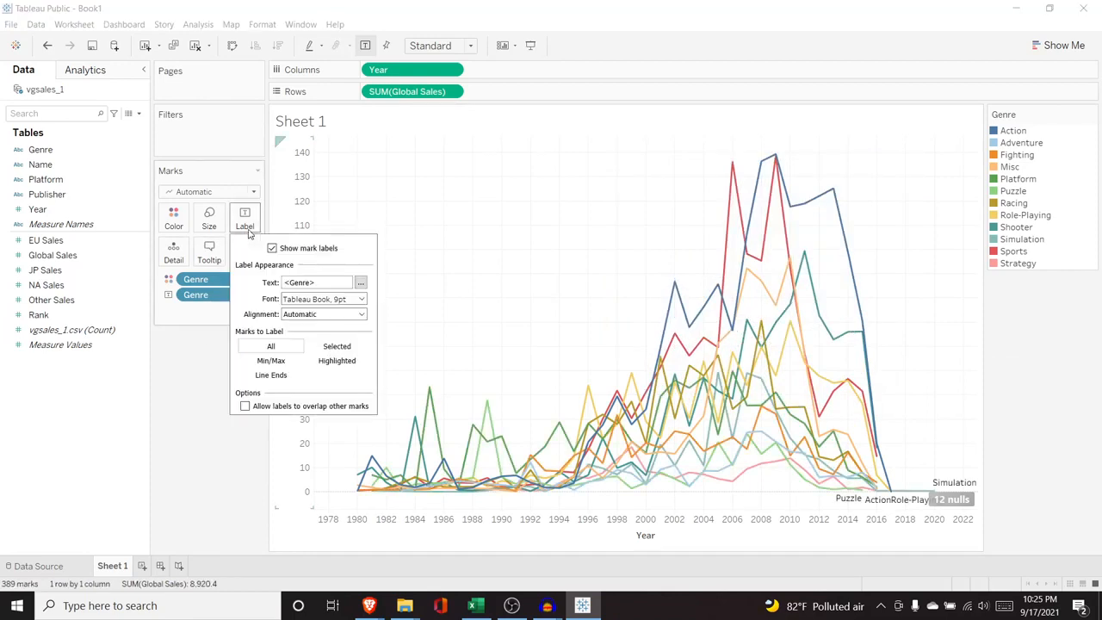
pyautogui.click(278, 379)
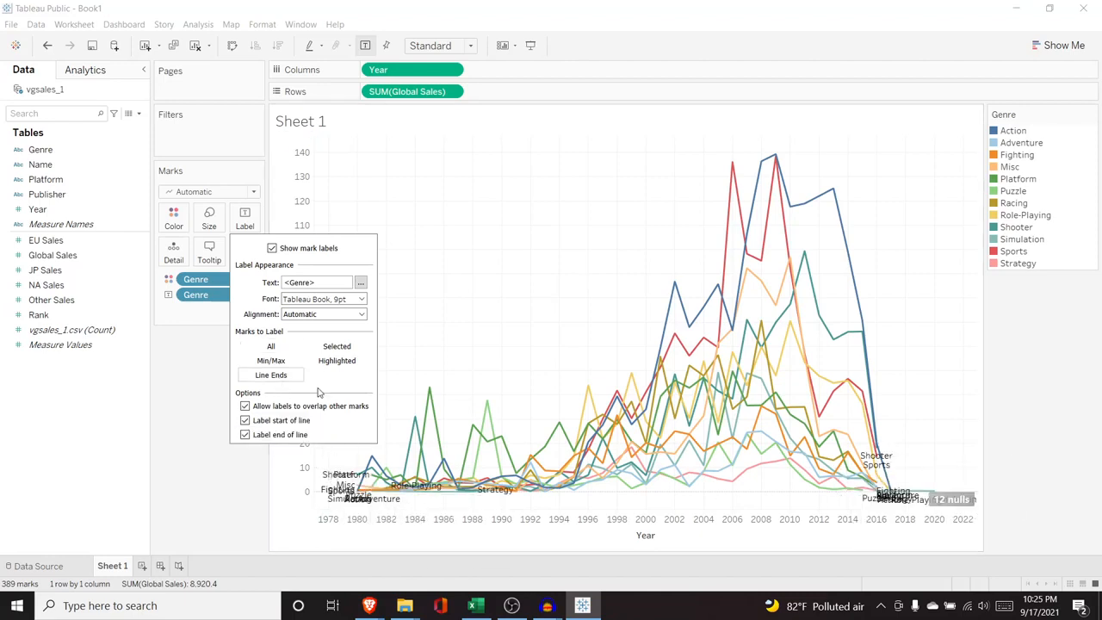
# - Turn the start-of-line and end-of-line labels off and back on to compare the results
pyautogui.click(245, 420)
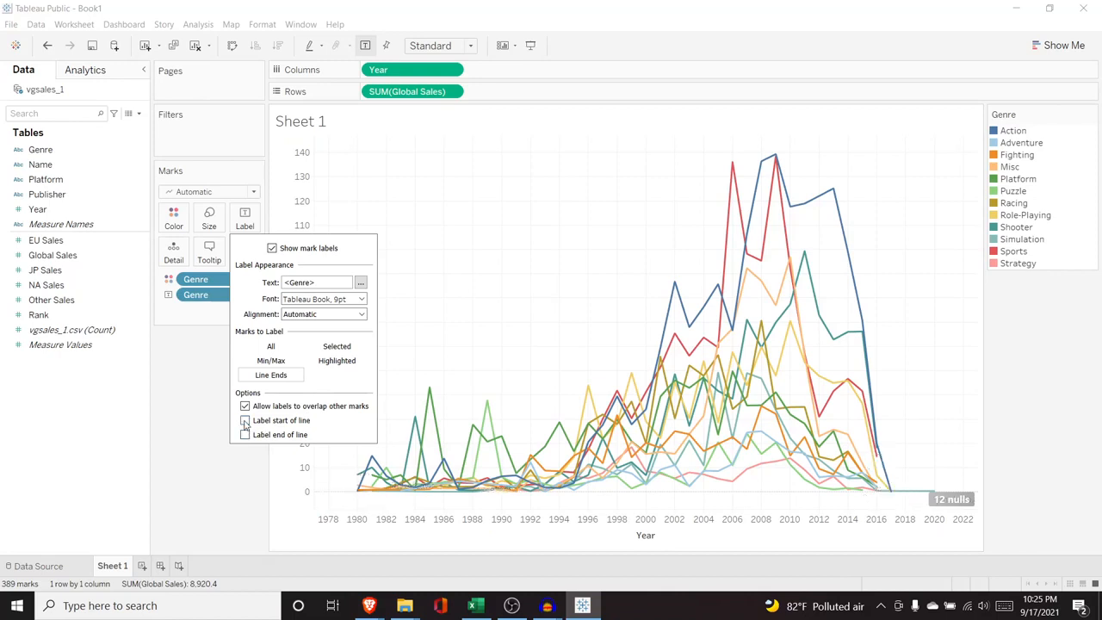
pyautogui.click(245, 421)
pyautogui.click(244, 434)
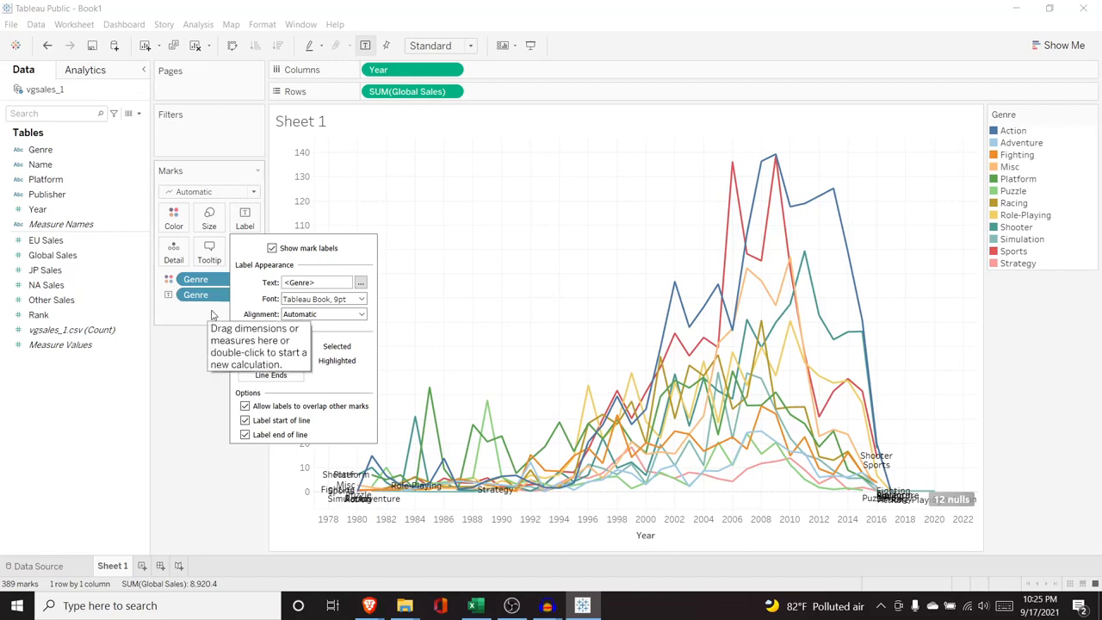
pyautogui.click(213, 315)
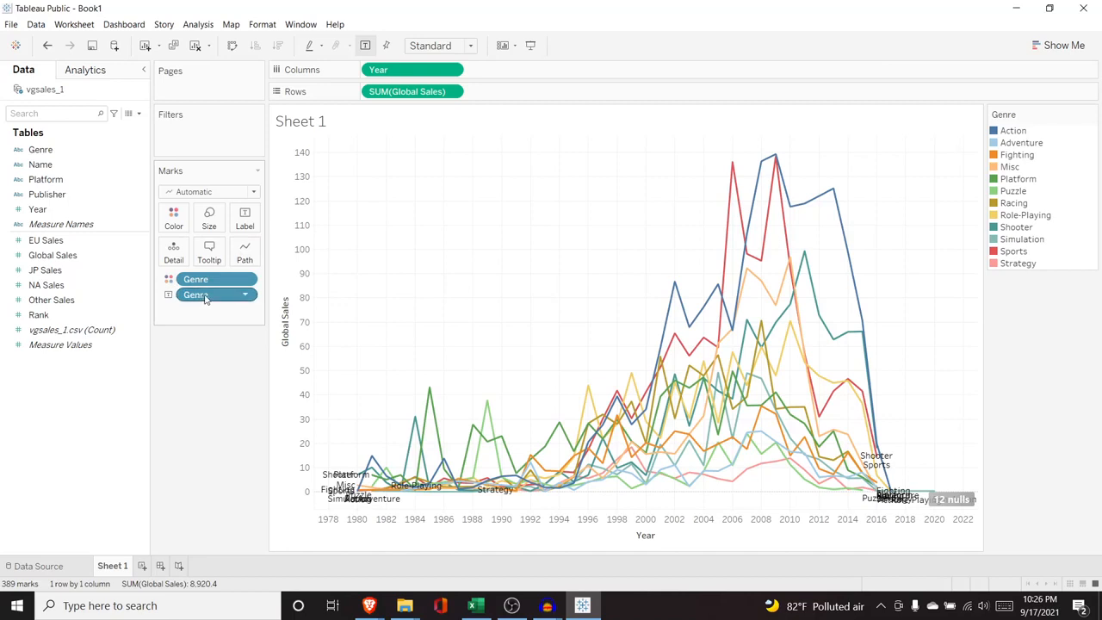
# - Remove the Genre label from the Marks card and label the lines with Global Sales instead
pyautogui.moveTo(205, 298); pyautogui.dragTo(96, 171)
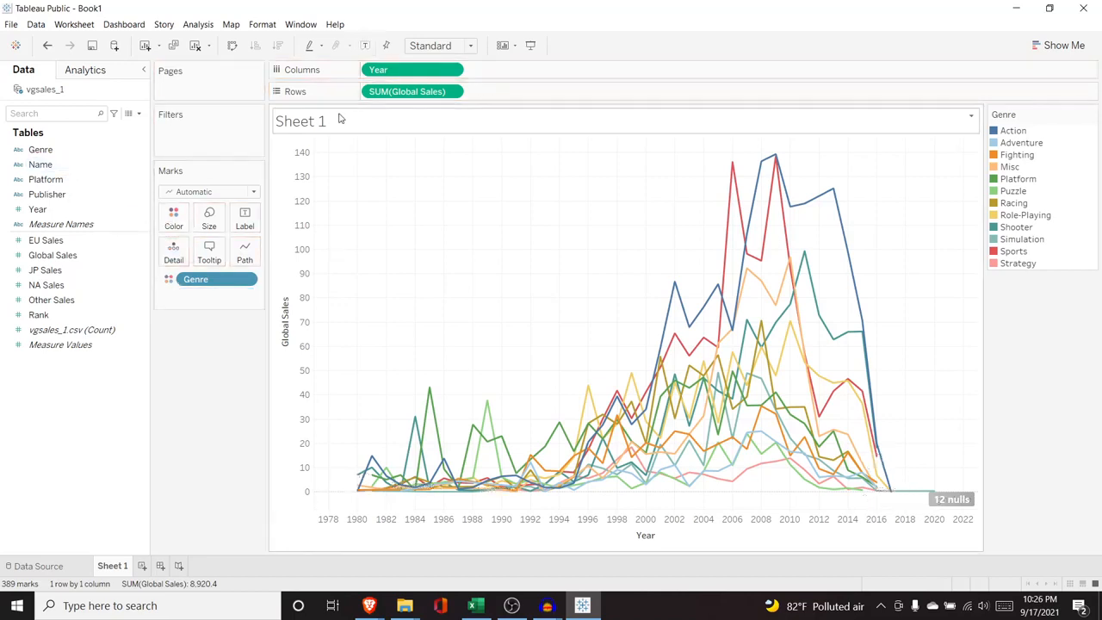
pyautogui.moveTo(89, 258); pyautogui.dragTo(226, 311)
pyautogui.click(168, 294)
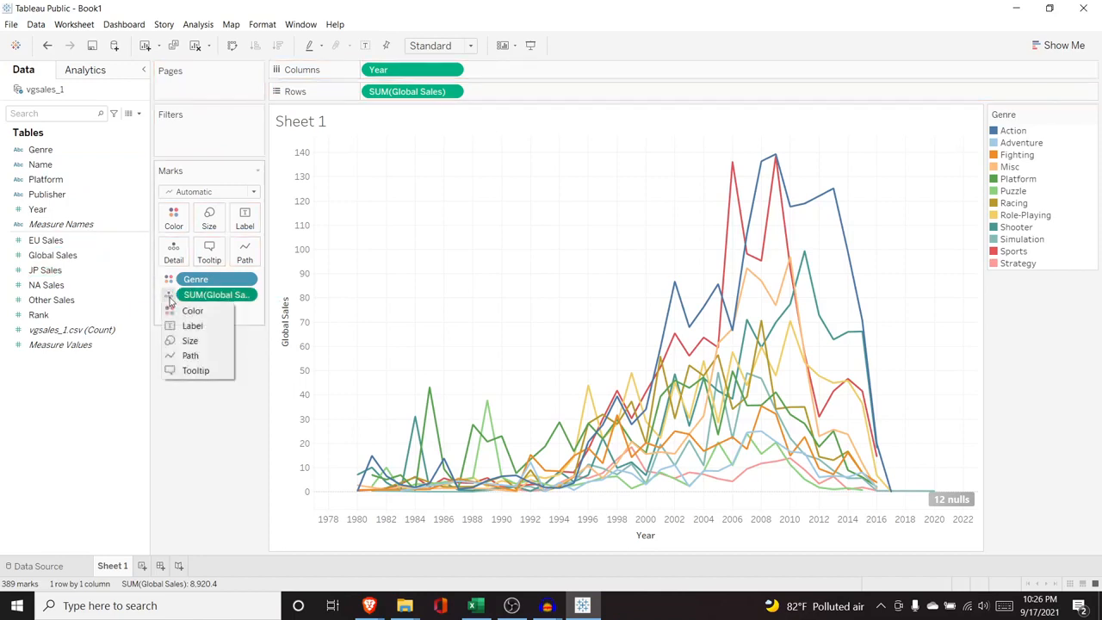
pyautogui.click(191, 327)
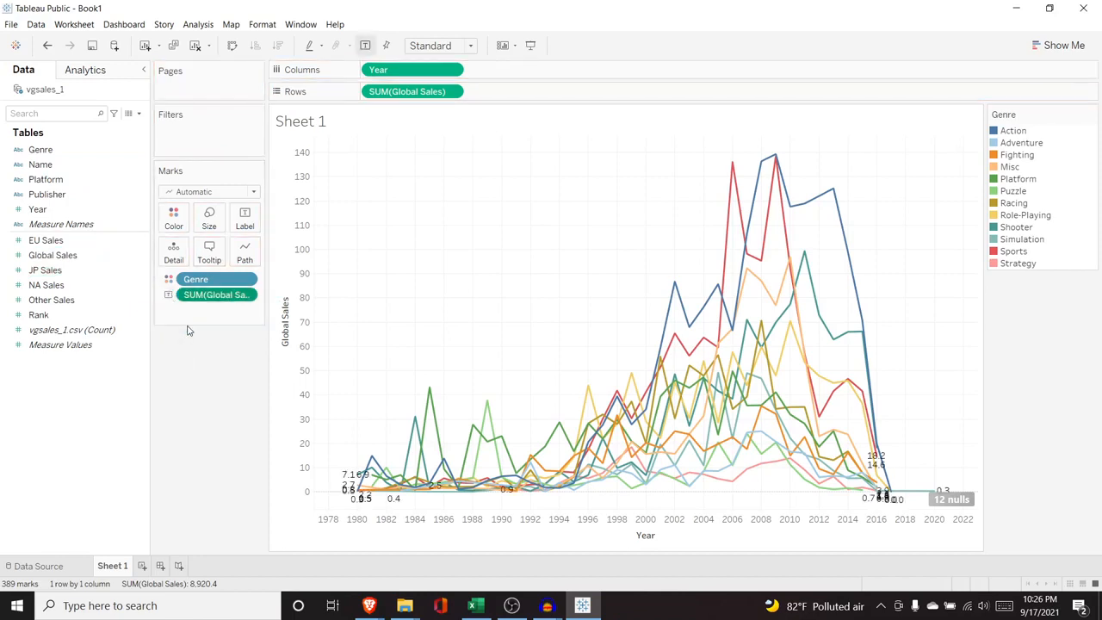
# - Set the Global Sales labels to Min/Max marks with the scope Line/Pie
pyautogui.click(246, 222)
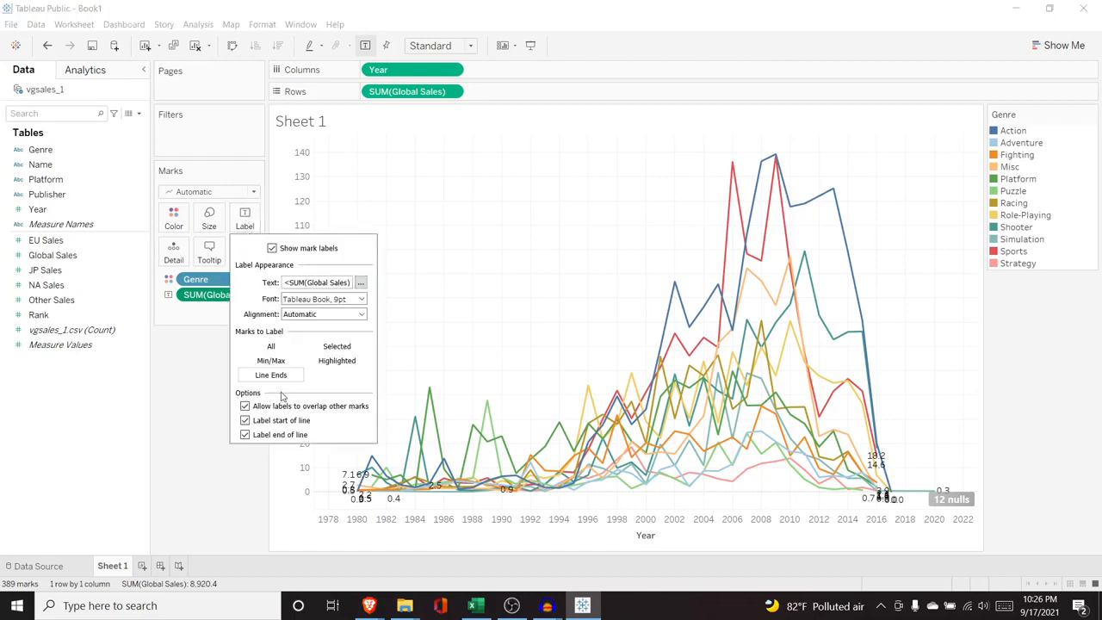
pyautogui.click(273, 361)
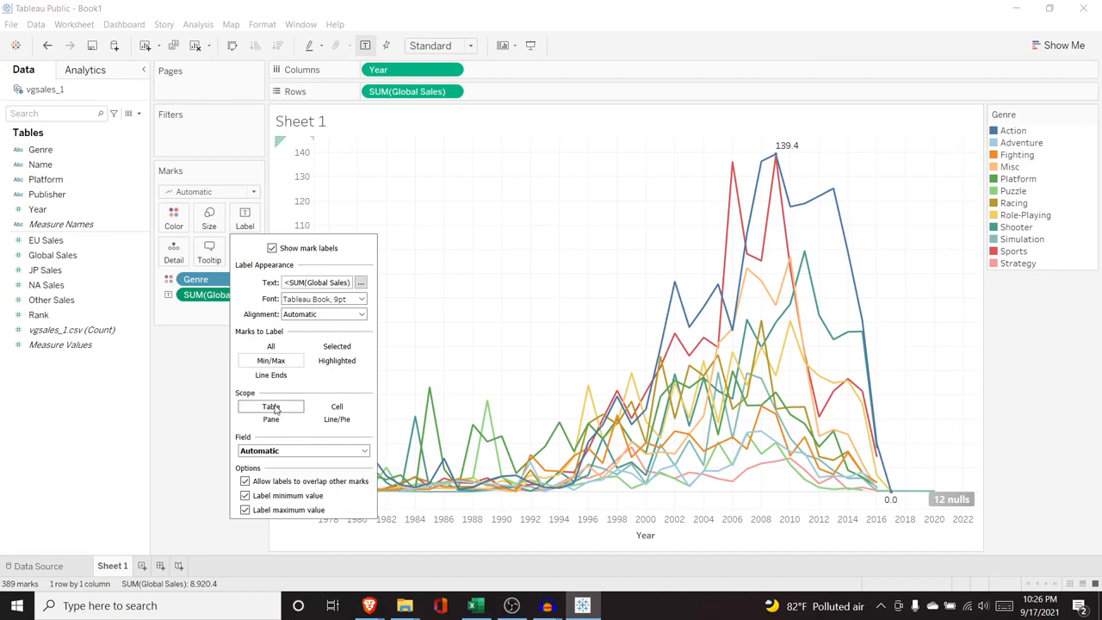
pyautogui.moveTo(894, 501)
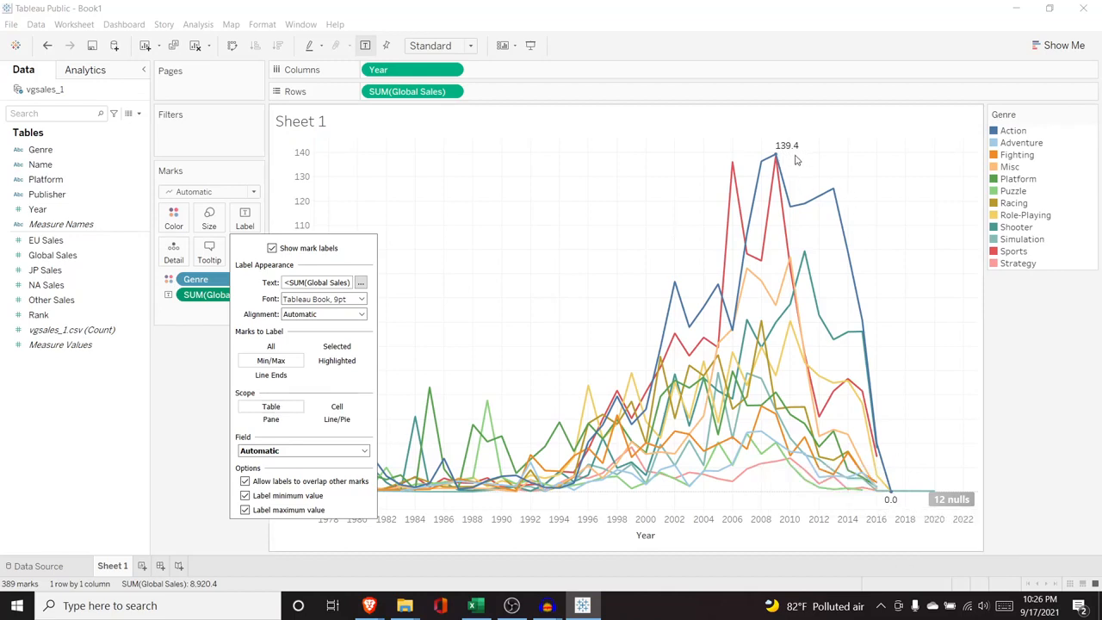
pyautogui.click(335, 420)
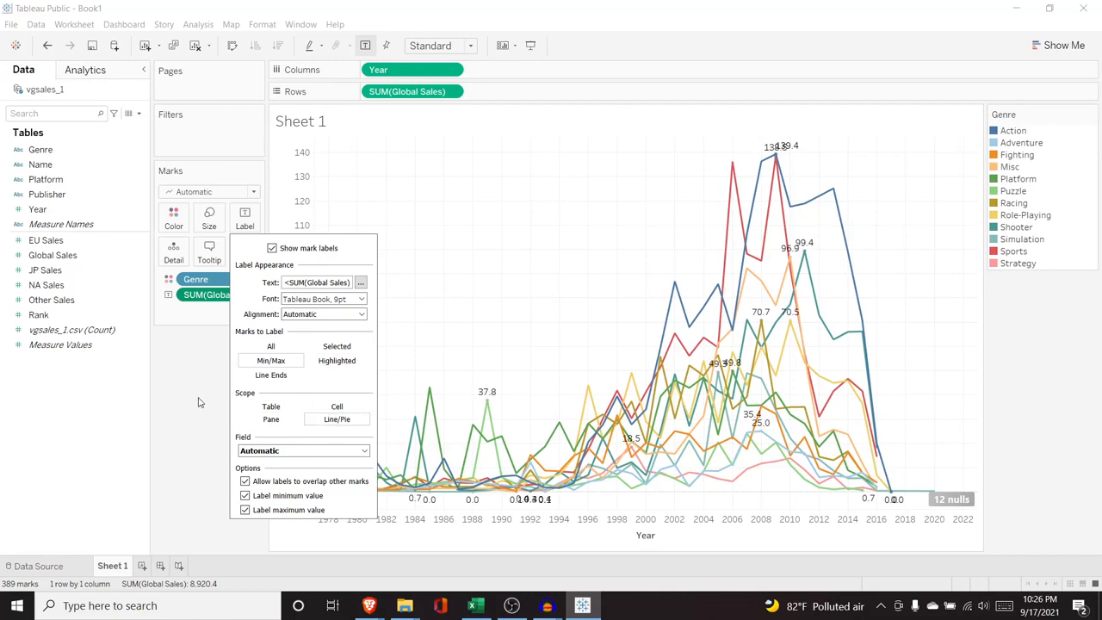
pyautogui.click(198, 402)
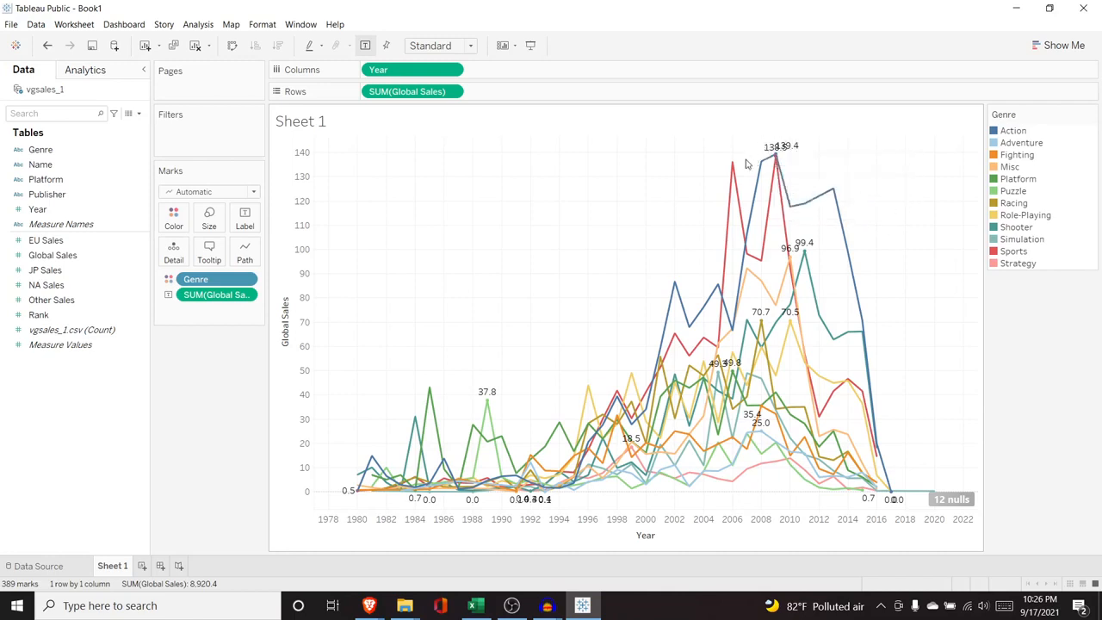
# - Turn off the minimum value labels and keep only the maximum value label for each line
pyautogui.click(246, 219)
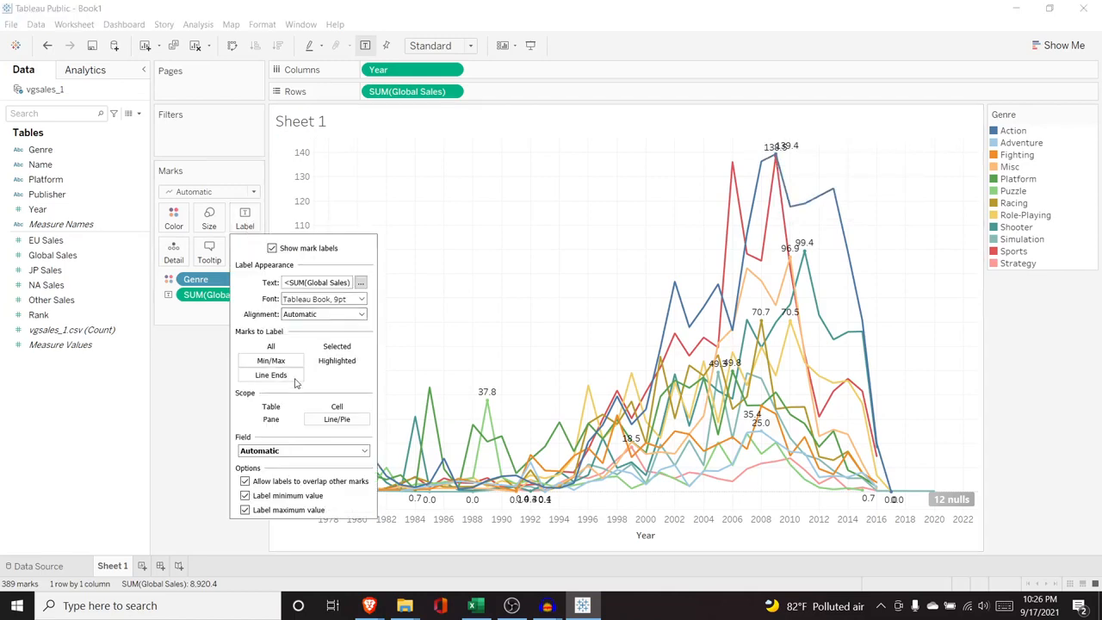
pyautogui.click(245, 496)
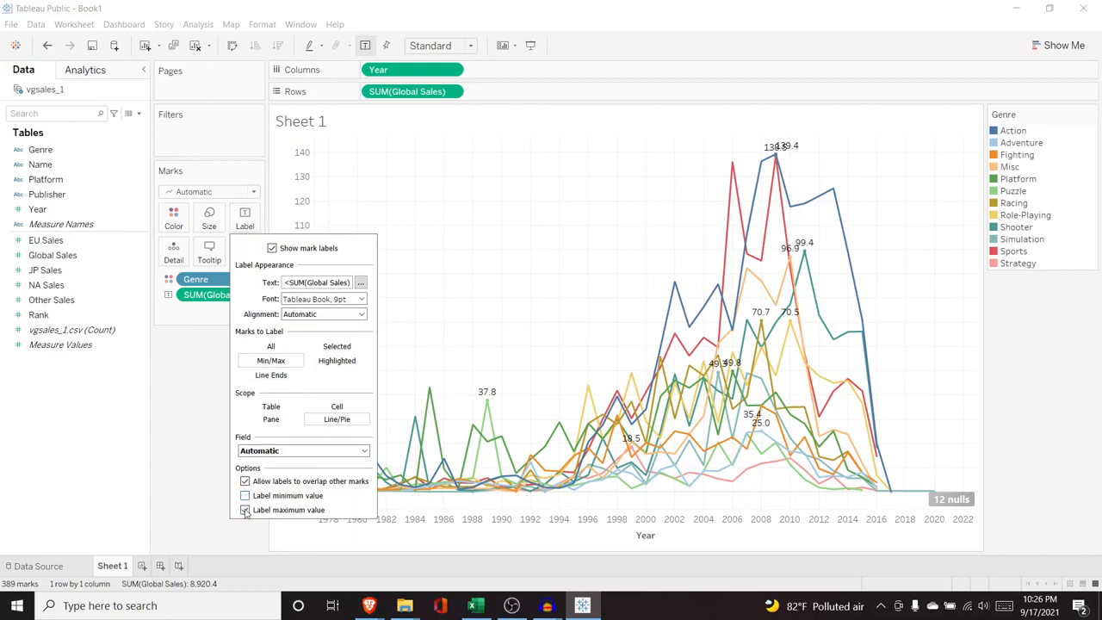
pyautogui.click(245, 509)
pyautogui.click(244, 509)
pyautogui.click(205, 399)
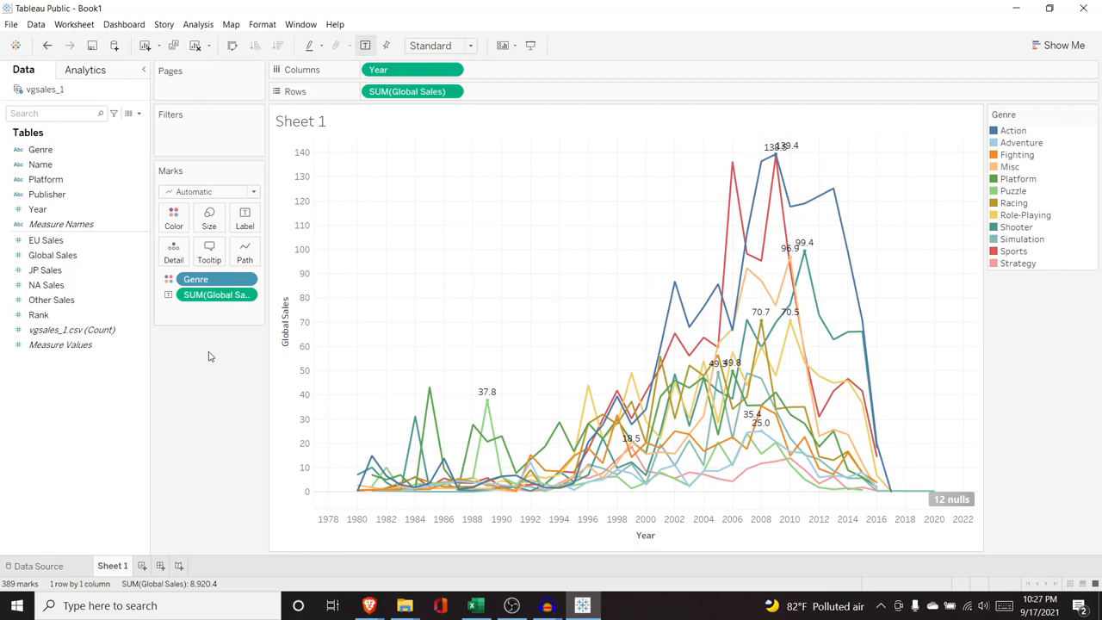
pyautogui.hotkey('ctrl', 'z')
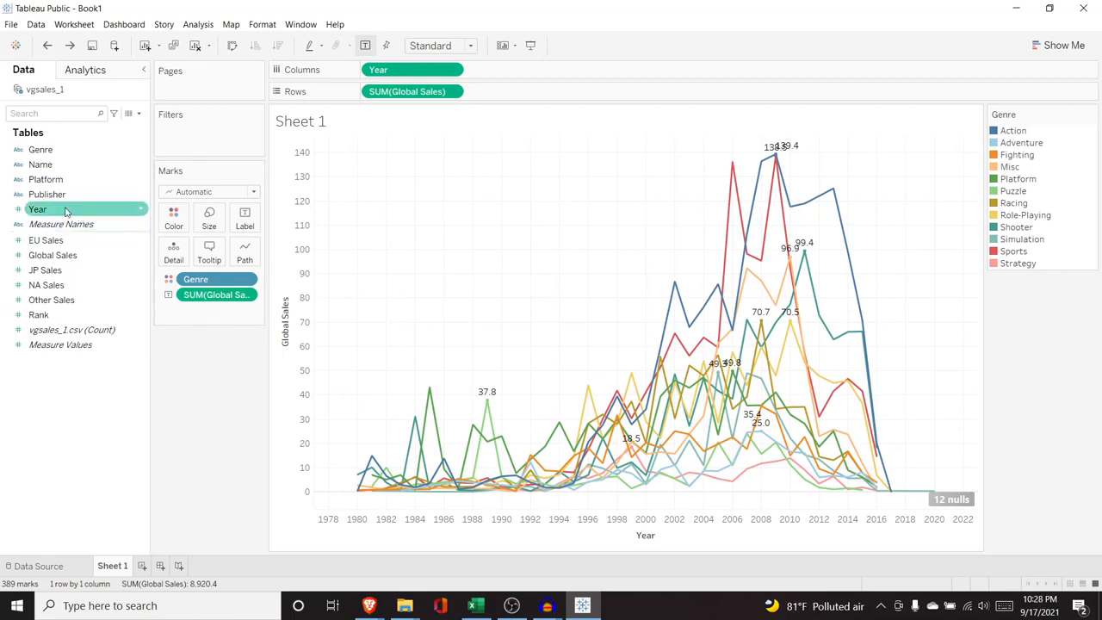
# - Try Year as an additional line label on the Marks card and remove it again
pyautogui.click(99, 214)
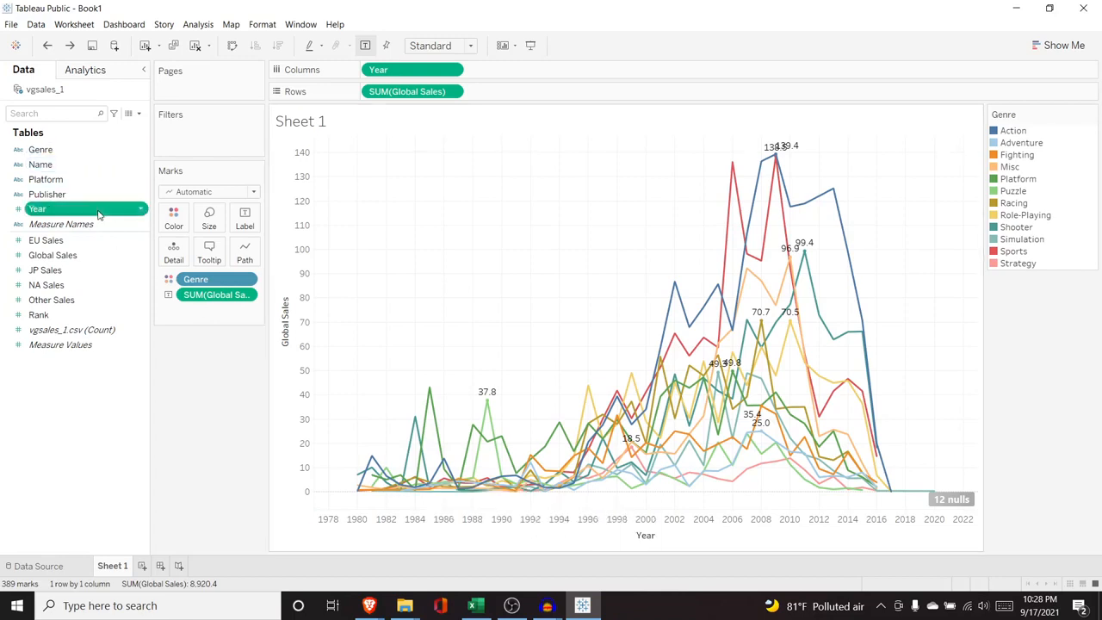
pyautogui.moveTo(99, 214); pyautogui.dragTo(215, 310)
pyautogui.click(169, 312)
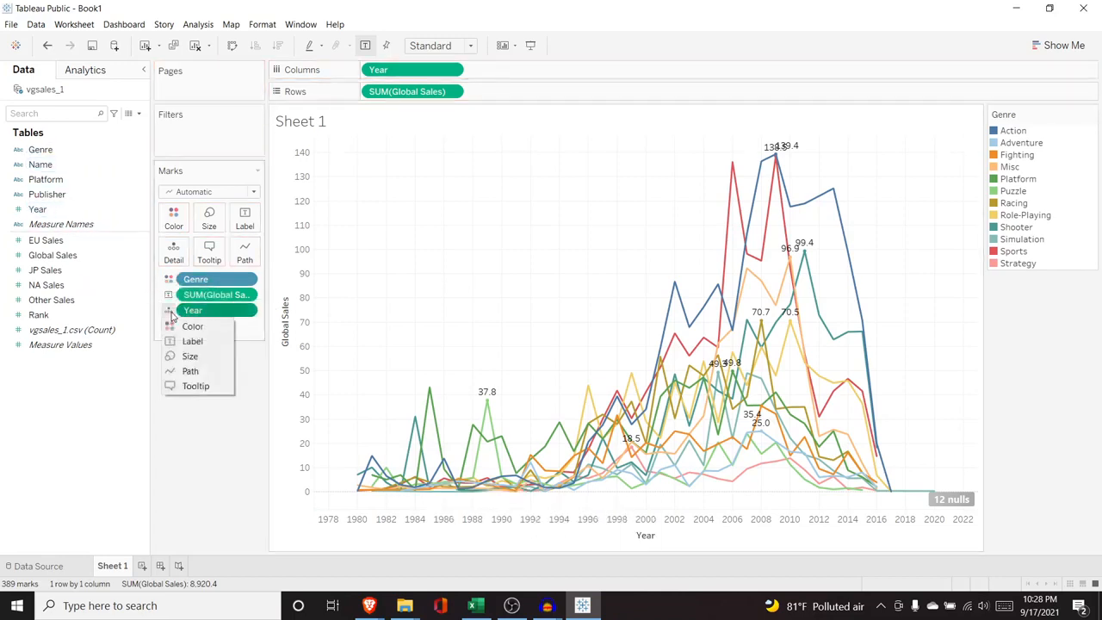
pyautogui.click(189, 341)
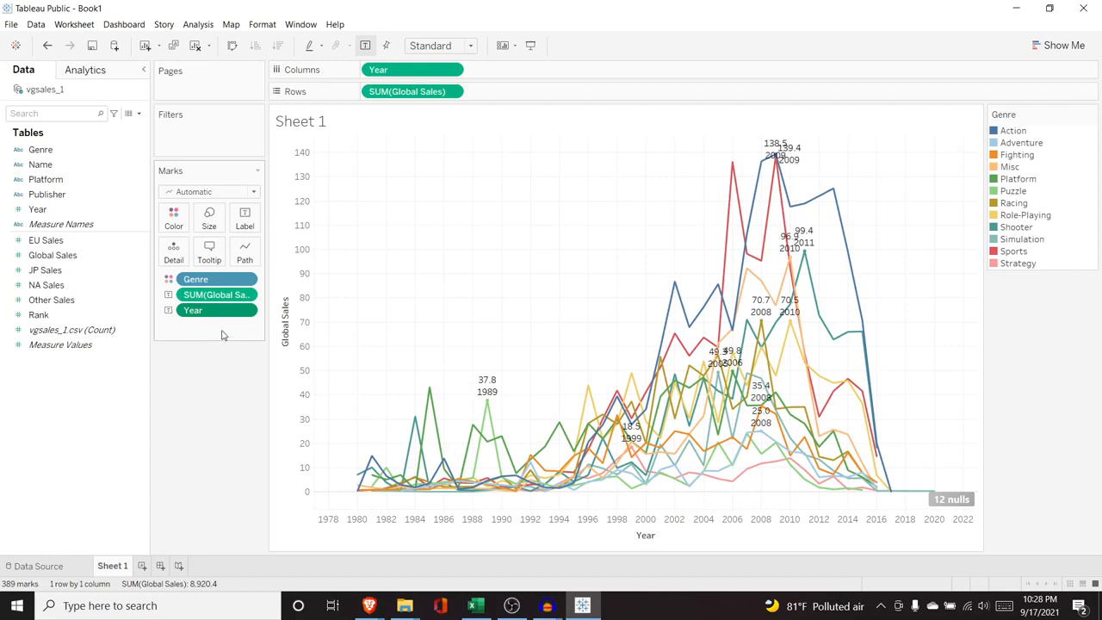
pyautogui.moveTo(488, 410)
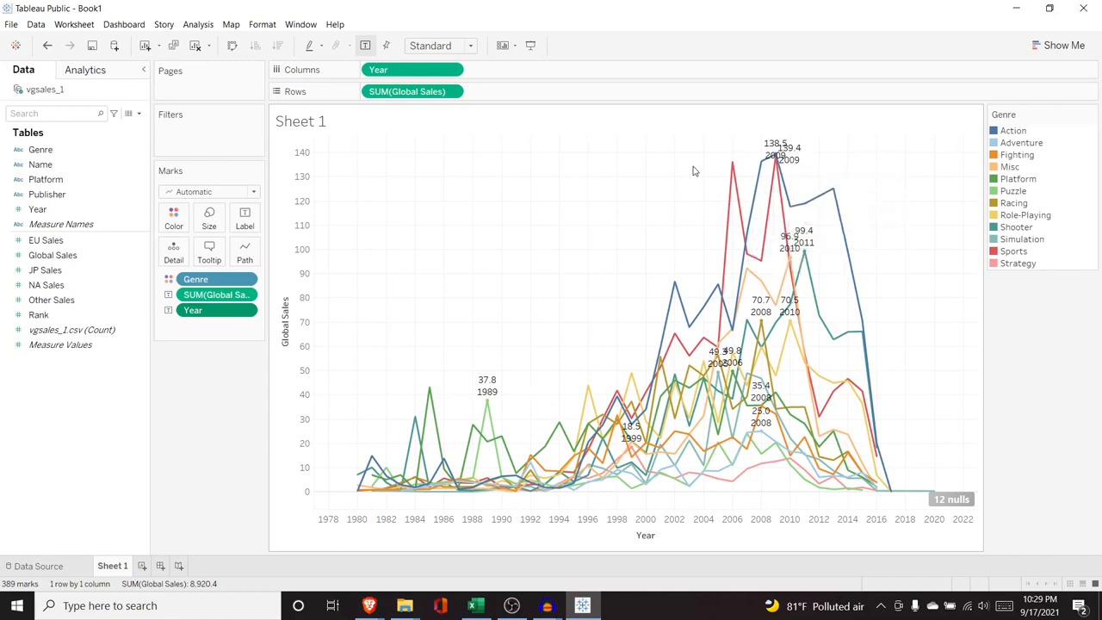
pyautogui.moveTo(211, 314); pyautogui.dragTo(123, 266)
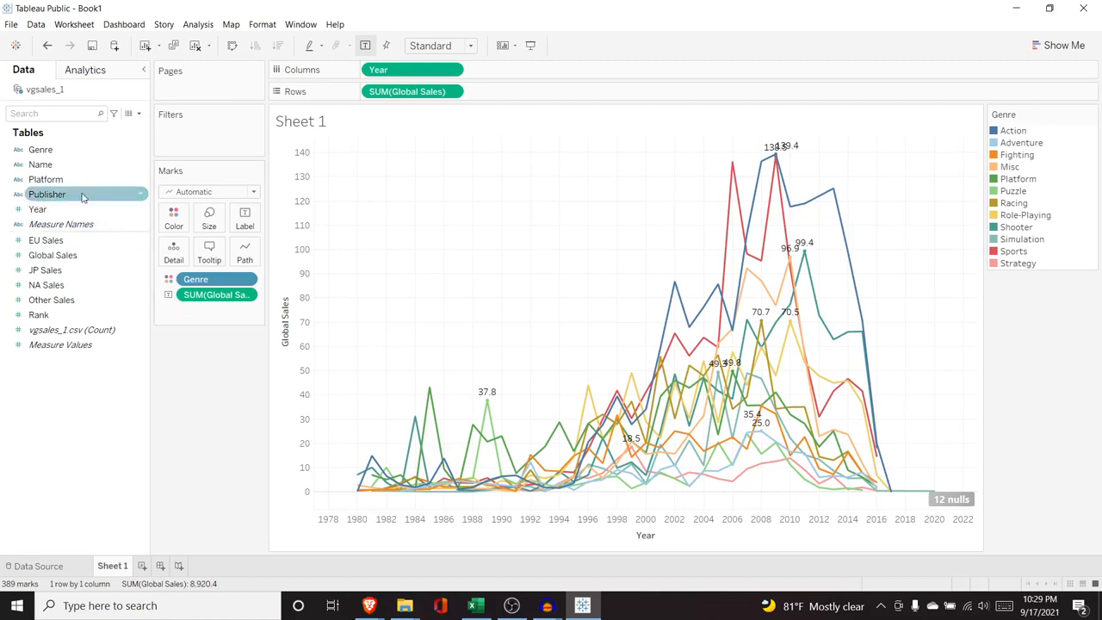
# - Add a Platform filter with all platforms selected and show its filter control beside the chart
pyautogui.moveTo(68, 179); pyautogui.dragTo(205, 134)
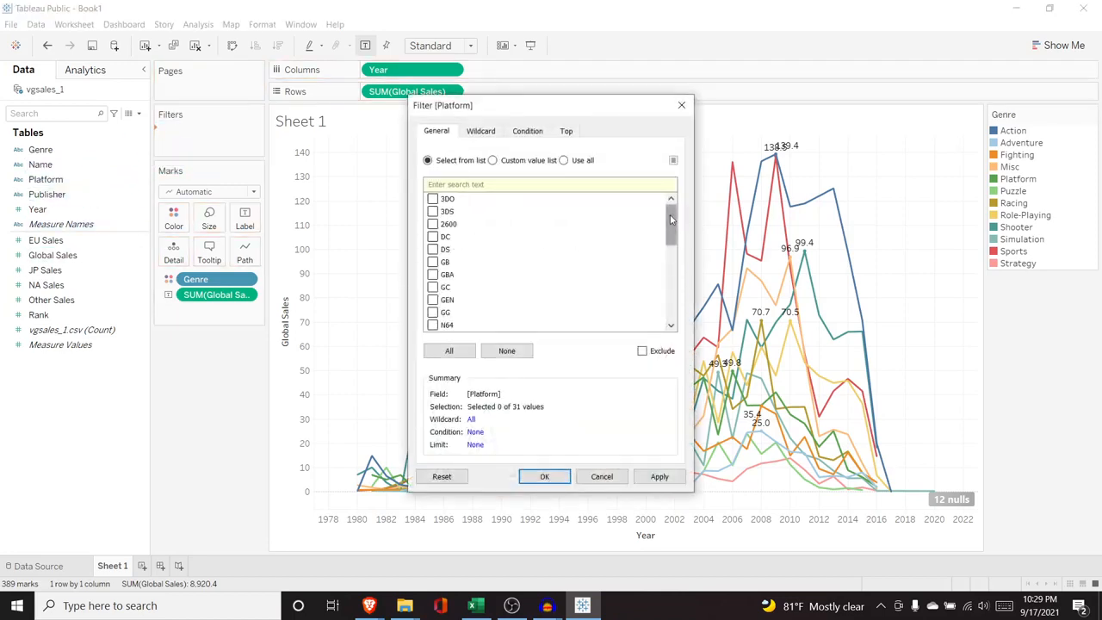
pyautogui.moveTo(673, 221)
pyautogui.mouseDown()
pyautogui.moveTo(674, 289)
pyautogui.moveTo(674, 209)
pyautogui.mouseUp()
pyautogui.click(449, 350)
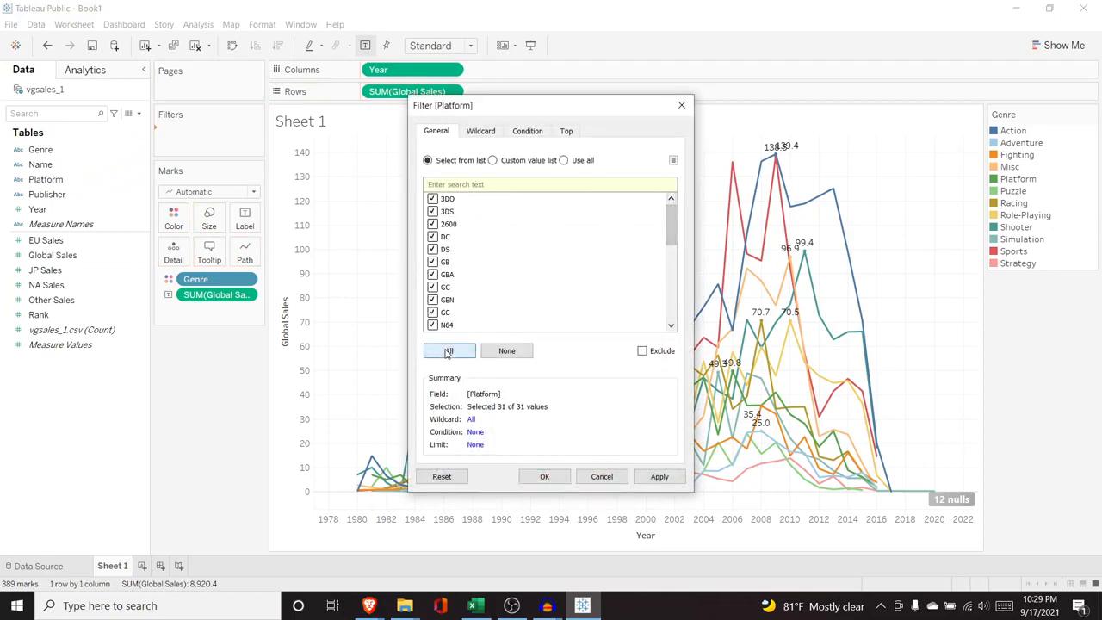
pyautogui.click(650, 481)
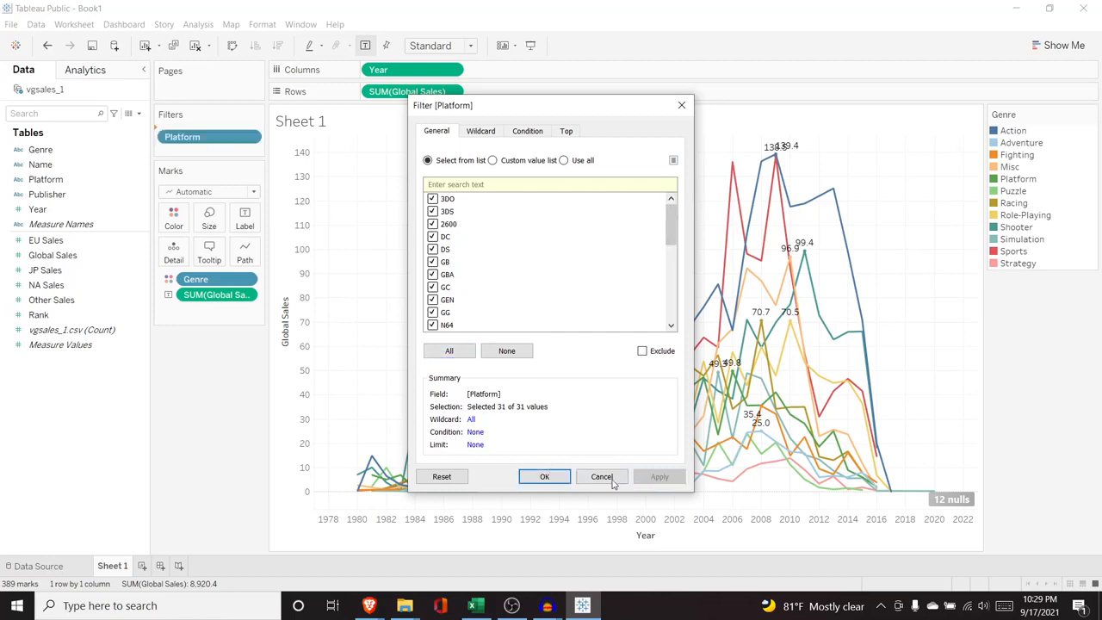
pyautogui.click(553, 478)
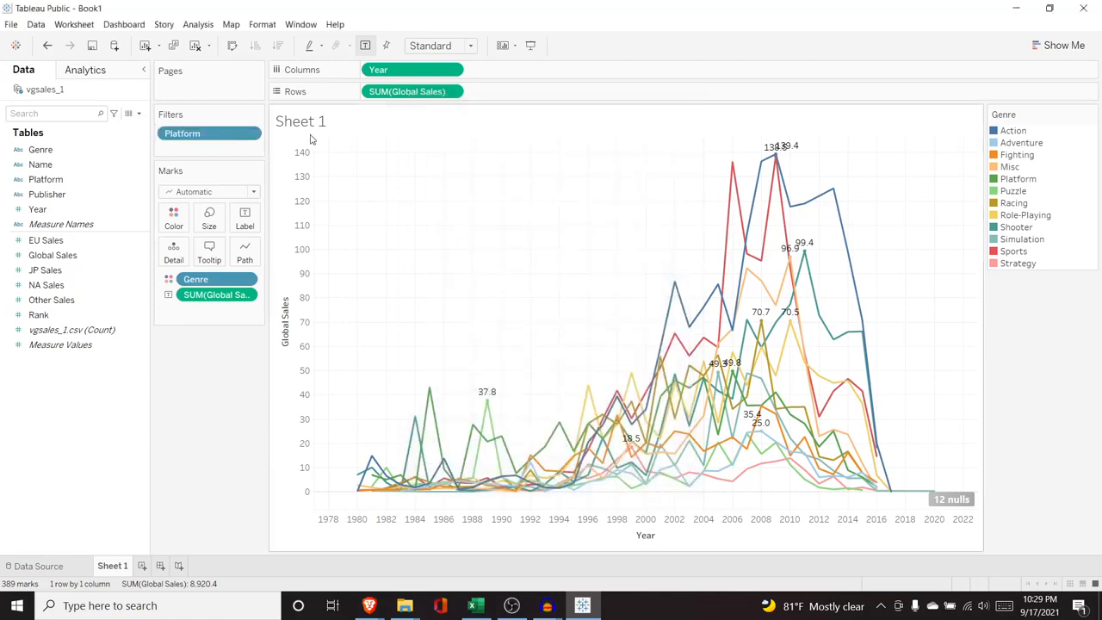
pyautogui.click(249, 135)
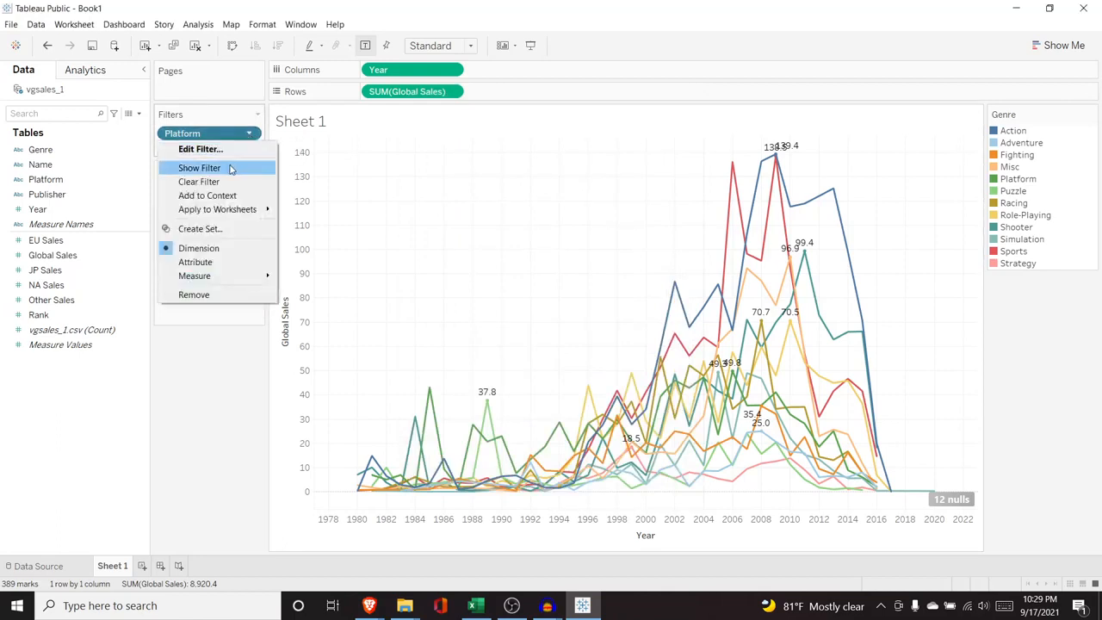
pyautogui.click(230, 170)
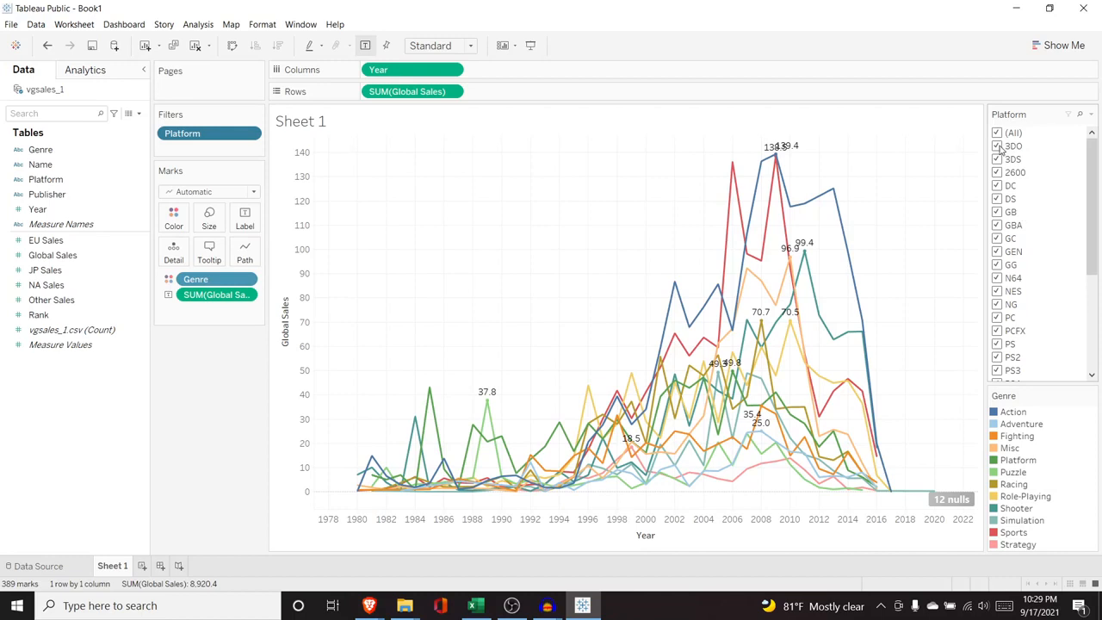
# - Exclude the PS and PS2 platforms from the chart with the displayed Platform filter
pyautogui.moveTo(1090, 234); pyautogui.dragTo(1090, 301)
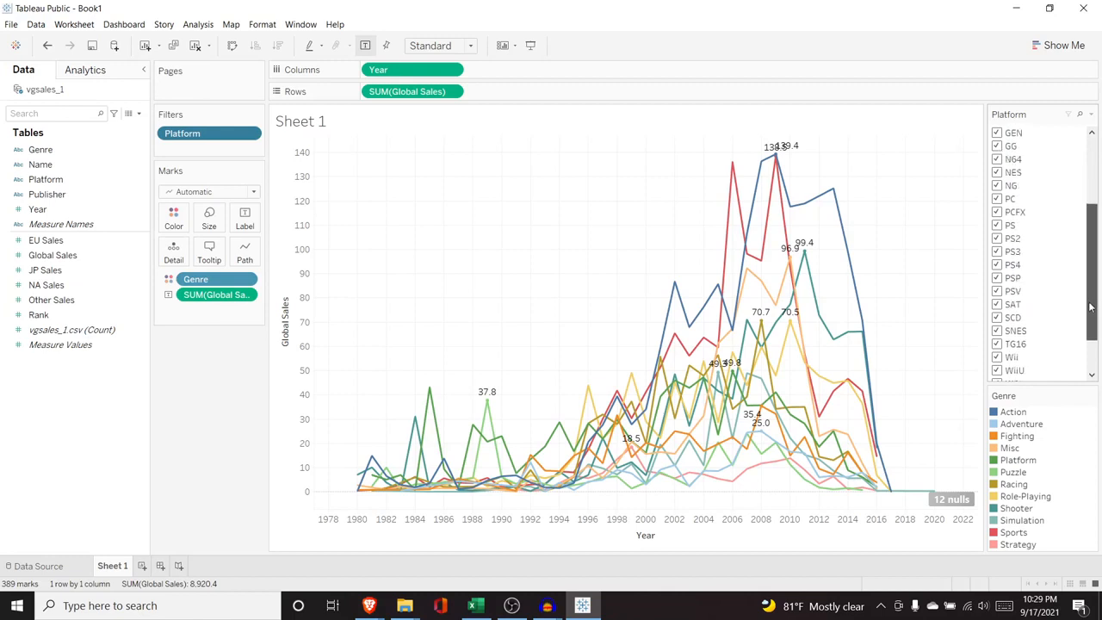
pyautogui.click(997, 226)
pyautogui.click(998, 239)
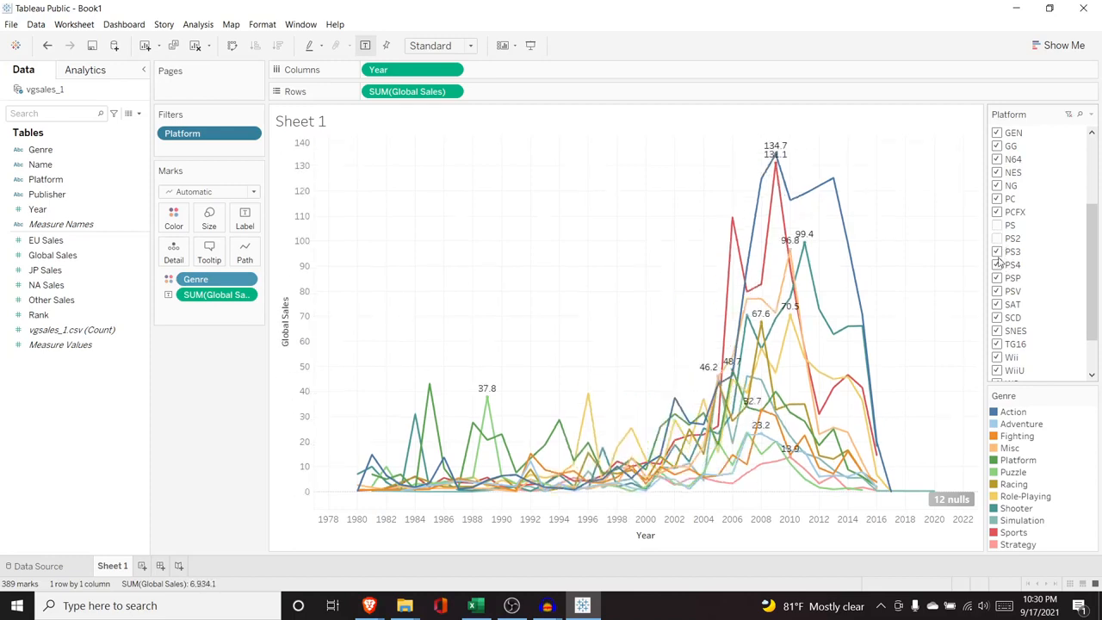
# - Exclude the PS3 and PS4 platforms as well and reset the Platform filter to include every platform
pyautogui.click(997, 251)
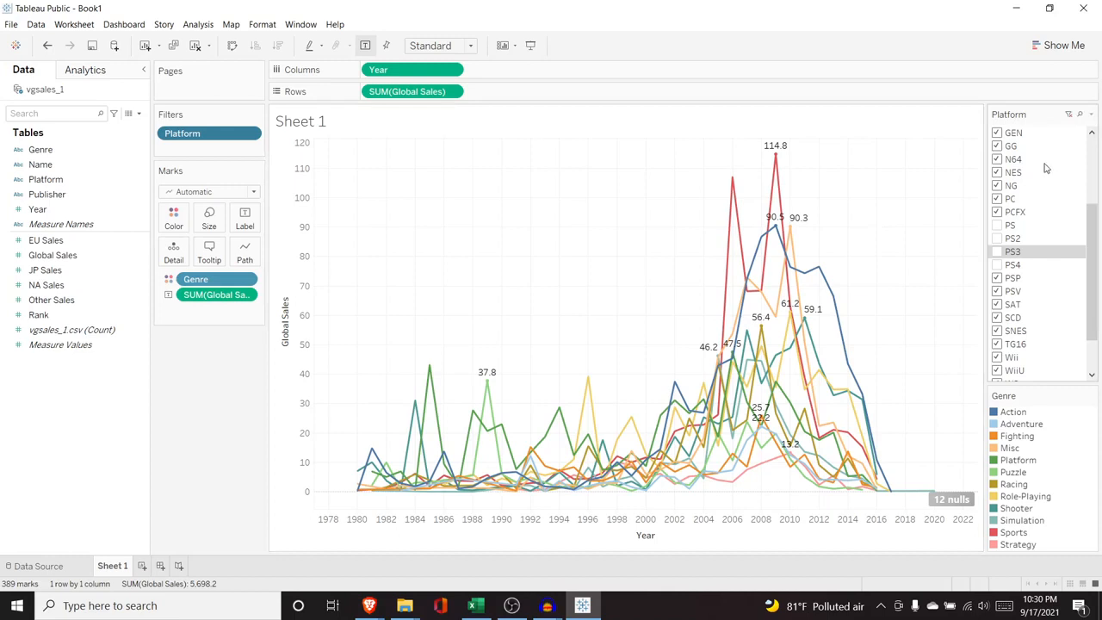
pyautogui.click(1070, 117)
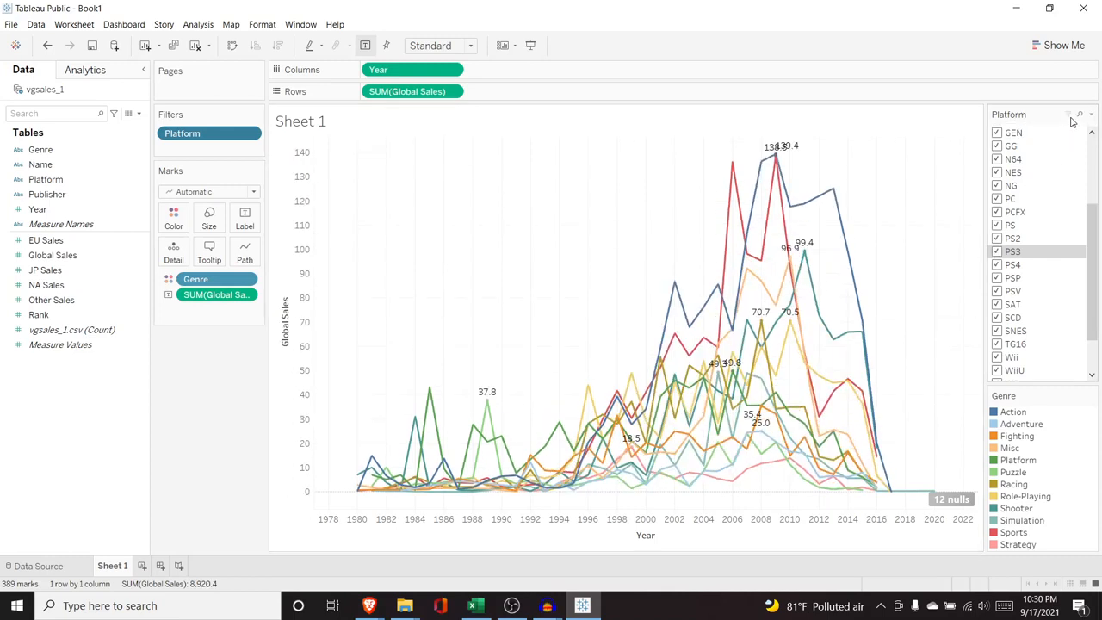
# - Limit the Platform filter to PS, PS2, PS3 and PS4 only, and hide its filter control beside the chart
pyautogui.moveTo(1090, 218); pyautogui.dragTo(1090, 142)
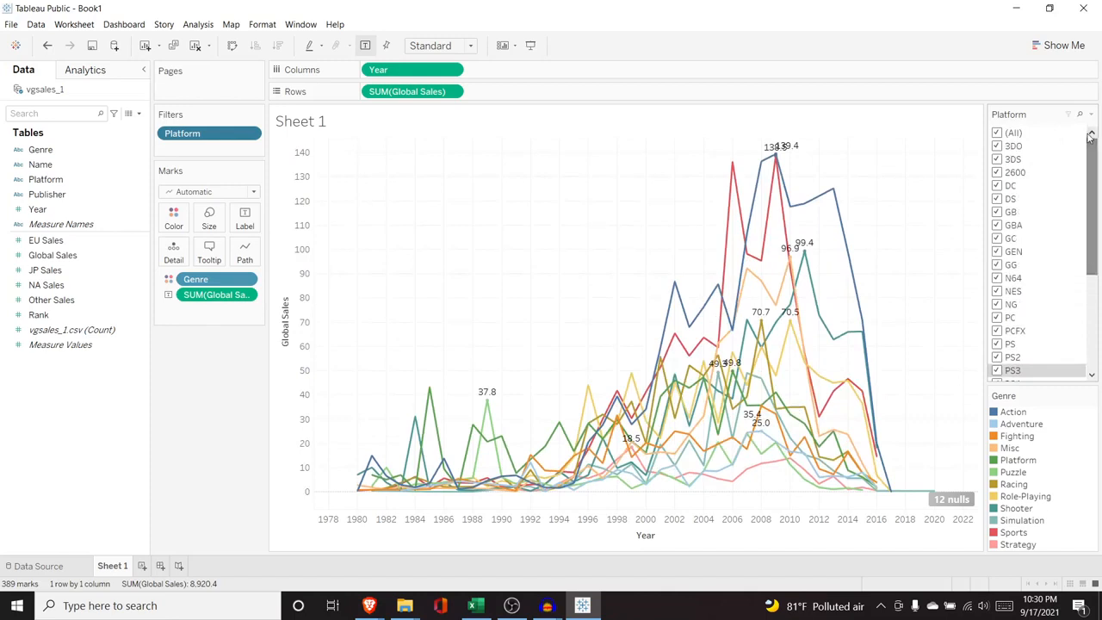
pyautogui.click(998, 133)
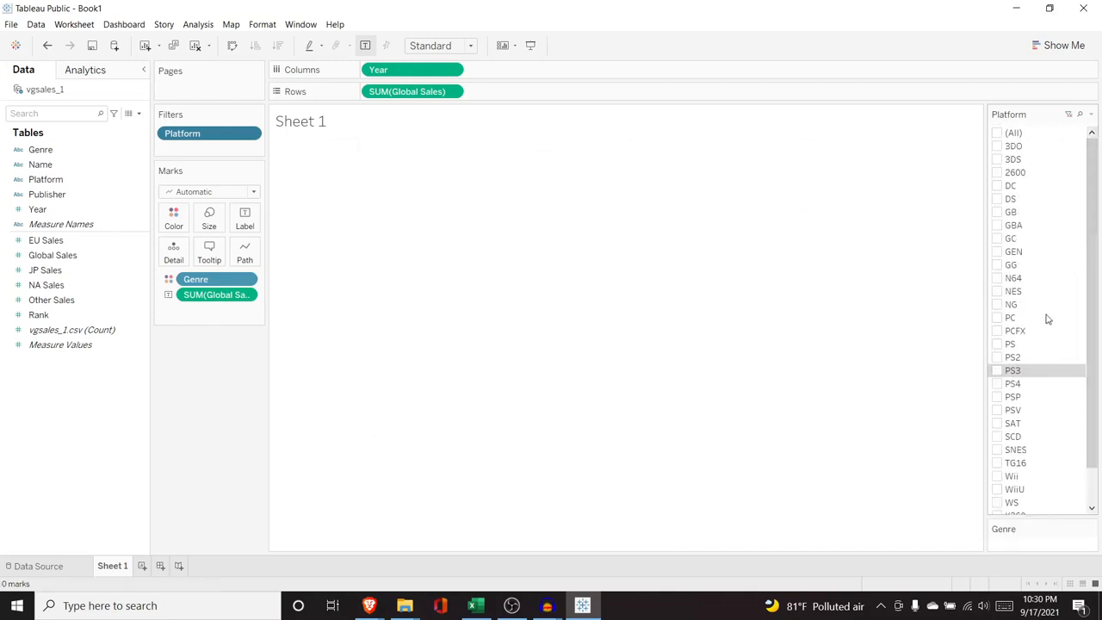
pyautogui.click(998, 384)
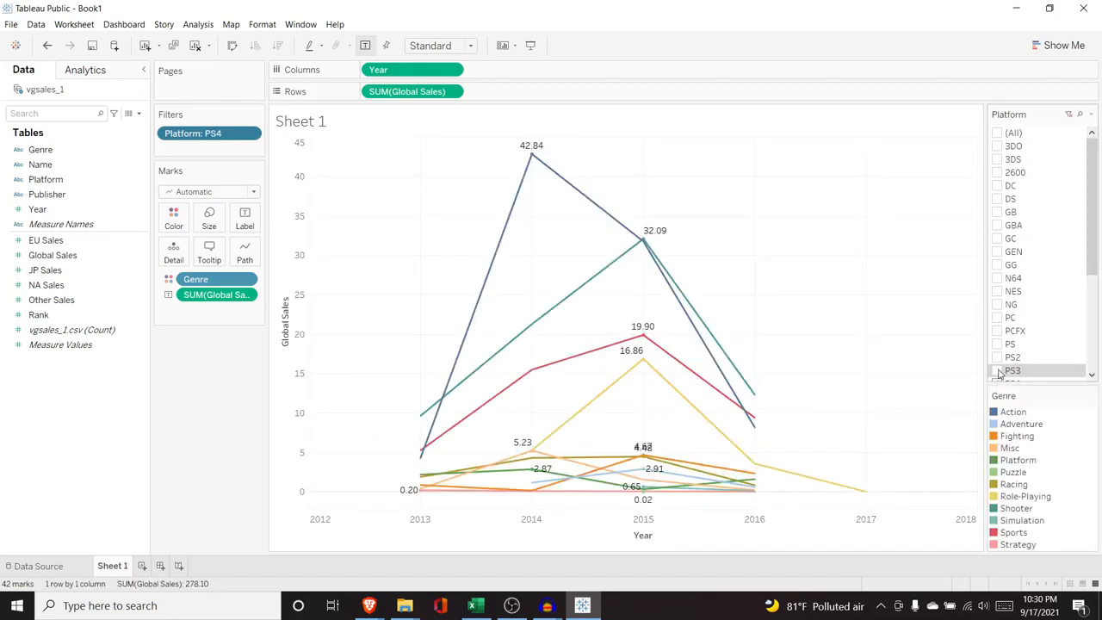
pyautogui.click(998, 371)
pyautogui.click(998, 357)
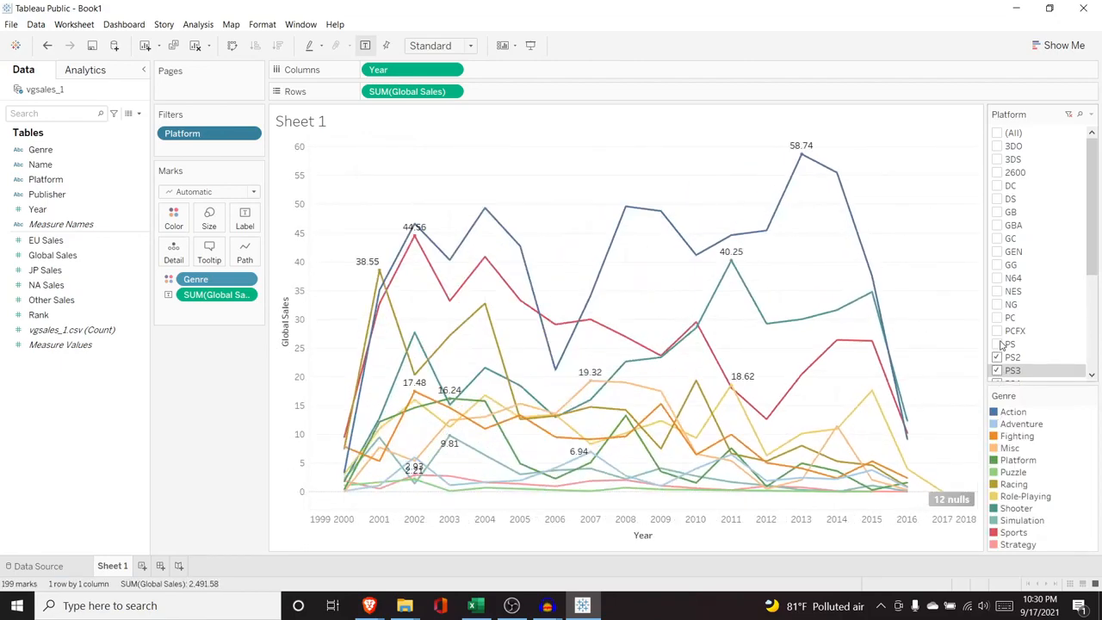
pyautogui.click(997, 345)
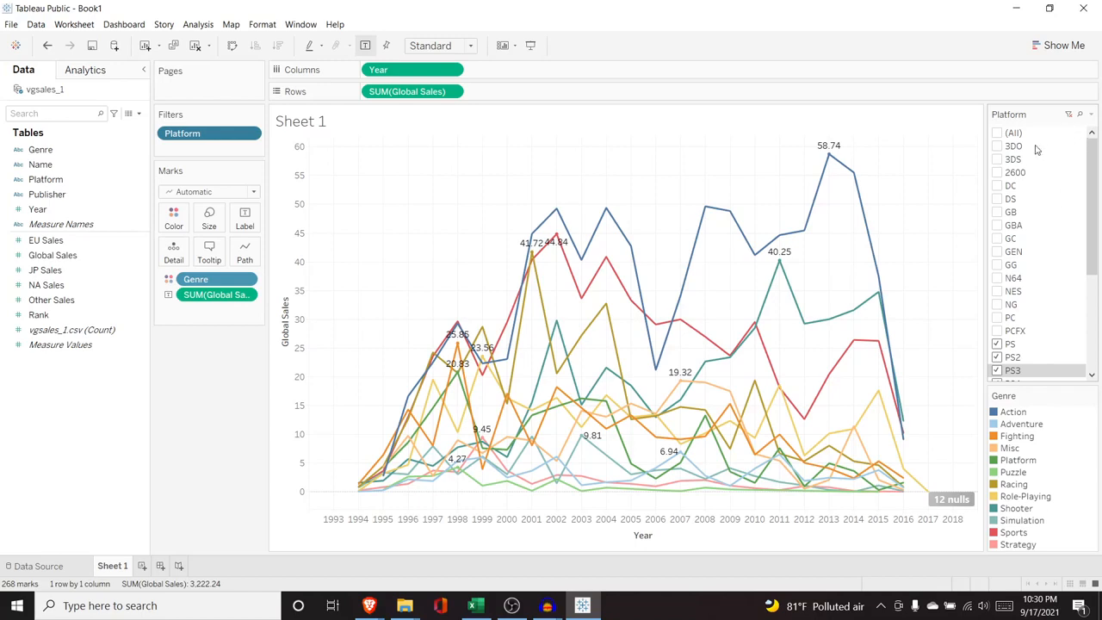
pyautogui.click(252, 138)
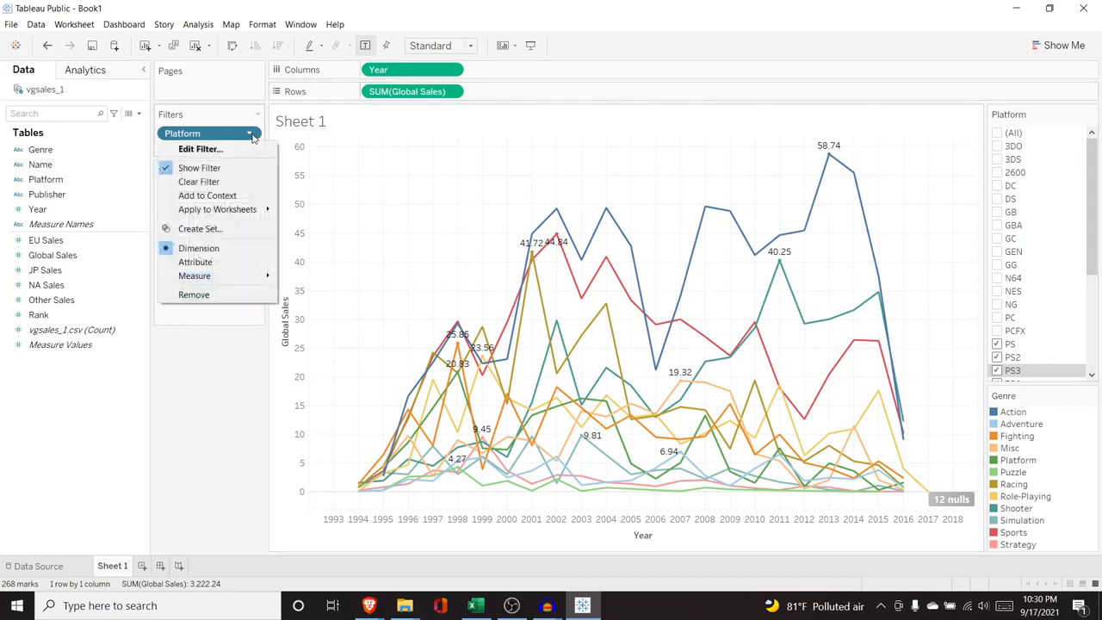
pyautogui.click(250, 168)
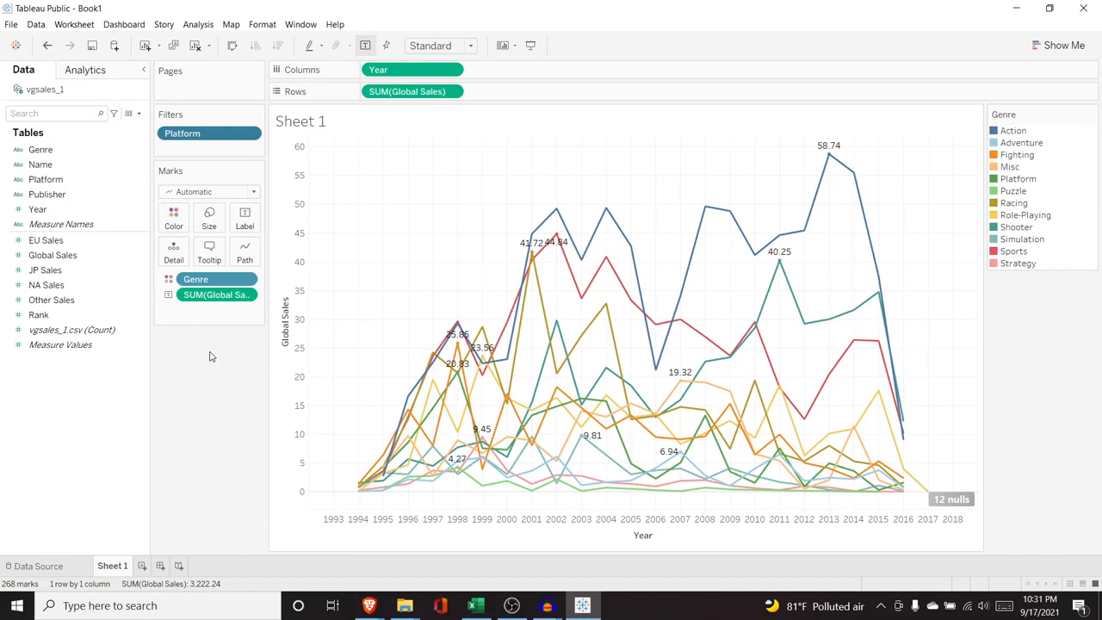
# - Create a second worksheet with a bar chart of summed Global Sales for each Genre
pyautogui.click(143, 567)
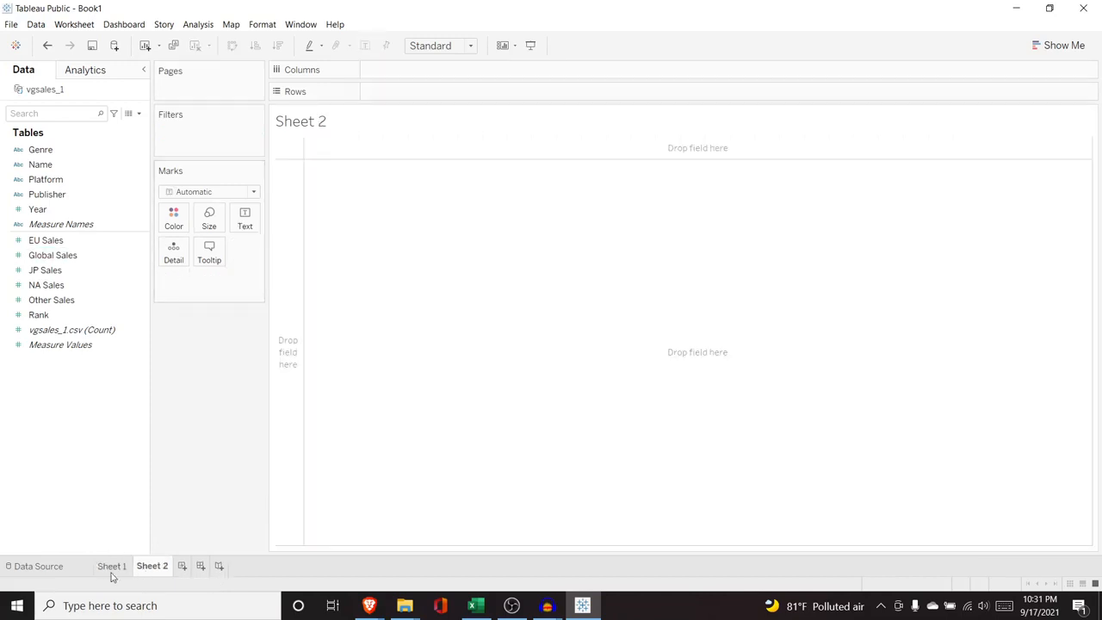
pyautogui.click(82, 284)
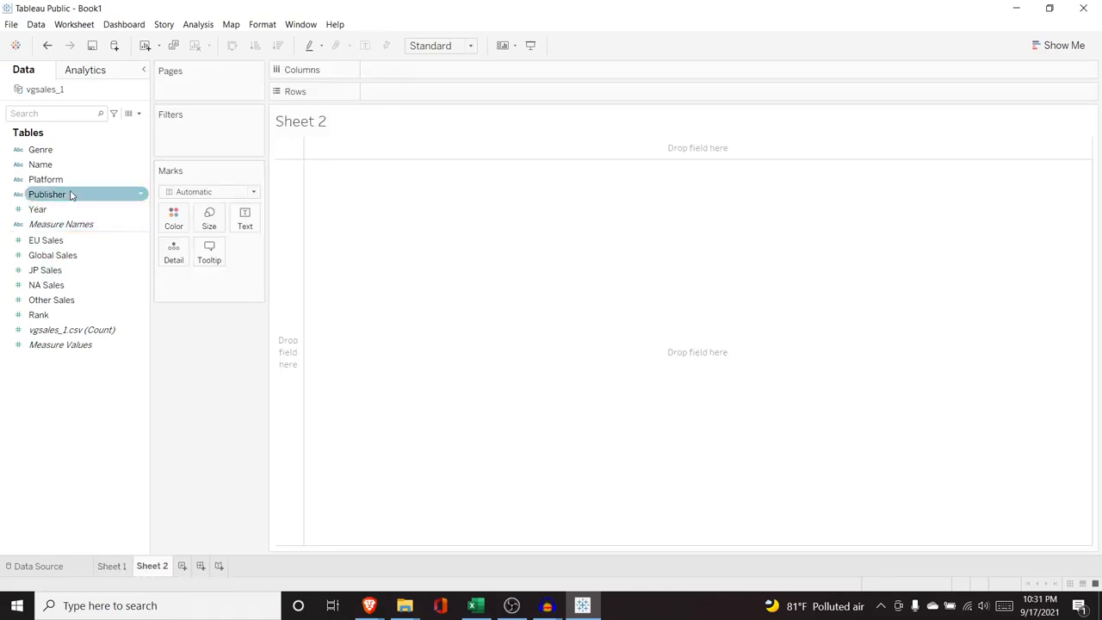
pyautogui.moveTo(72, 160); pyautogui.dragTo(392, 78)
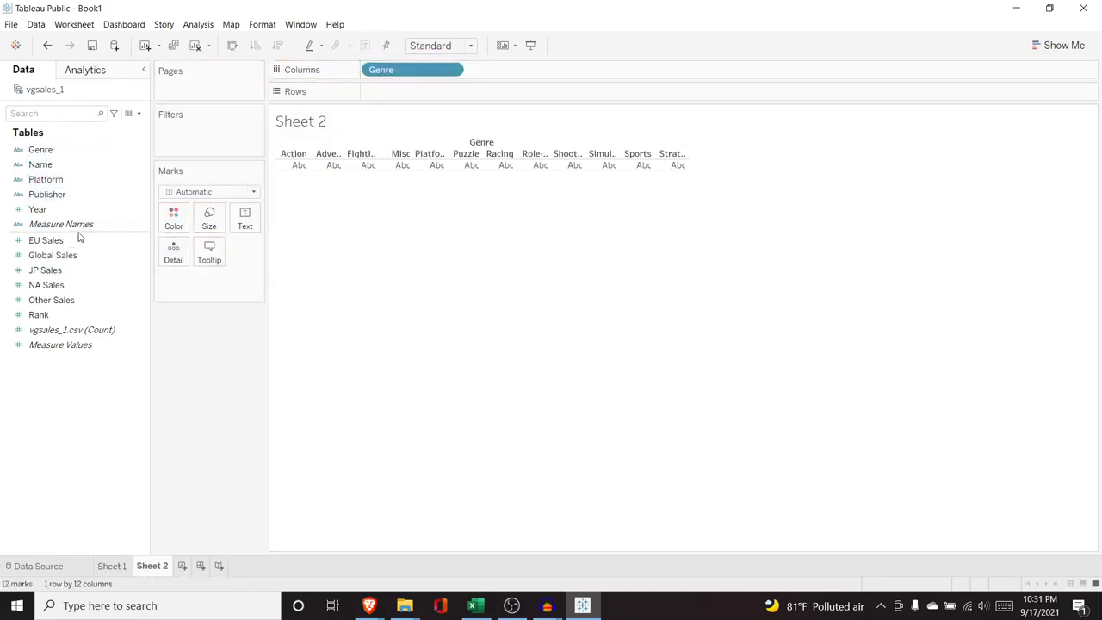
pyautogui.moveTo(76, 256); pyautogui.dragTo(411, 93)
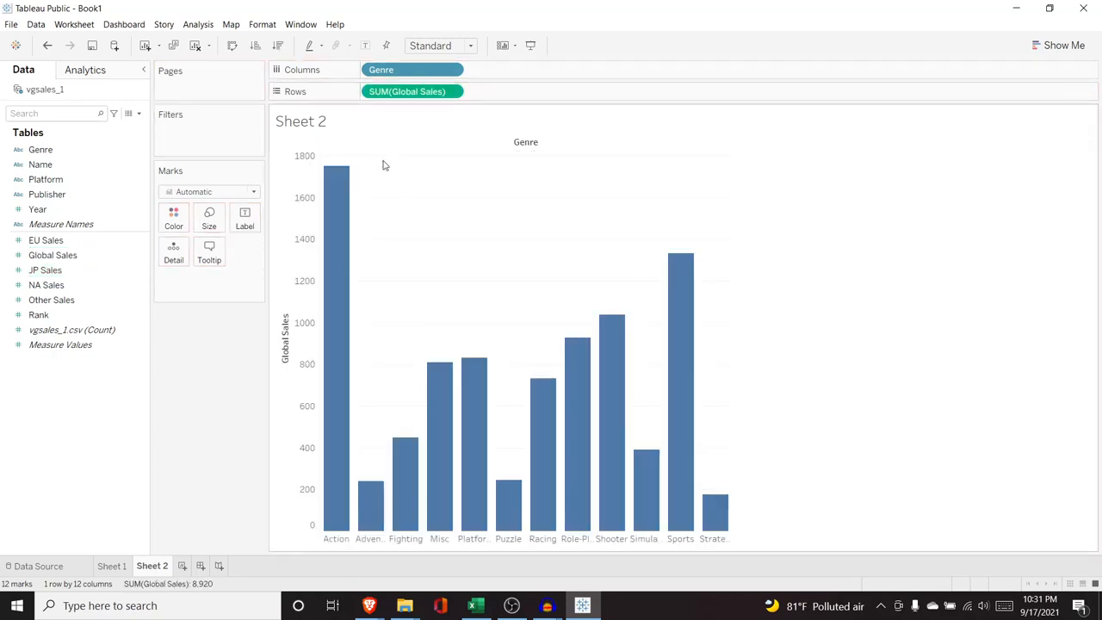
# - Sort the genre bars by descending Global Sales and color them by Genre, comparing the result with the Sheet 1 line chart
pyautogui.click(277, 44)
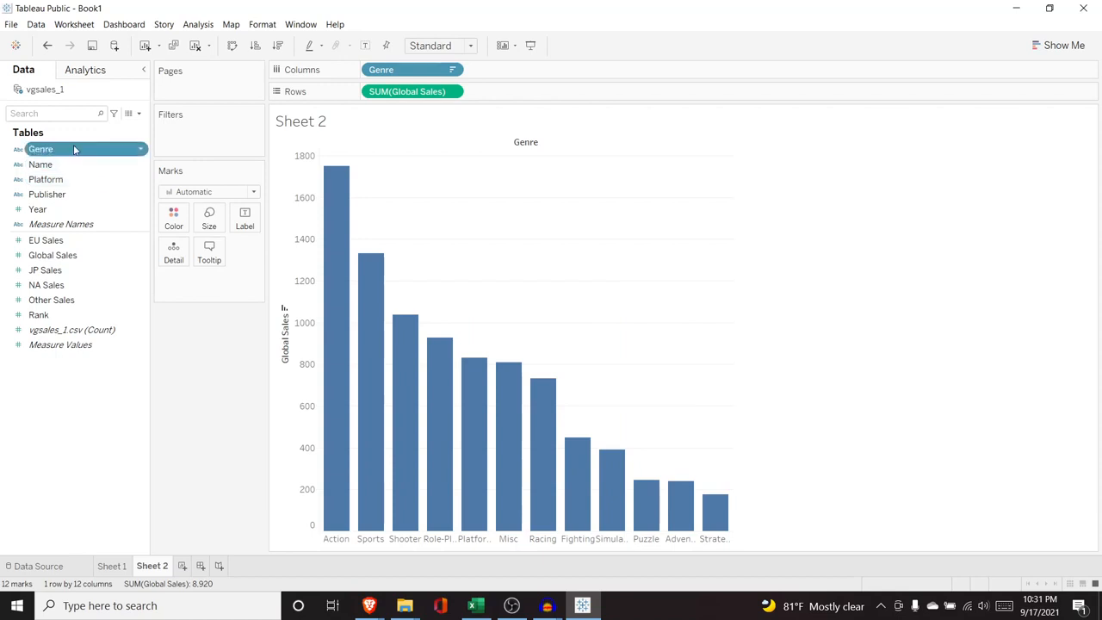
pyautogui.moveTo(74, 149); pyautogui.dragTo(185, 293)
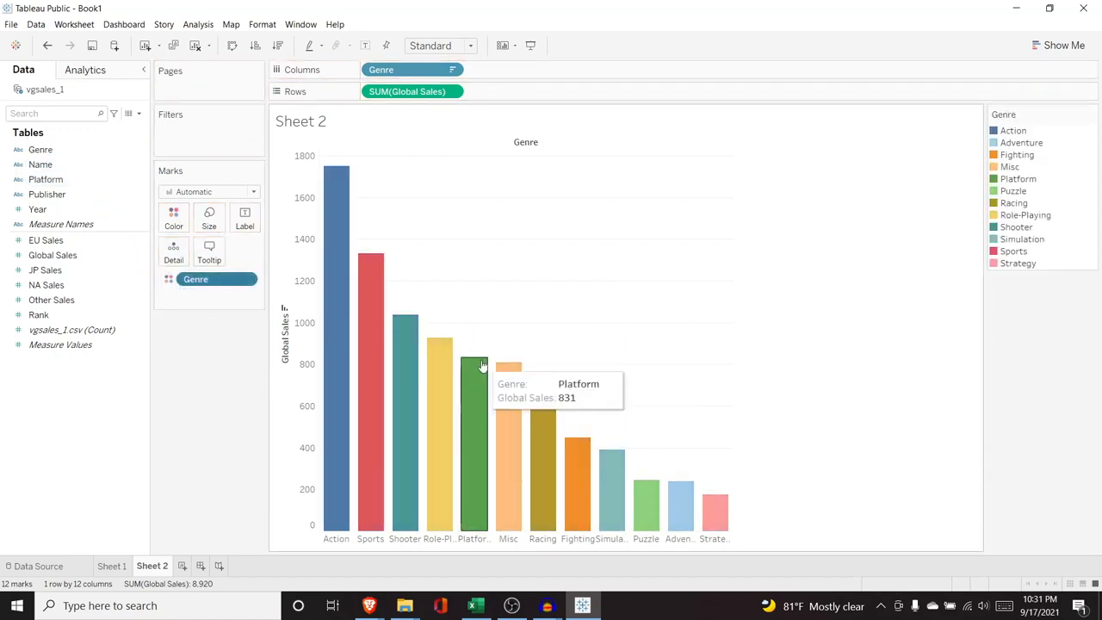
pyautogui.click(112, 565)
pyautogui.click(150, 567)
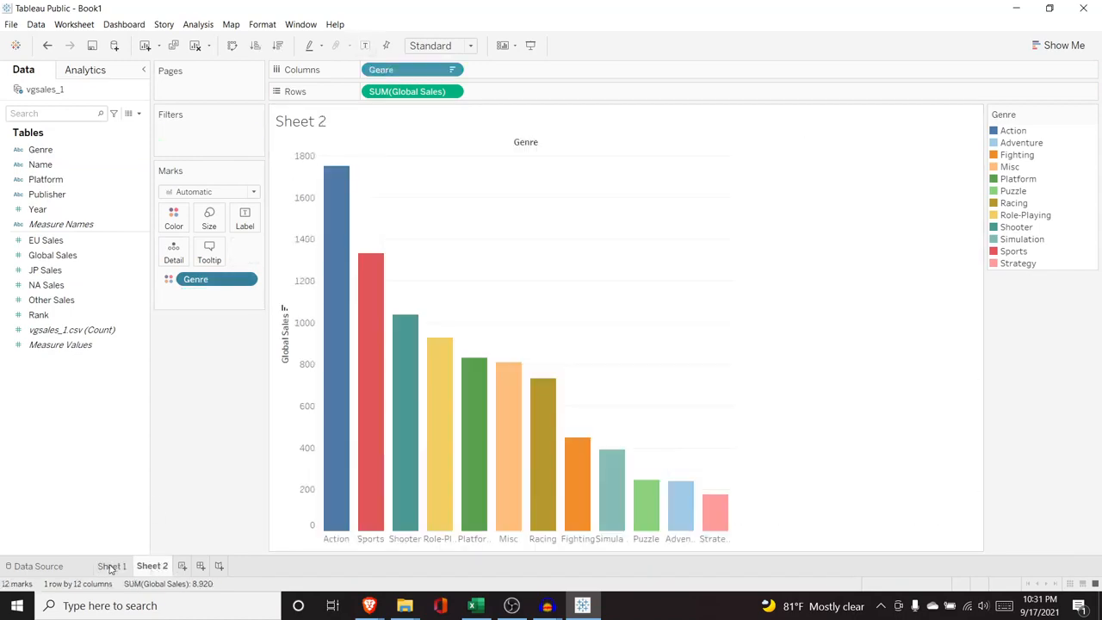
pyautogui.click(111, 566)
pyautogui.click(152, 567)
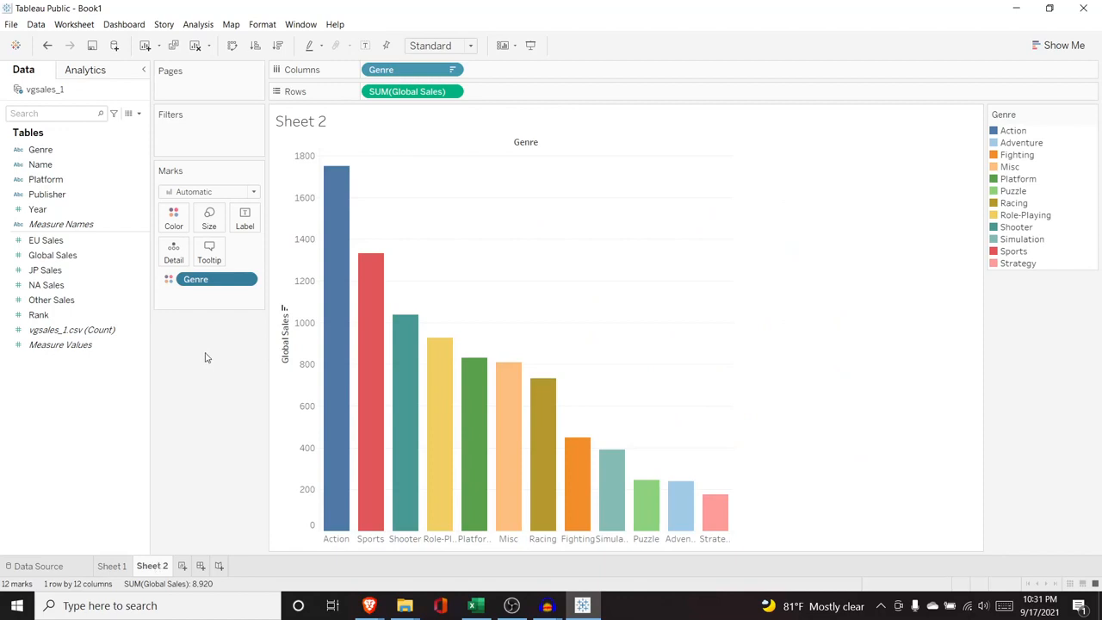
# - Create a new dashboard and set its size to Automatic
pyautogui.click(201, 569)
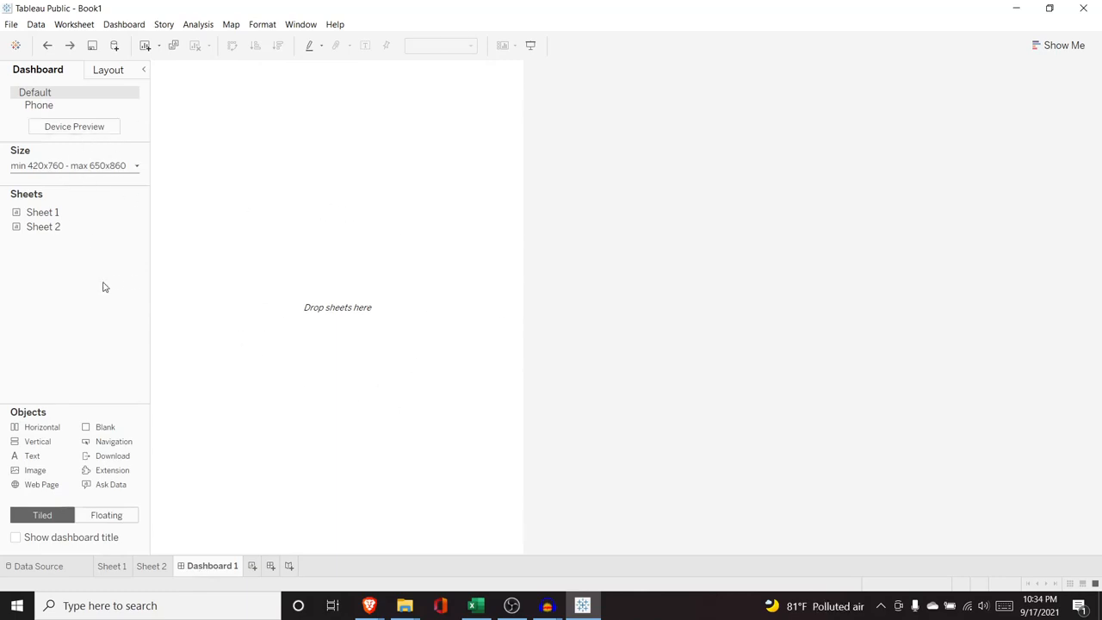
pyautogui.click(136, 169)
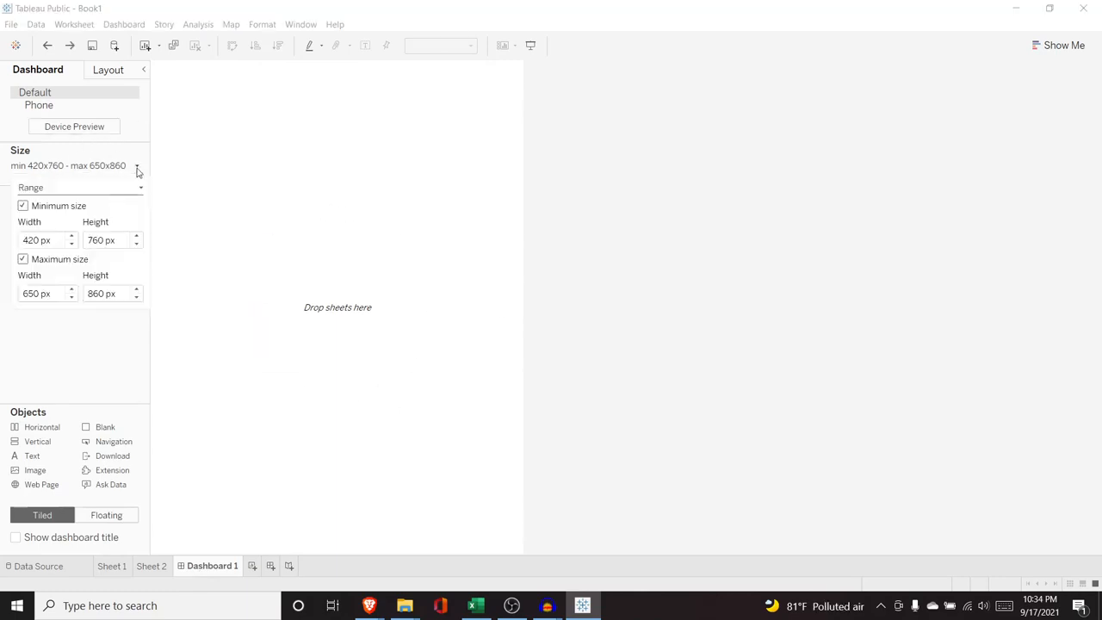
pyautogui.click(112, 191)
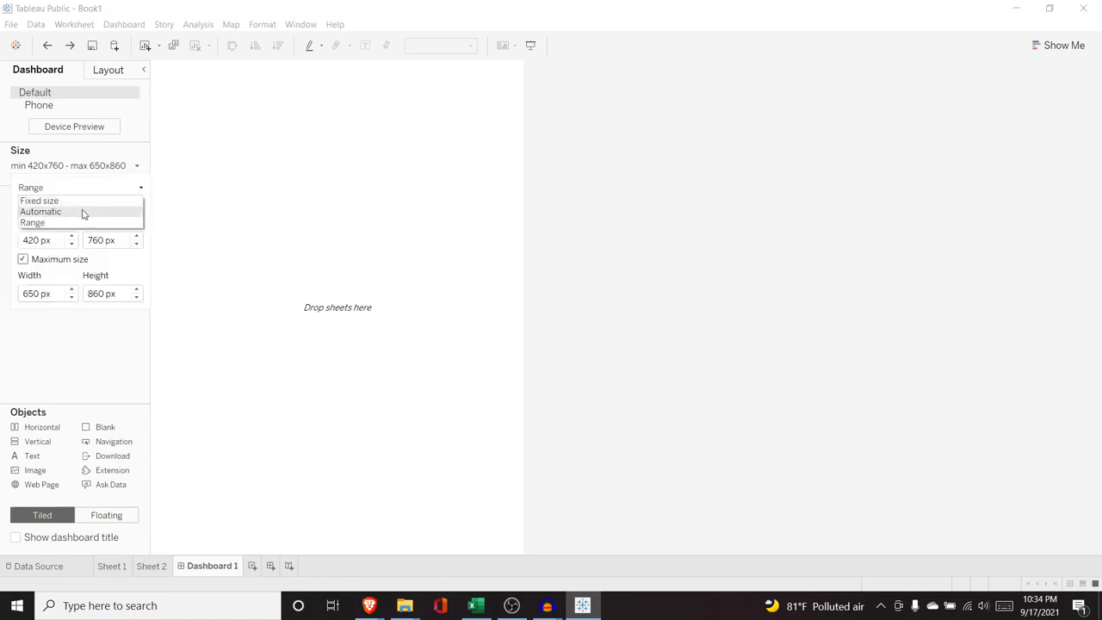
pyautogui.click(83, 212)
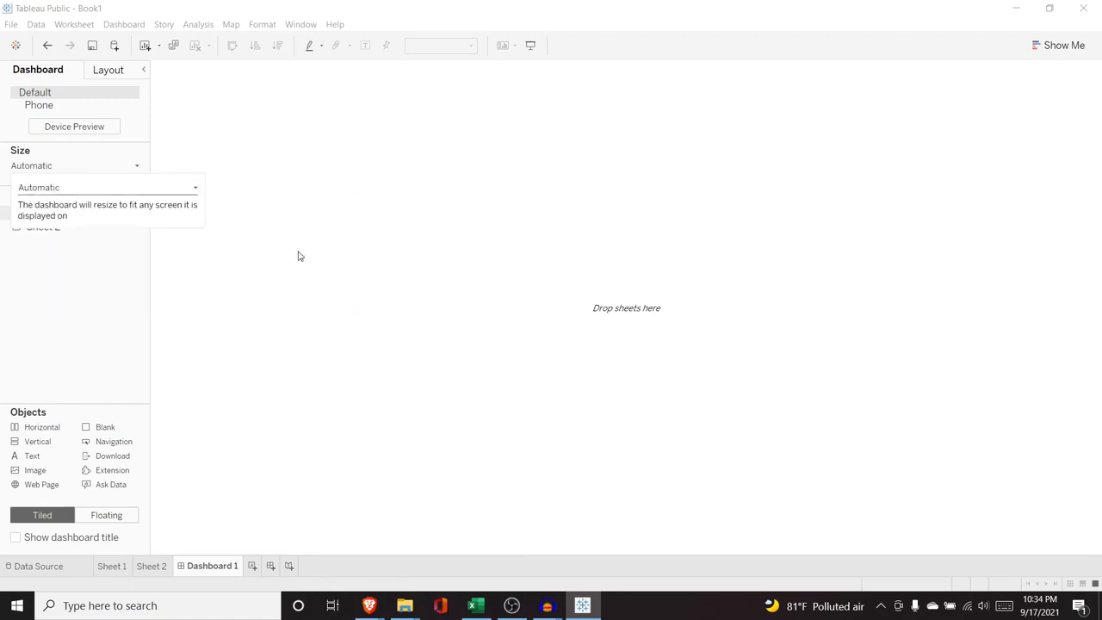
pyautogui.click(121, 341)
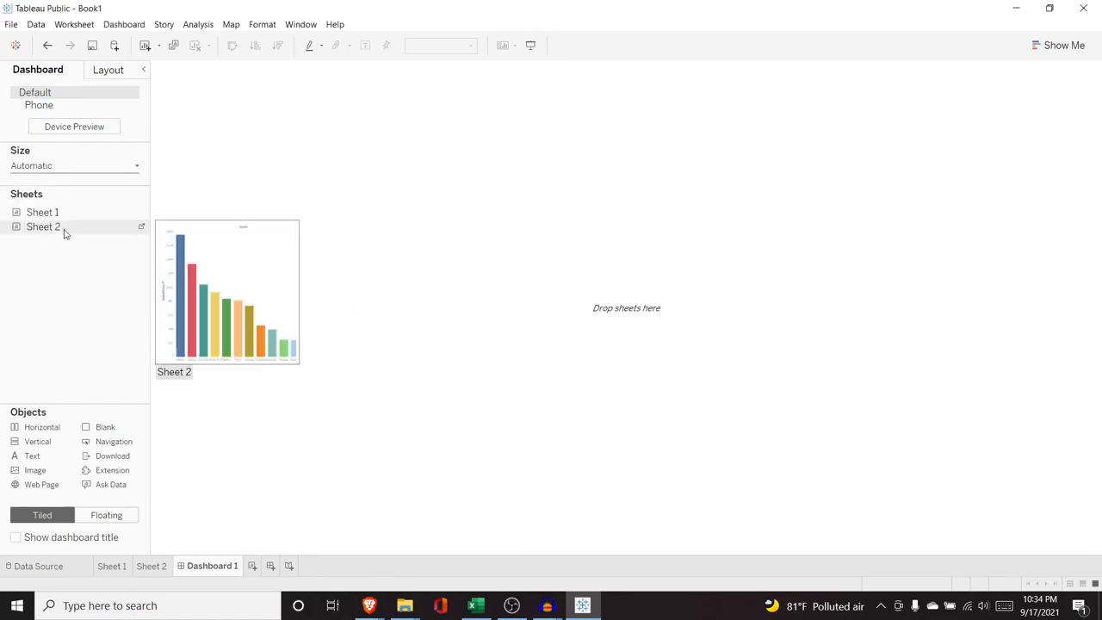
# - Place the Sheet 1 line chart on the dashboard with the Sheet 2 bar chart above it, and make the bar chart's area slightly taller
pyautogui.moveTo(62, 218)
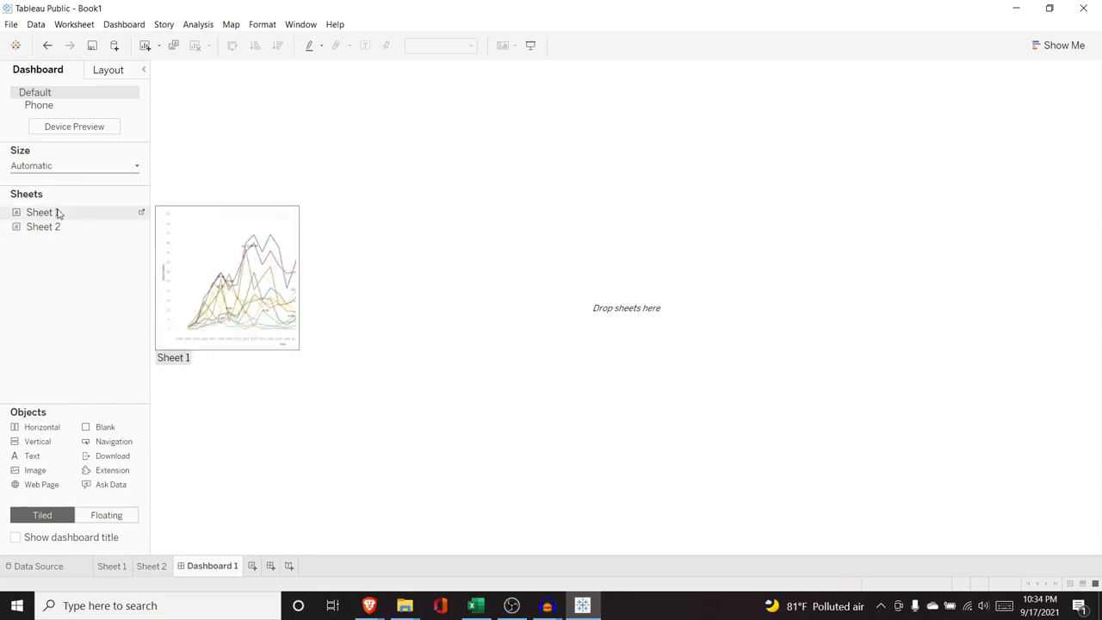
pyautogui.moveTo(57, 220); pyautogui.dragTo(313, 243)
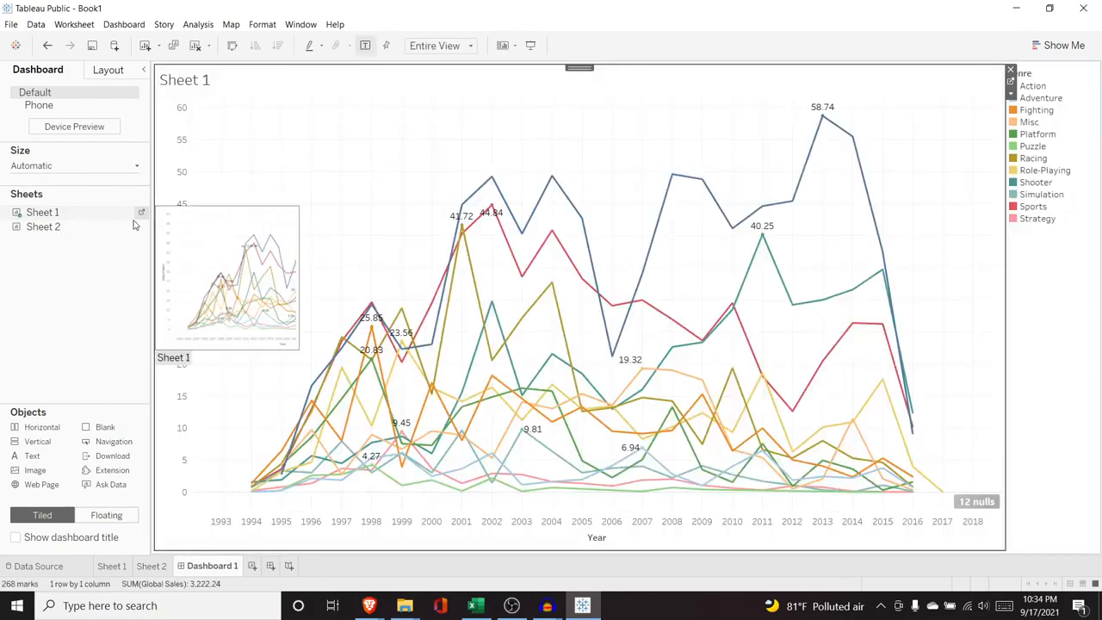
pyautogui.moveTo(98, 229); pyautogui.dragTo(370, 148)
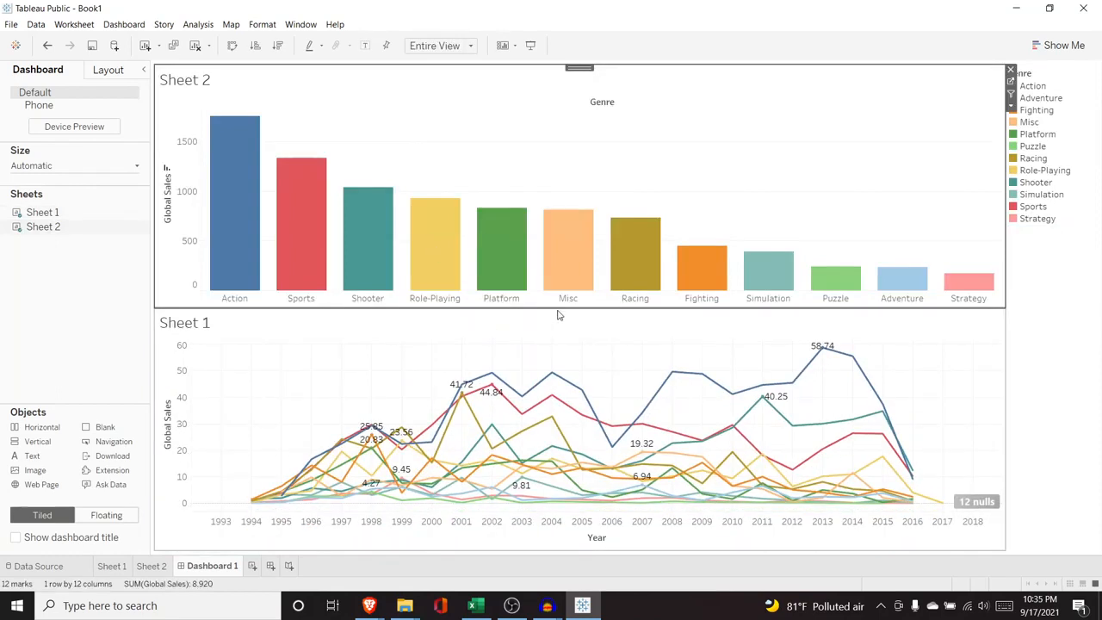
pyautogui.moveTo(559, 308); pyautogui.dragTo(563, 334)
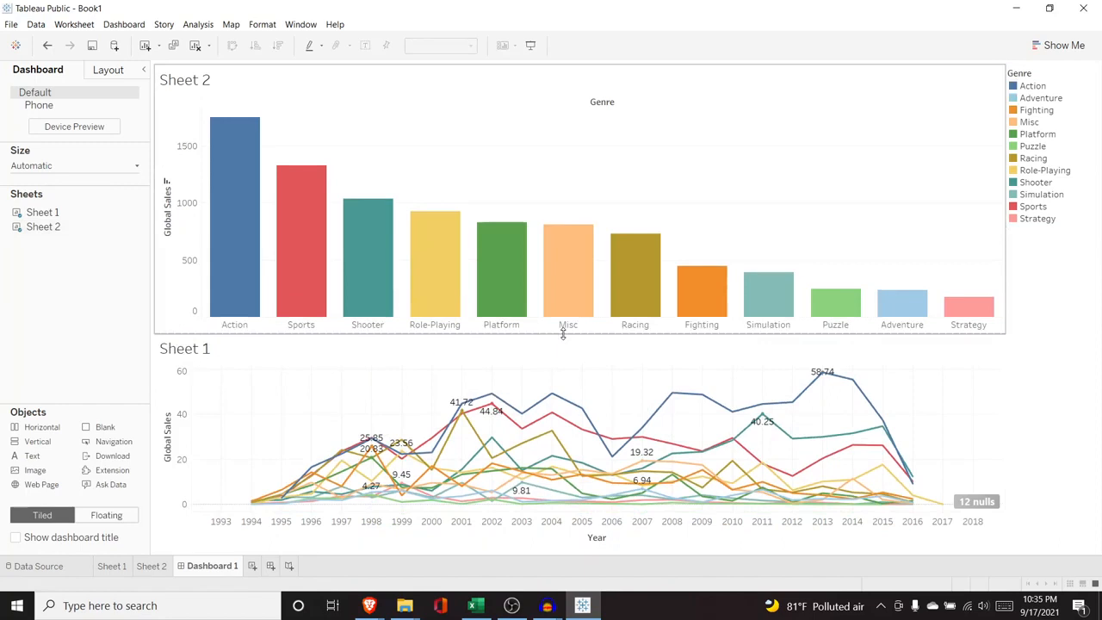
pyautogui.doubleClick(193, 350)
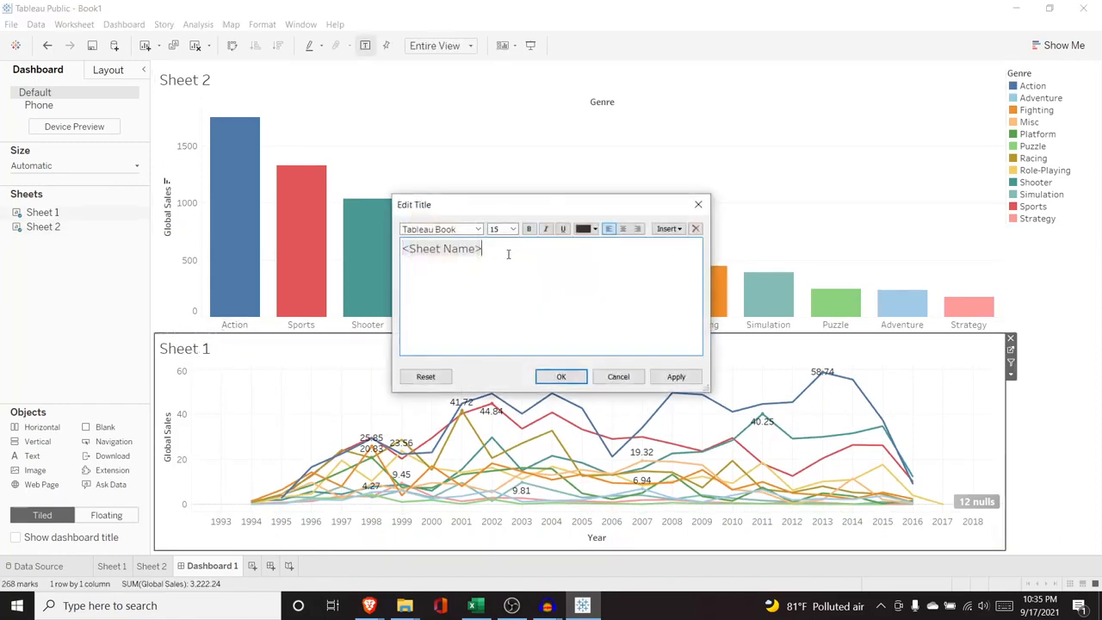
pyautogui.moveTo(482, 248); pyautogui.dragTo(389, 247)
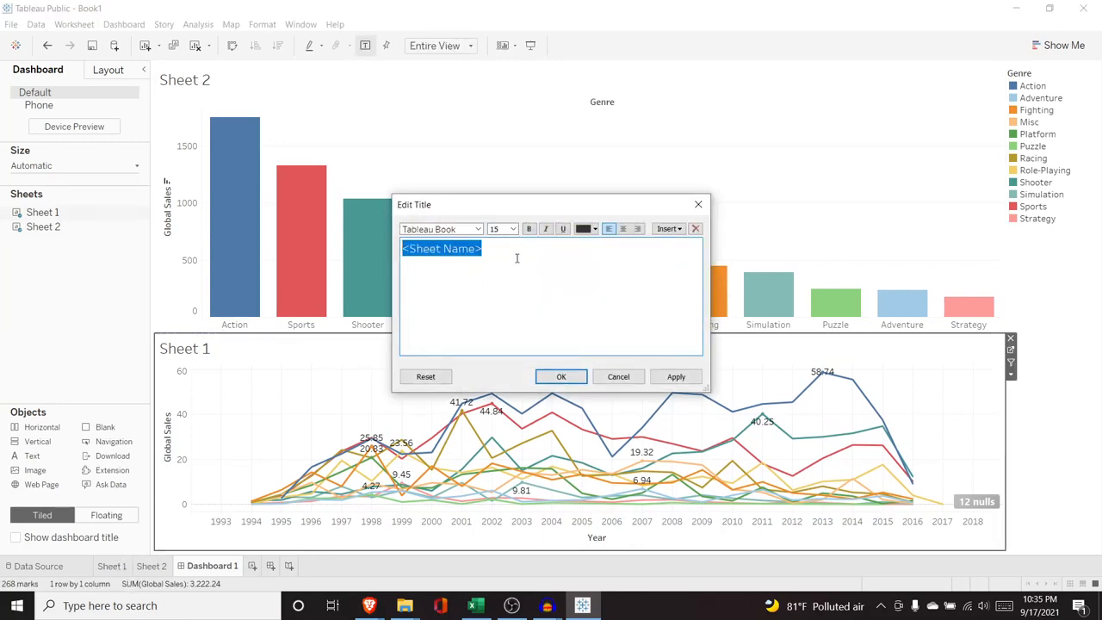
pyautogui.click(616, 379)
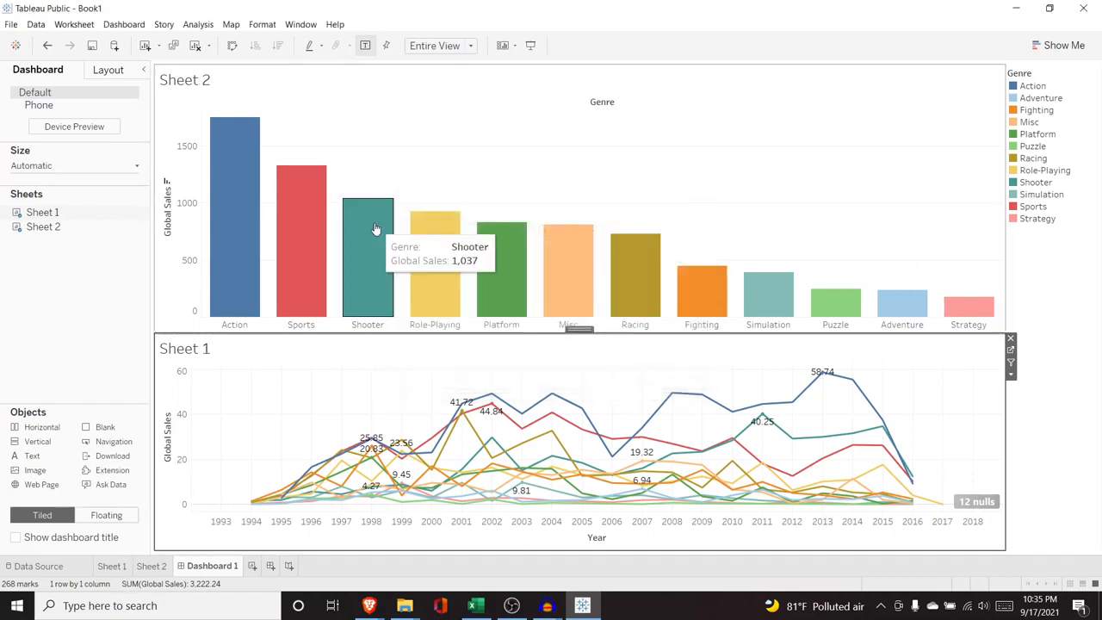